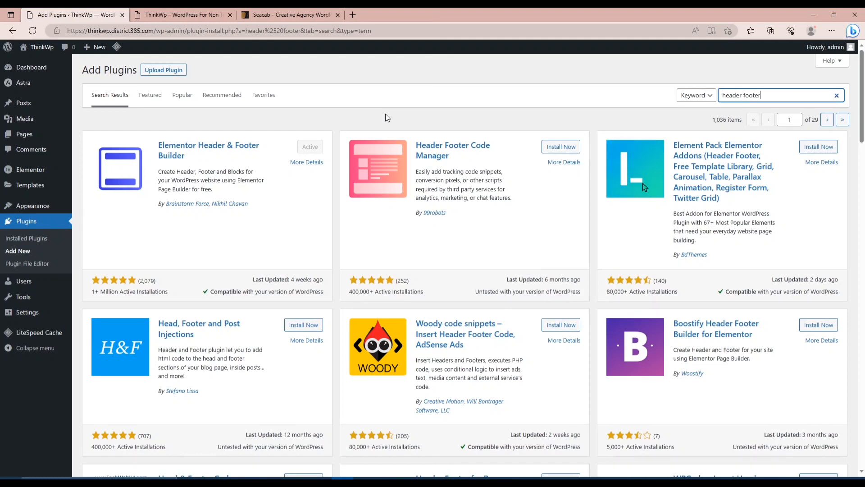
# Examine the Seacab agency demo homepage from its header and hero banner through every section down to the footer.
pyautogui.click(280, 15)
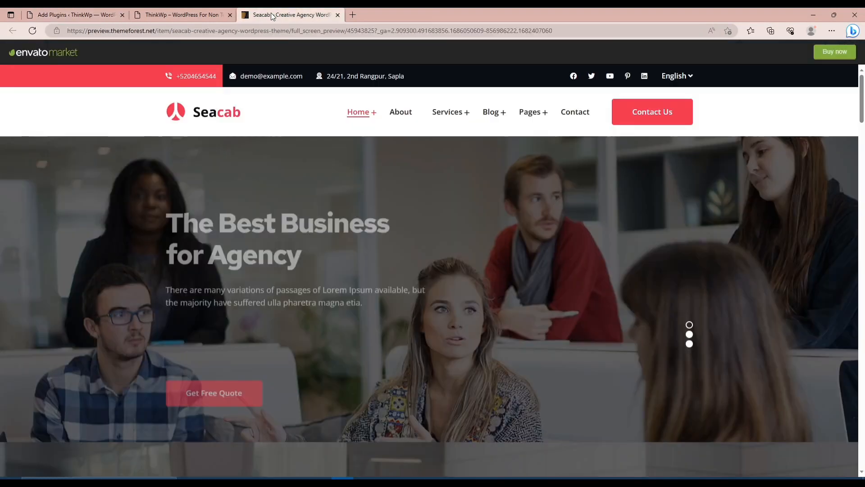
pyautogui.scroll(-6, 384, 229)
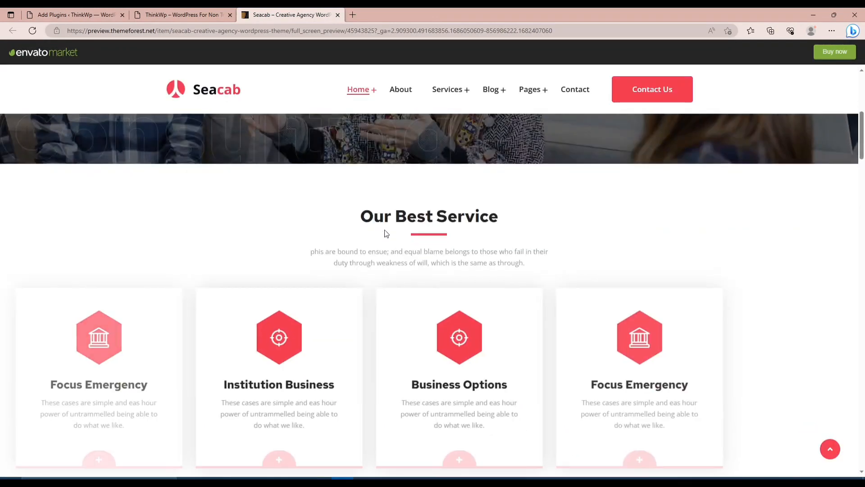
pyautogui.scroll(7, 385, 229)
pyautogui.scroll(-4, 385, 233)
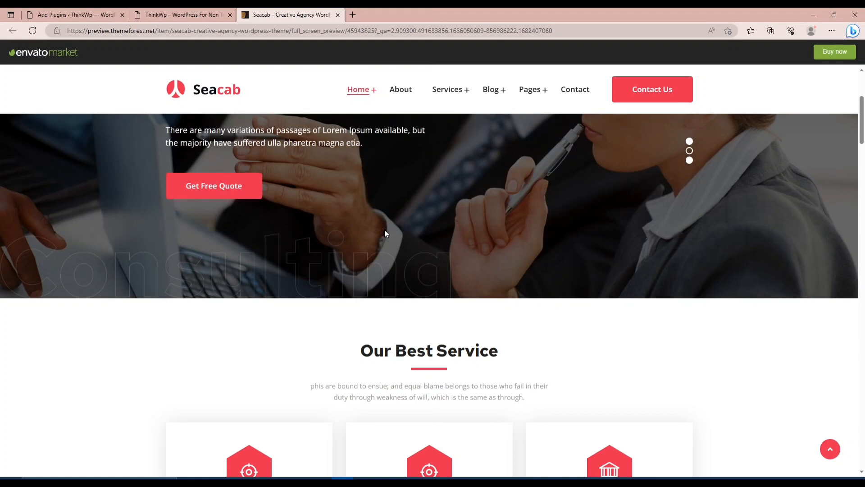
pyautogui.scroll(-12, 385, 233)
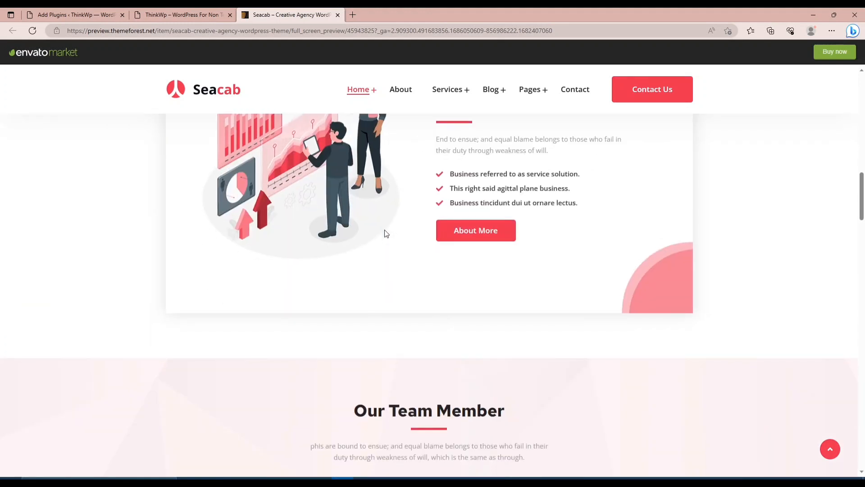
pyautogui.scroll(6, 385, 233)
pyautogui.scroll(6, 384, 233)
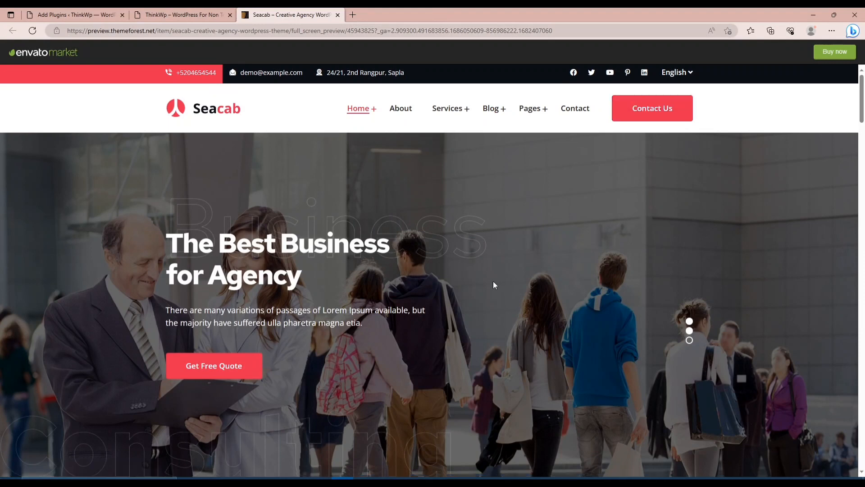
pyautogui.scroll(-10, 493, 284)
pyautogui.scroll(-15, 494, 284)
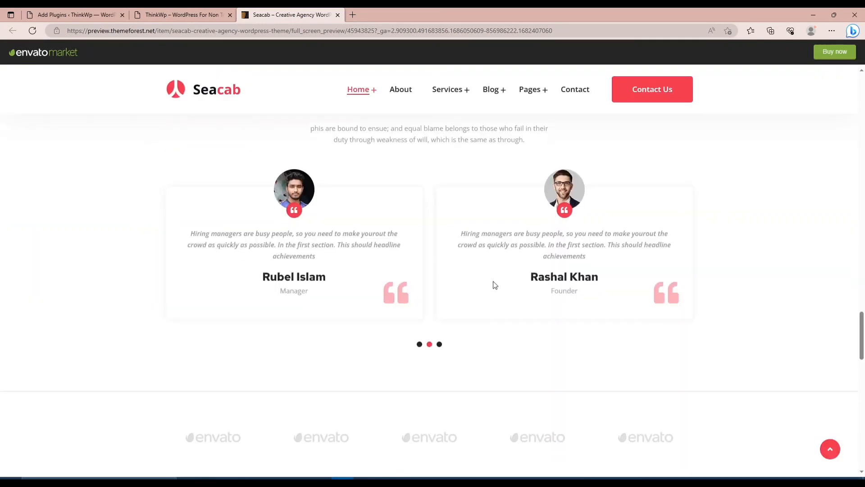
pyautogui.scroll(-6, 495, 285)
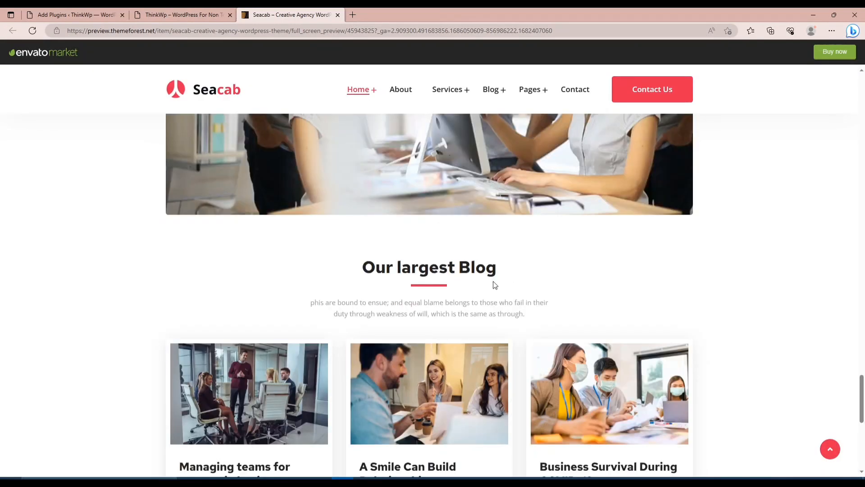
pyautogui.scroll(-10, 495, 285)
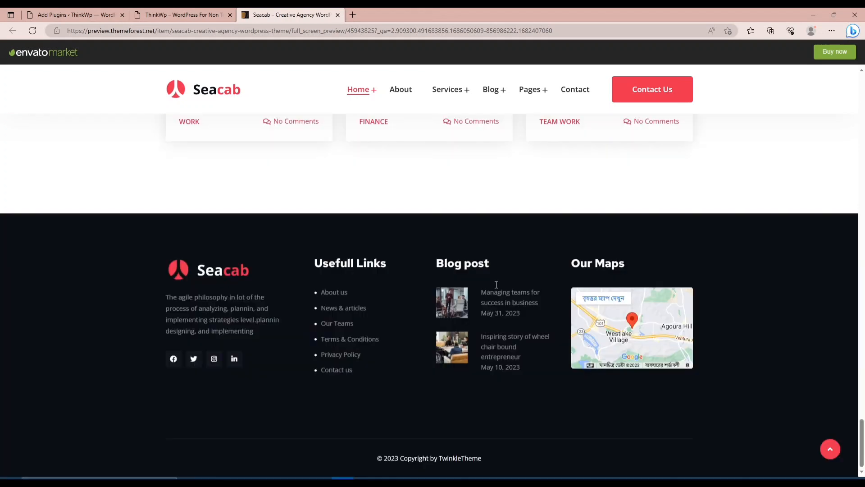
pyautogui.scroll(5, 496, 285)
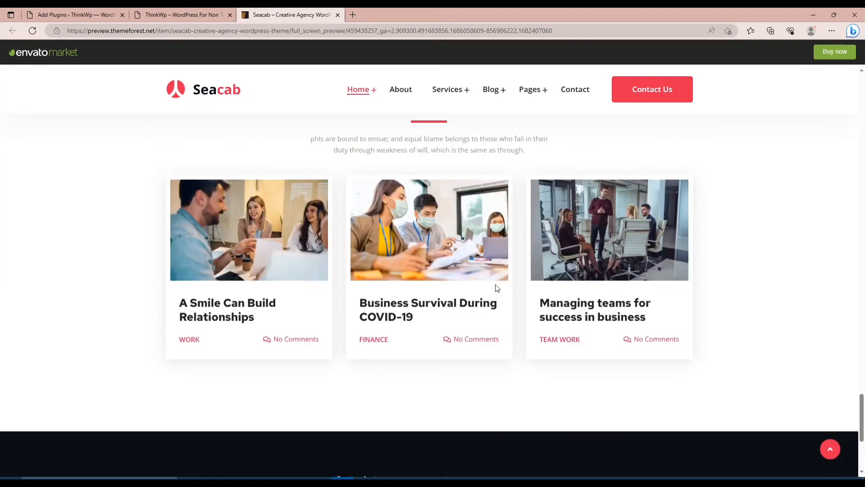
pyautogui.scroll(10, 495, 285)
pyautogui.scroll(5, 496, 287)
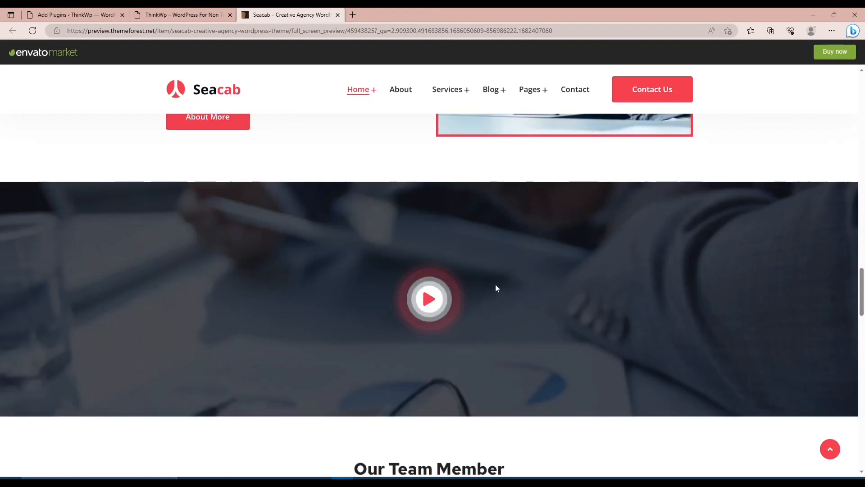
pyautogui.scroll(-5, 496, 288)
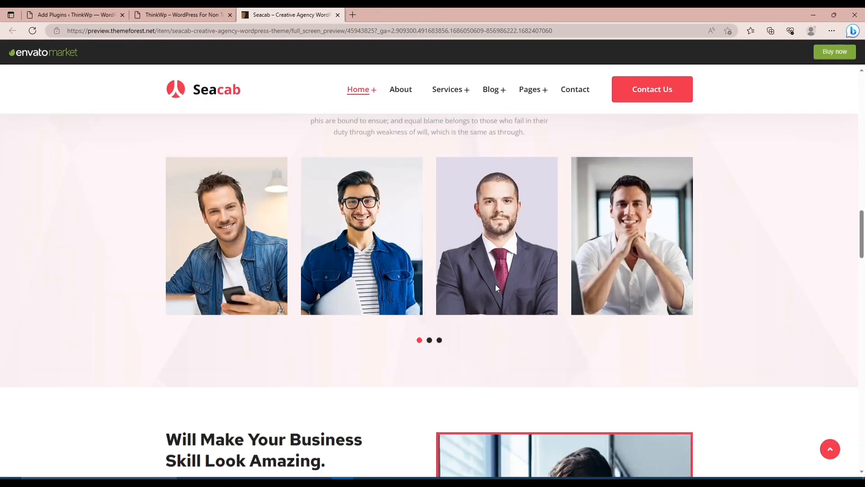
pyautogui.scroll(-10, 496, 288)
pyautogui.scroll(5, 497, 288)
pyautogui.scroll(8, 497, 288)
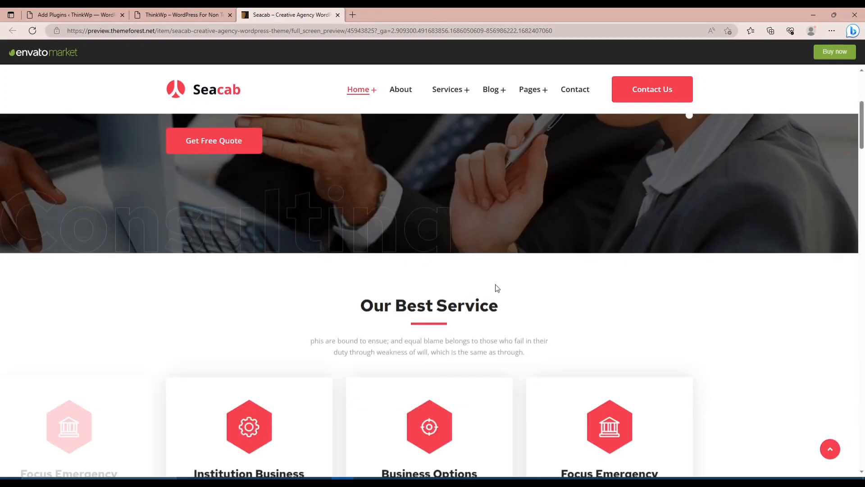
# Check the ThinkWp site's front page and the list of plugins installed on it.
pyautogui.click(195, 16)
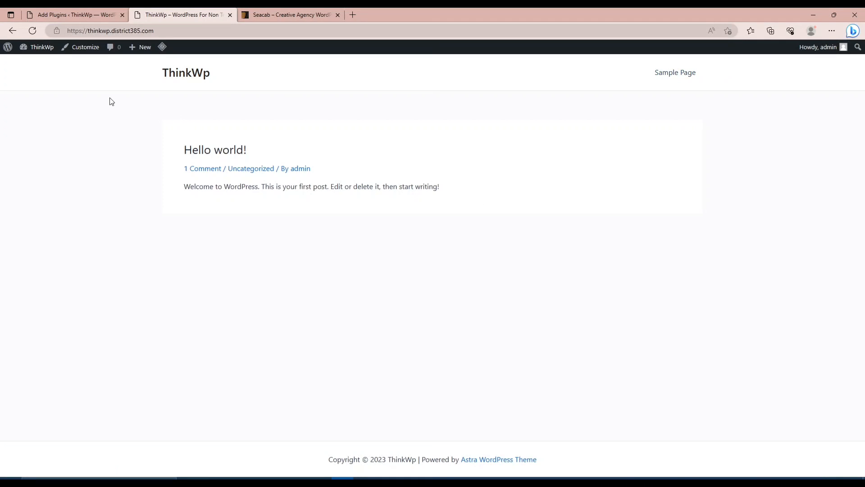
pyautogui.click(72, 17)
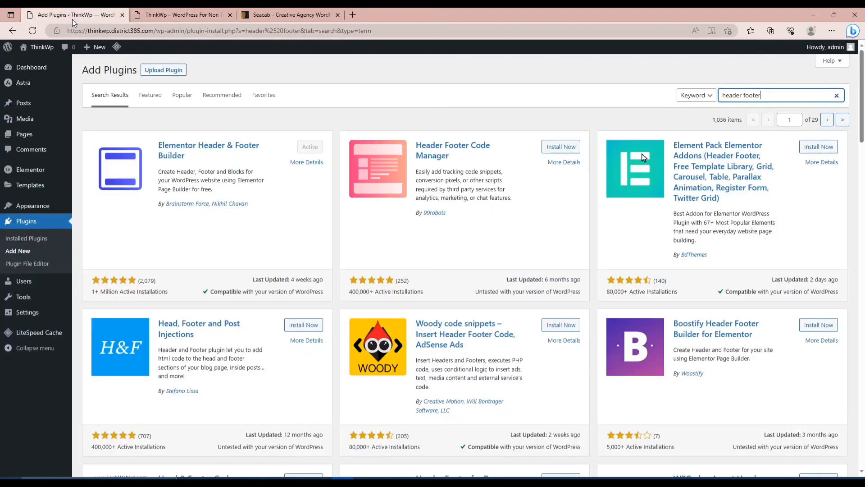
pyautogui.click(392, 93)
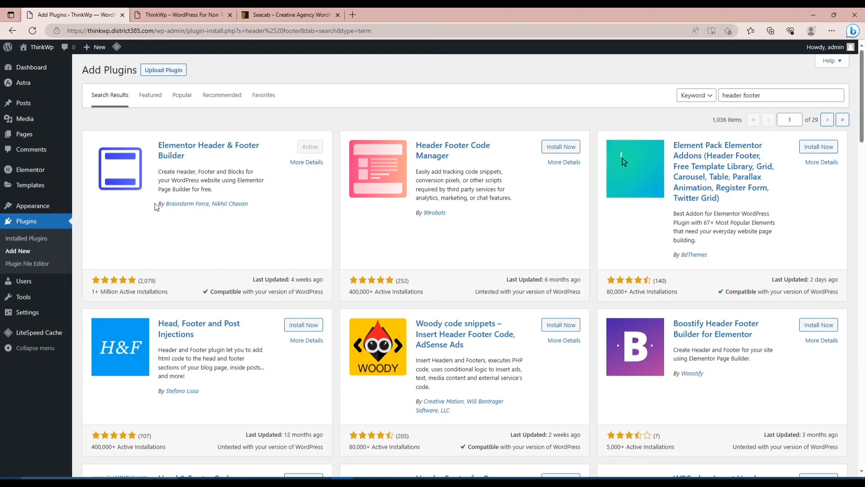
pyautogui.click(26, 239)
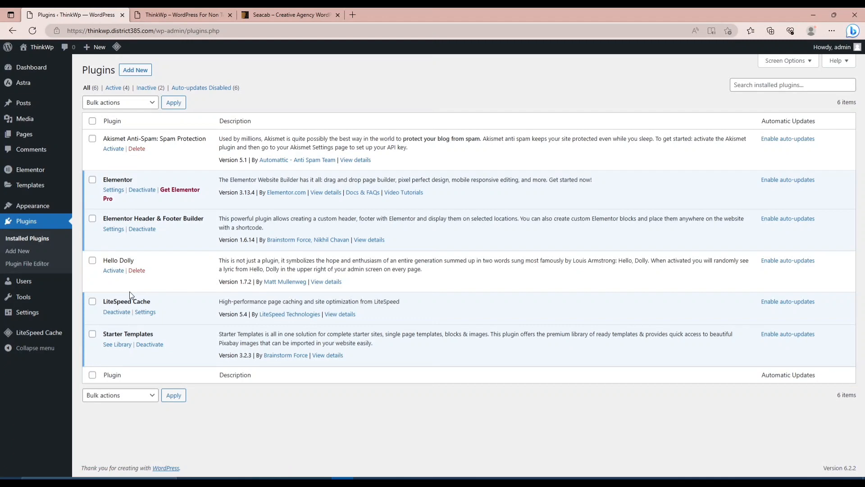
# Search the plugins available to add for "elementor".
pyautogui.click(25, 251)
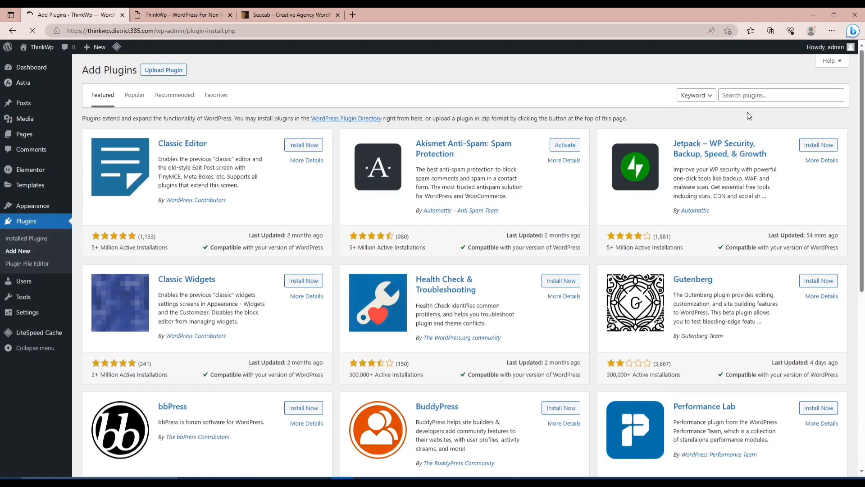
pyautogui.click(776, 95)
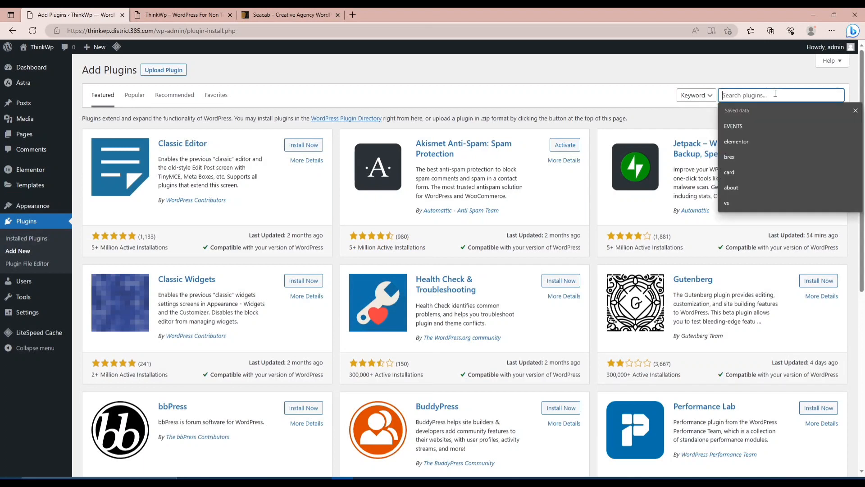
pyautogui.write('elem')
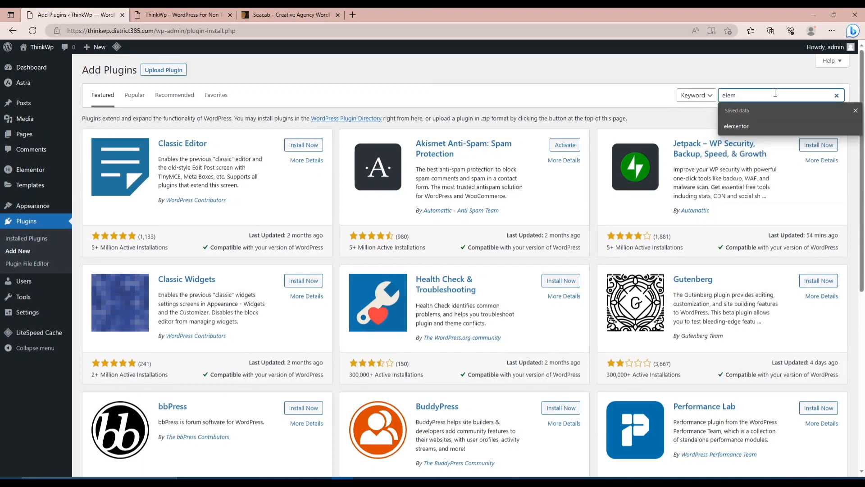
pyautogui.write('n')
pyautogui.press('BackSpace')
pyautogui.write('e')
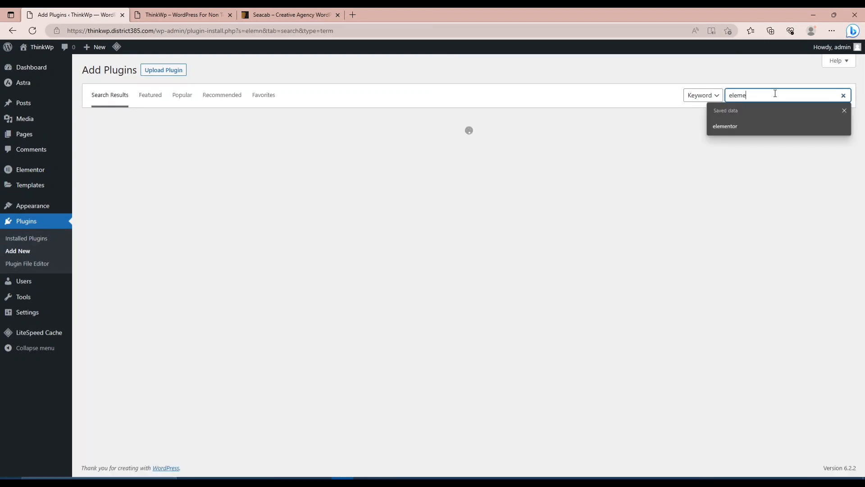
pyautogui.write('no')
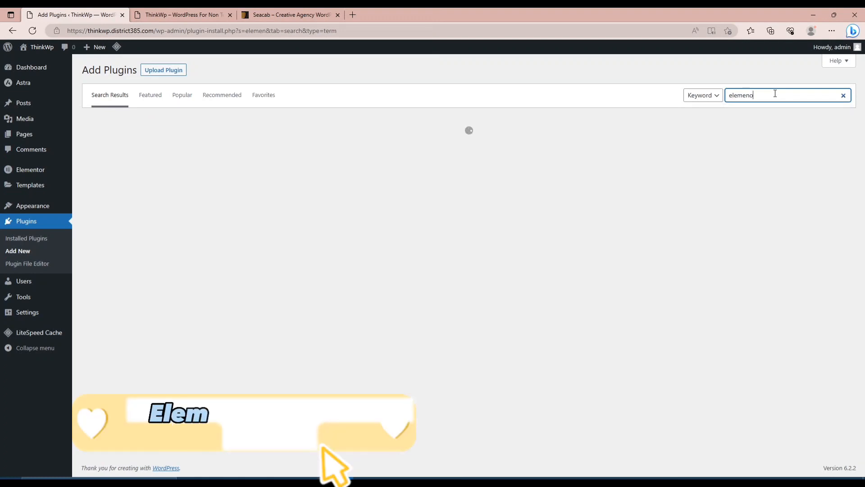
pyautogui.press('BackSpace')
pyautogui.press('BackSpace')
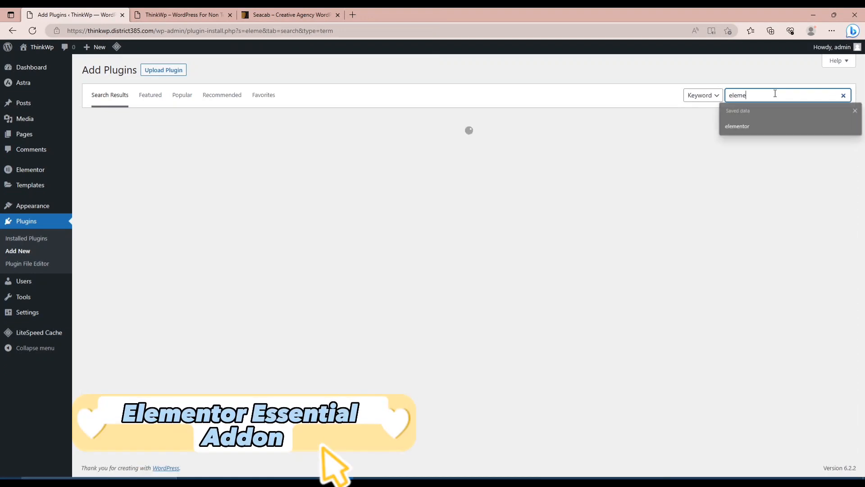
pyautogui.write('ntor')
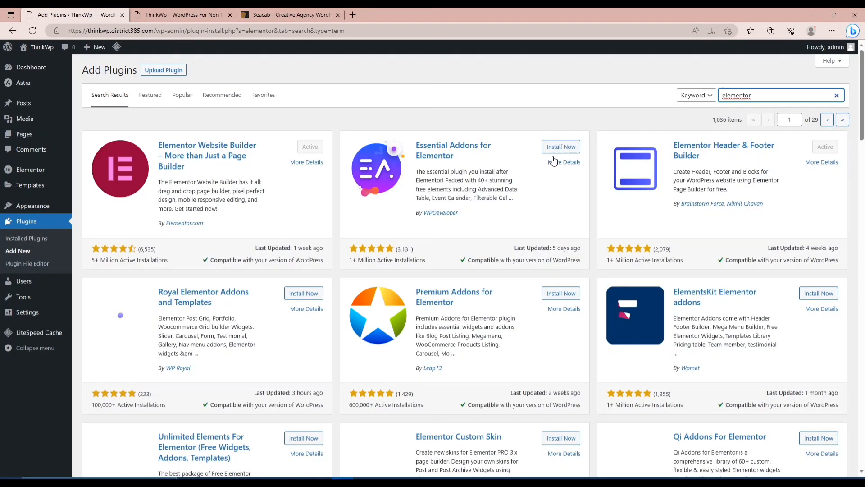
# Install and activate the Essential Addons for Elementor plugin.
pyautogui.click(559, 149)
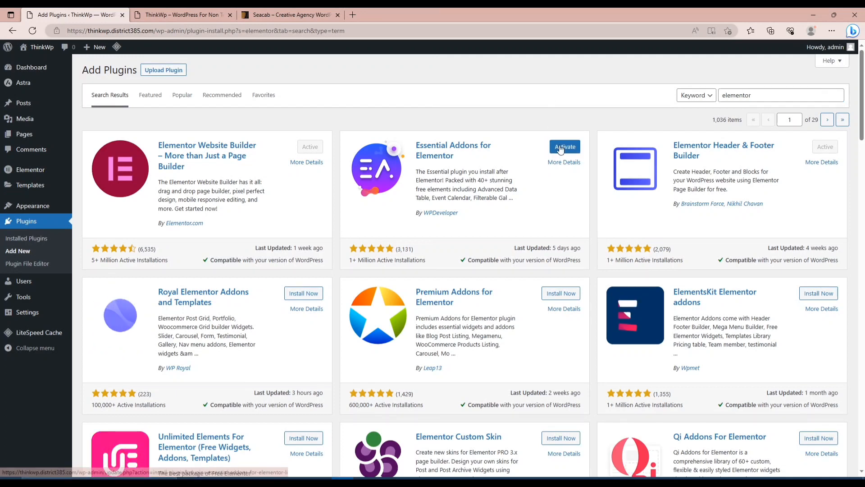
pyautogui.click(560, 148)
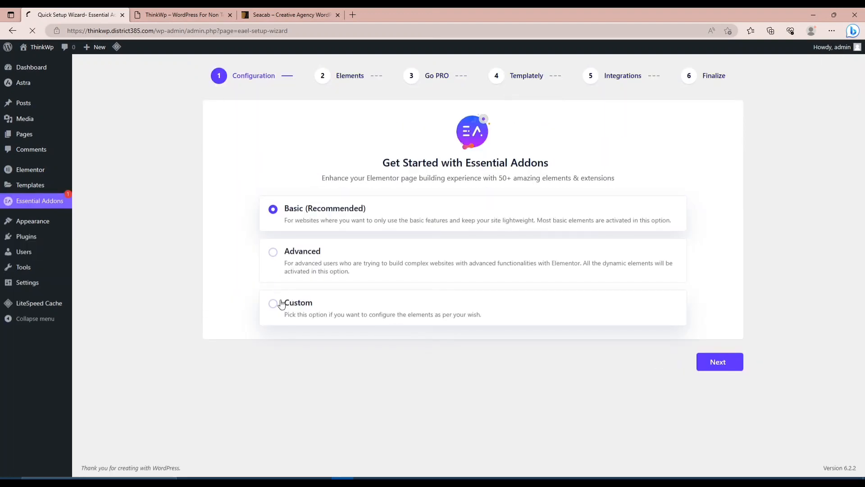
# Choose the Basic (Recommended) configuration in the Essential Addons setup wizard and continue to the elements selection.
pyautogui.click(278, 315)
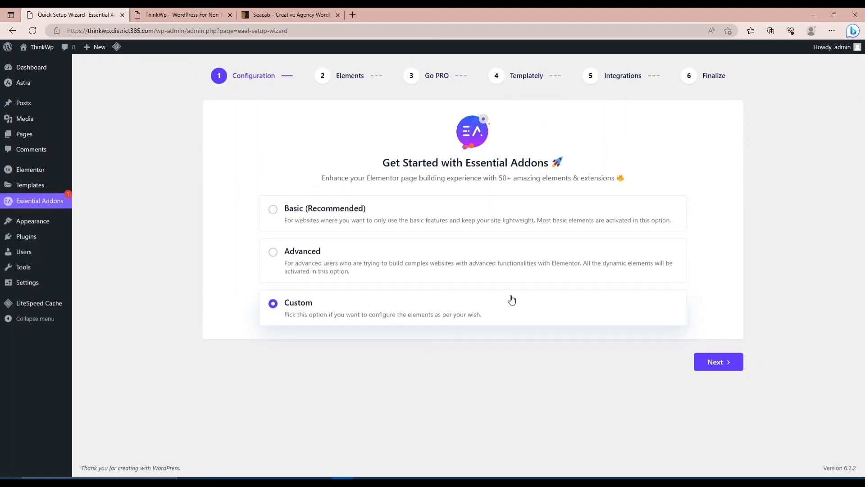
pyautogui.click(333, 216)
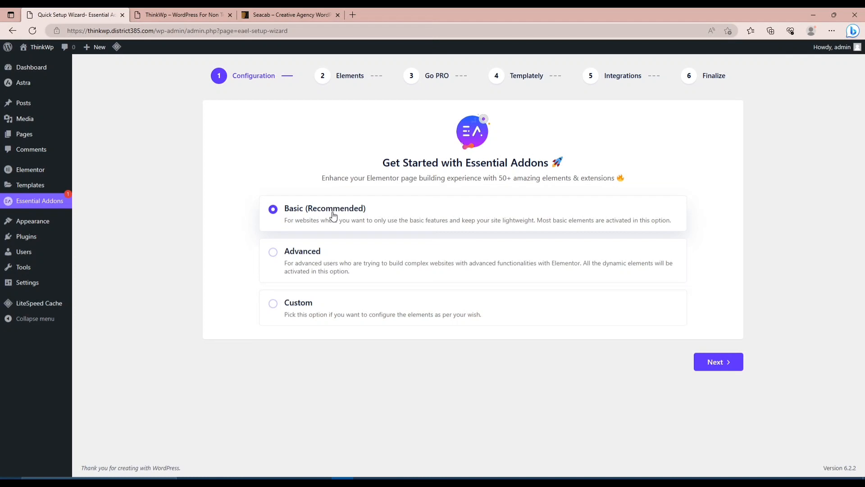
pyautogui.click(726, 367)
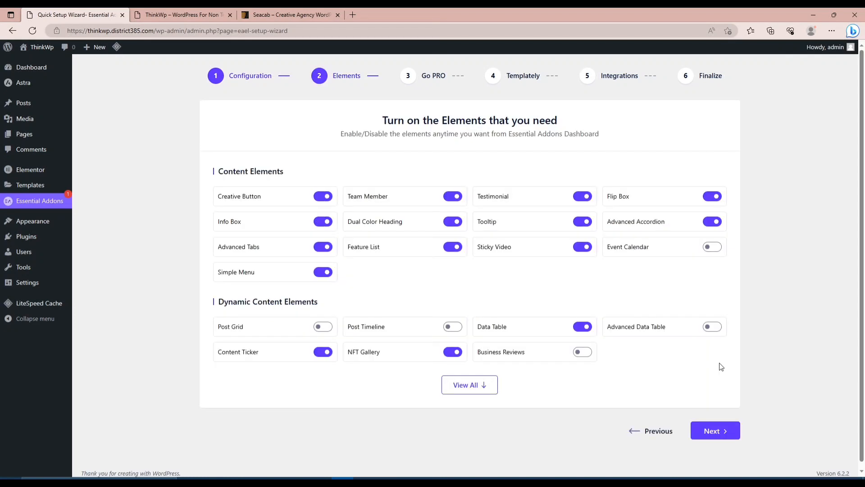
# Finish the setup wizard with the preselected elements and no PRO, Templately or integration installs, declining the diagnostic data sharing.
pyautogui.click(712, 432)
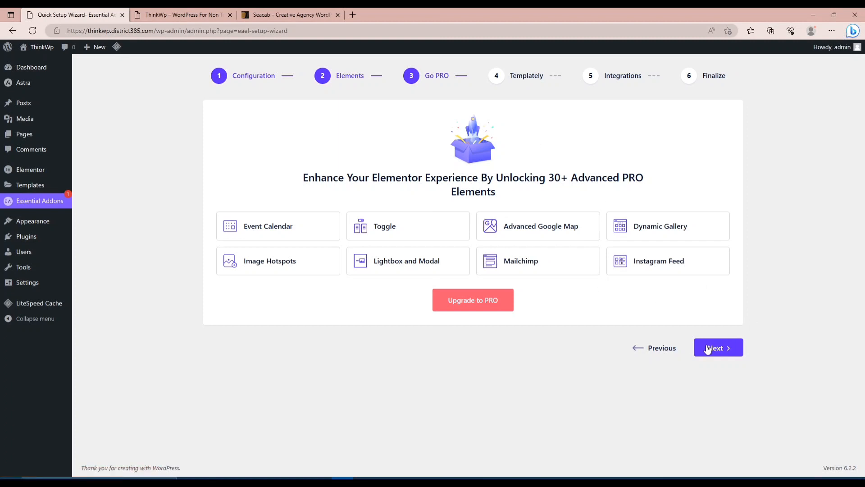
pyautogui.click(664, 352)
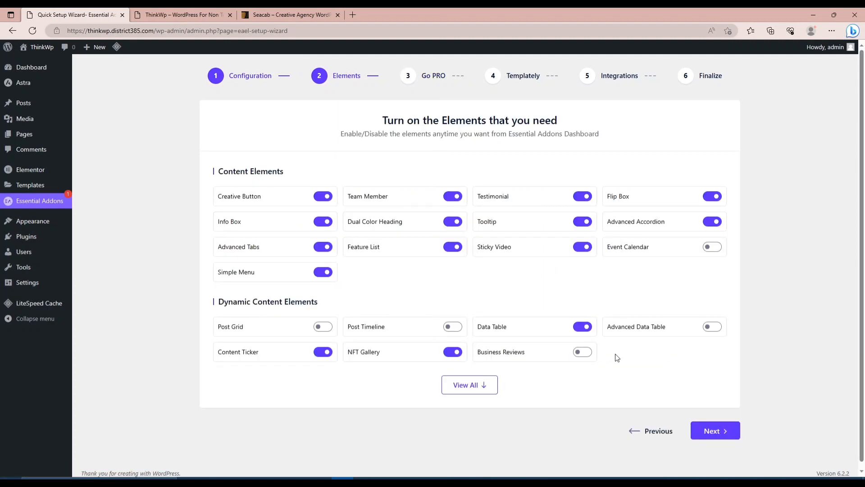
pyautogui.click(709, 430)
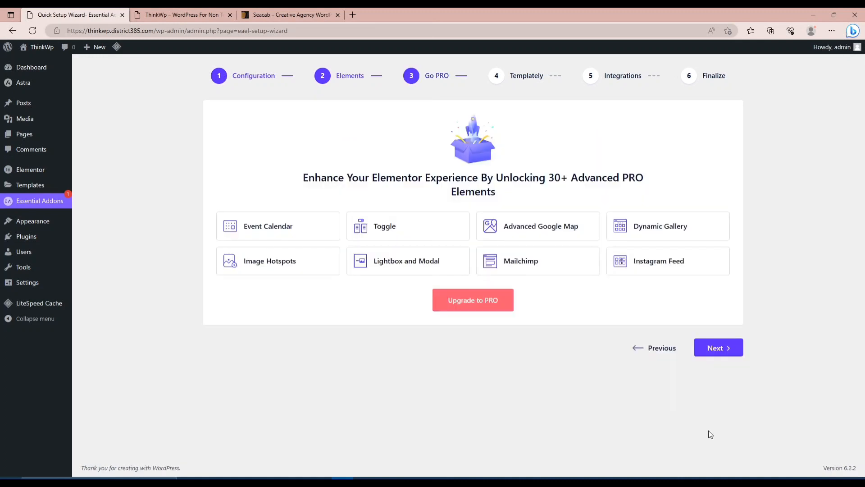
pyautogui.click(715, 351)
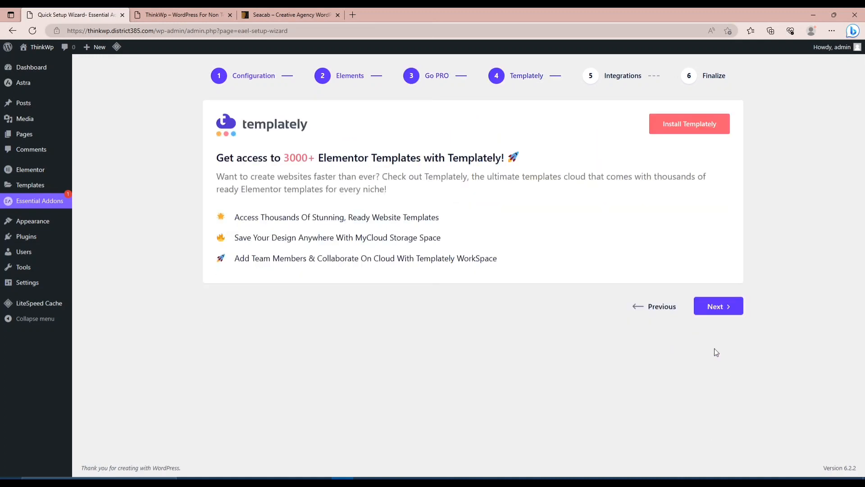
pyautogui.click(717, 305)
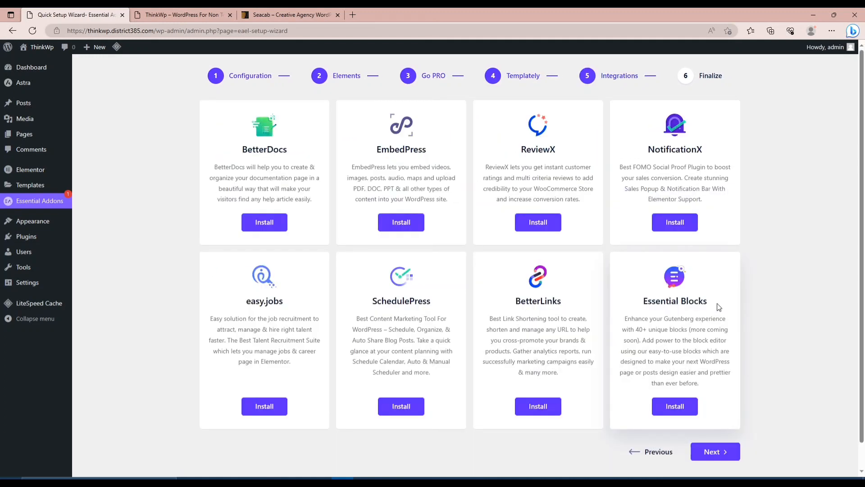
pyautogui.click(711, 452)
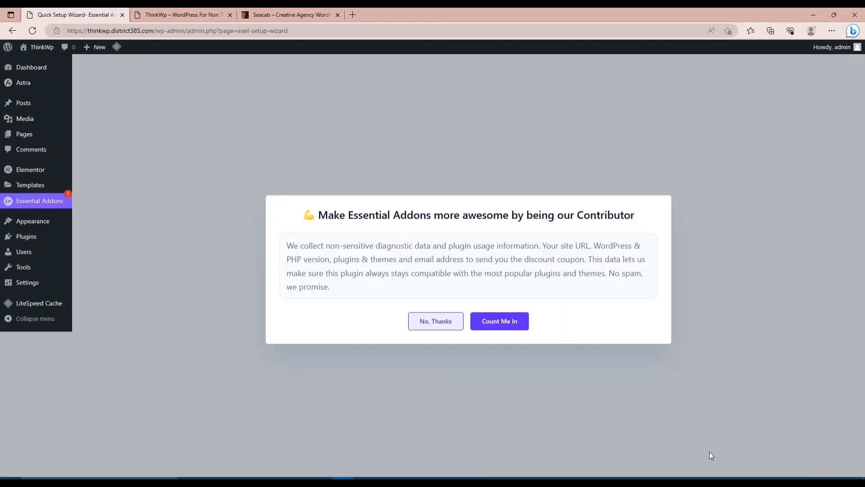
pyautogui.click(436, 325)
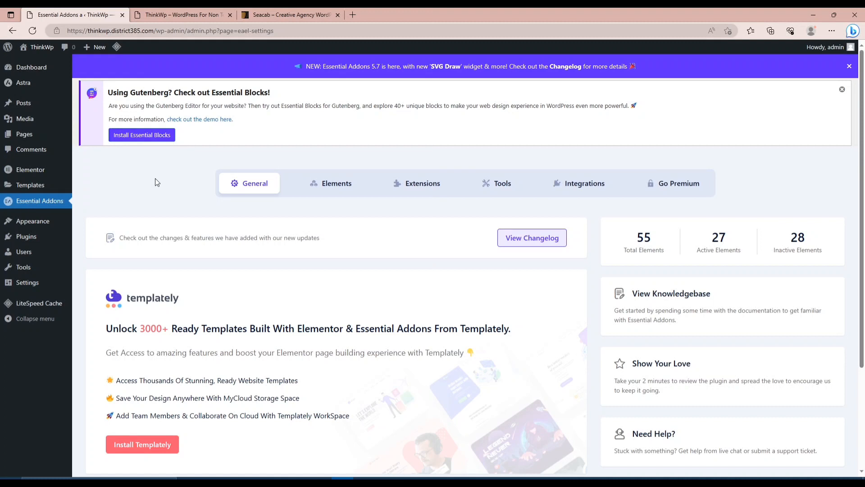
# Start a new template in the Elementor Header & Footer Builder, skipping its introductory questions.
pyautogui.moveTo(36, 225)
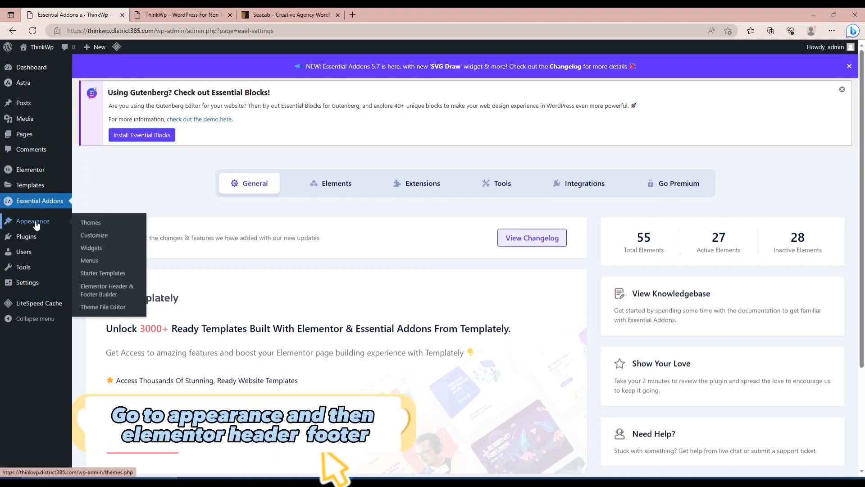
pyautogui.click(113, 293)
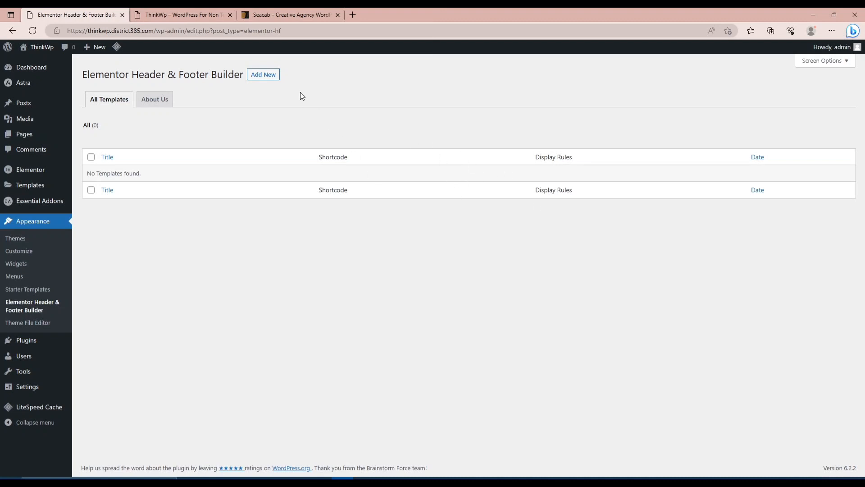
pyautogui.click(263, 74)
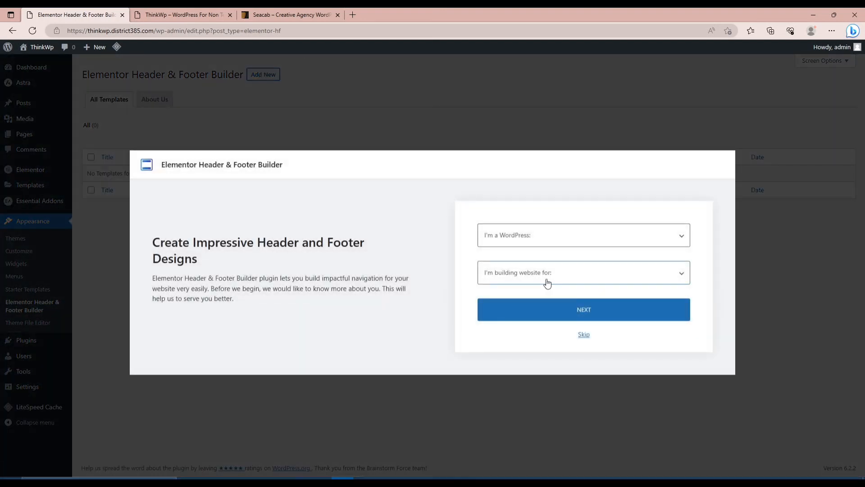
pyautogui.click(584, 336)
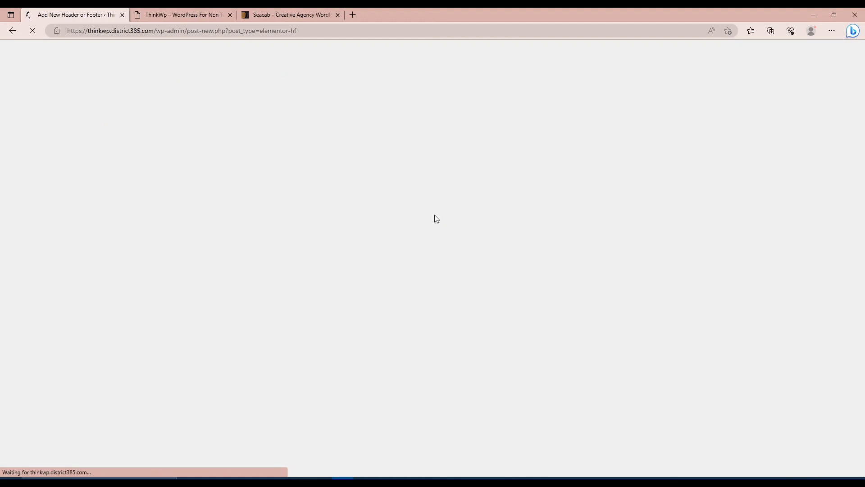
# Review the header of the Seacab demo page and title the new template "Main Header".
pyautogui.click(269, 18)
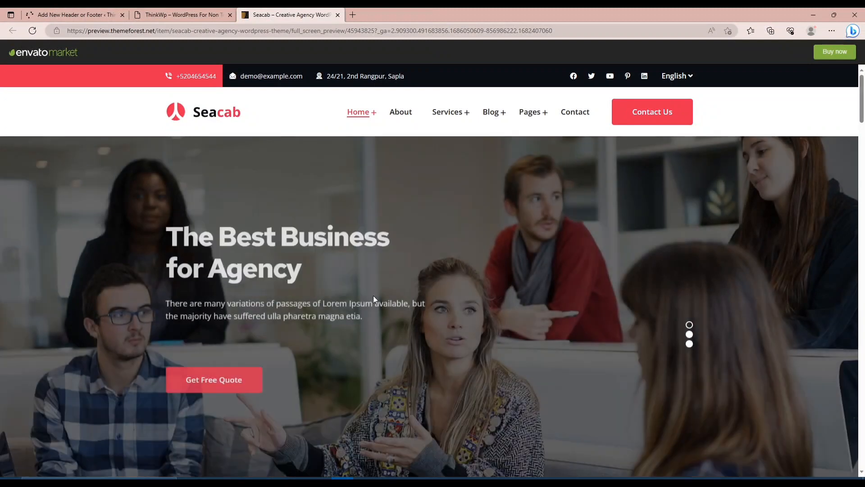
pyautogui.scroll(-3, 373, 296)
pyautogui.scroll(3, 373, 296)
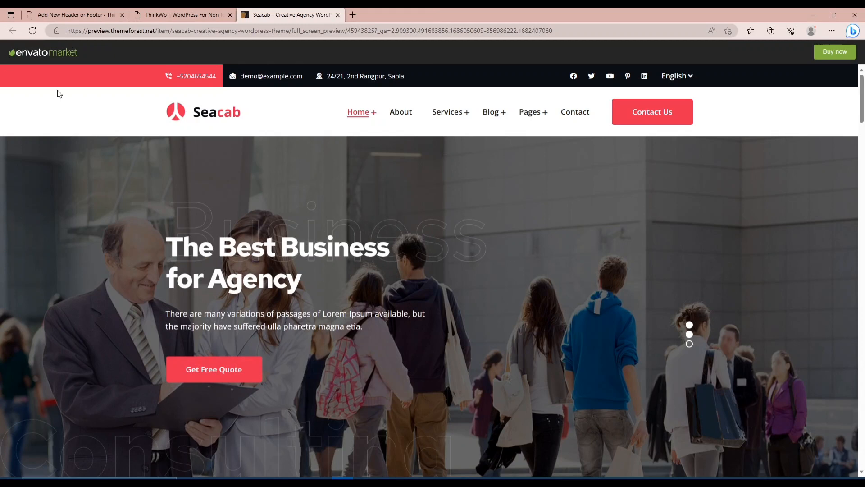
pyautogui.click(64, 20)
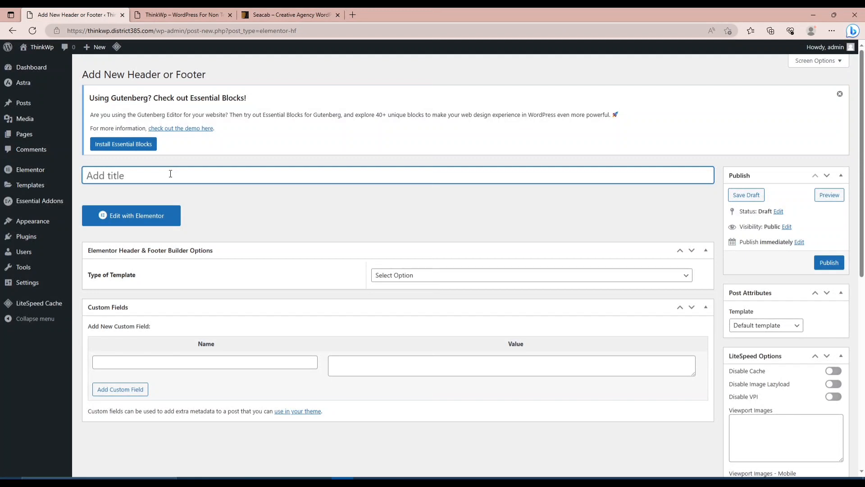
pyautogui.write('Main Header')
pyautogui.click(467, 217)
# Set the template's type to Header.
pyautogui.scroll(-2, 467, 217)
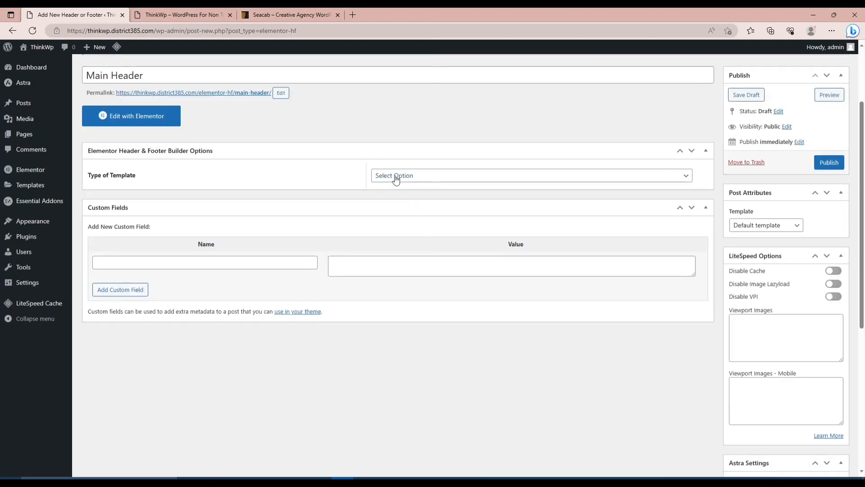
pyautogui.click(396, 175)
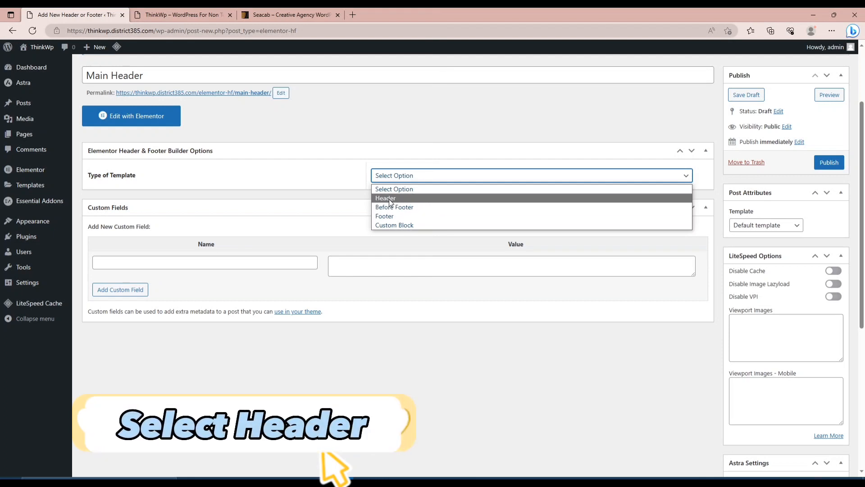
pyautogui.click(390, 199)
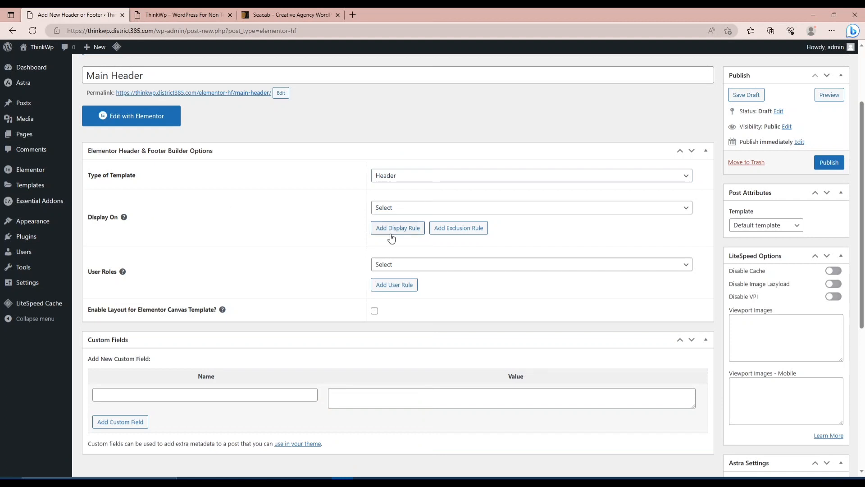
pyautogui.click(419, 211)
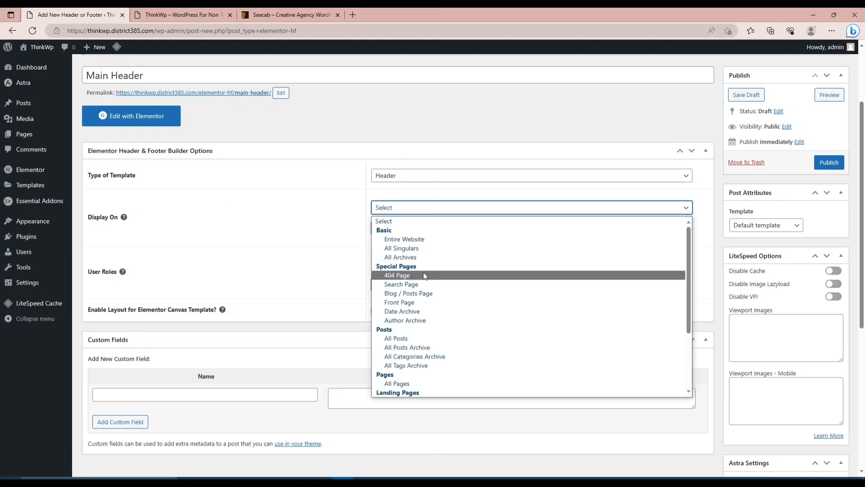
pyautogui.scroll(-2, 423, 273)
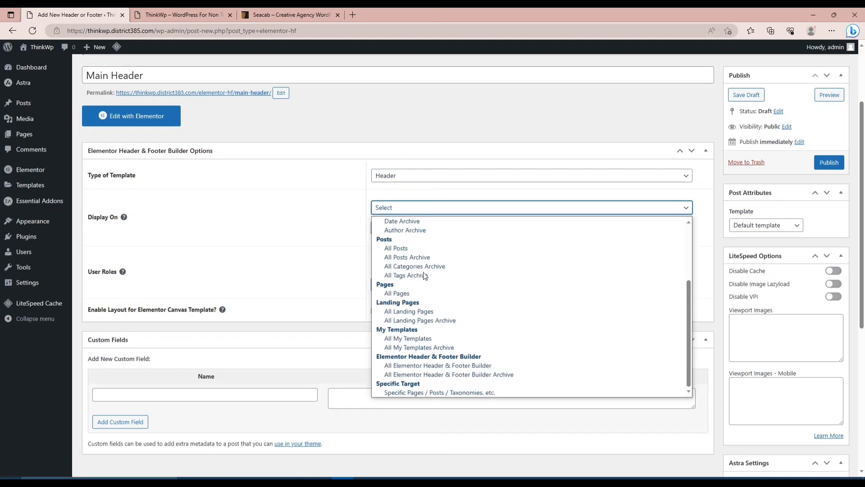
pyautogui.click(419, 395)
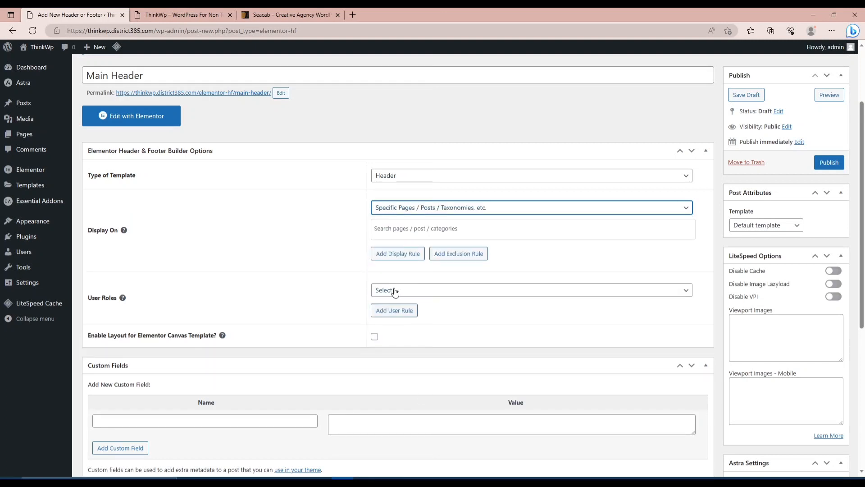
pyautogui.click(386, 228)
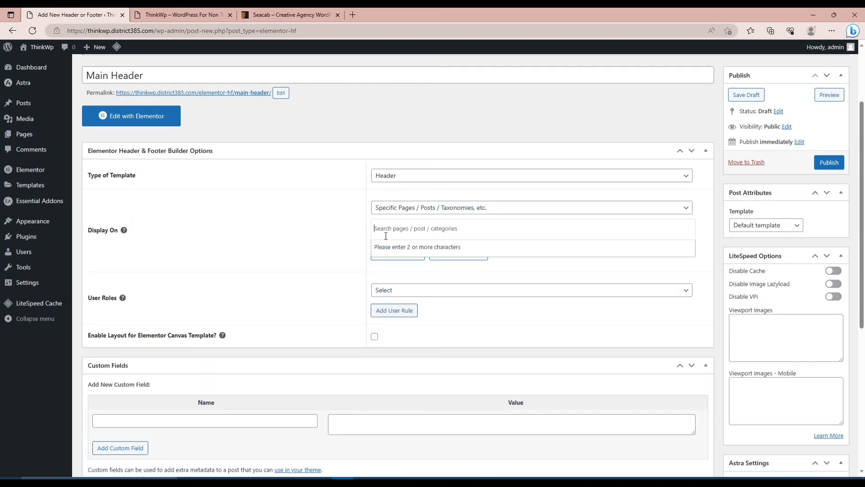
# Set the header template to display on the Entire Website.
pyautogui.click(417, 209)
pyautogui.scroll(4, 417, 266)
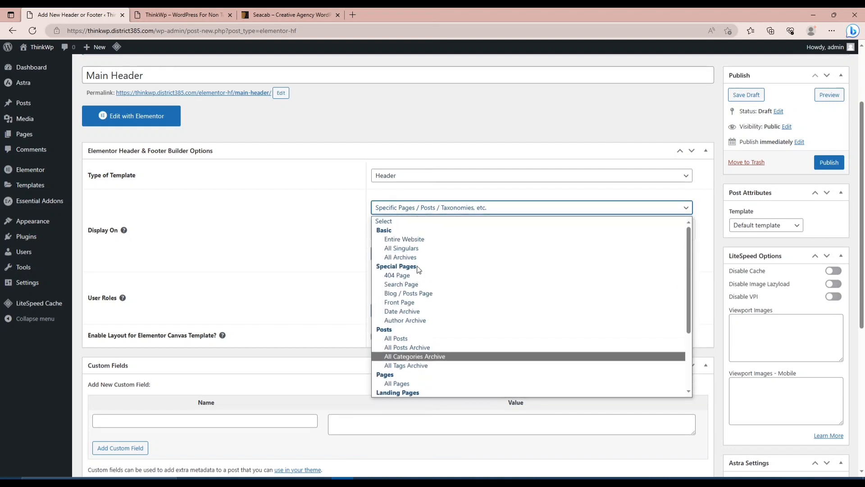
pyautogui.click(404, 240)
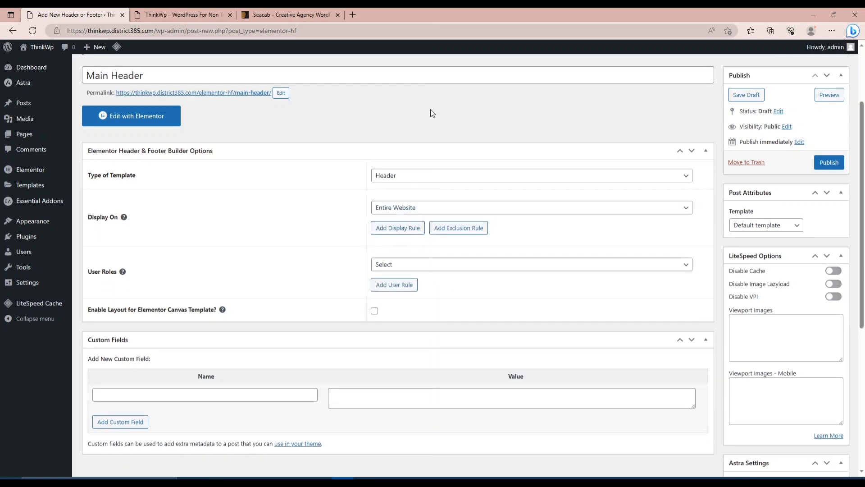
# Examine the choices offered for the header template's User Roles without selecting one.
pyautogui.click(396, 266)
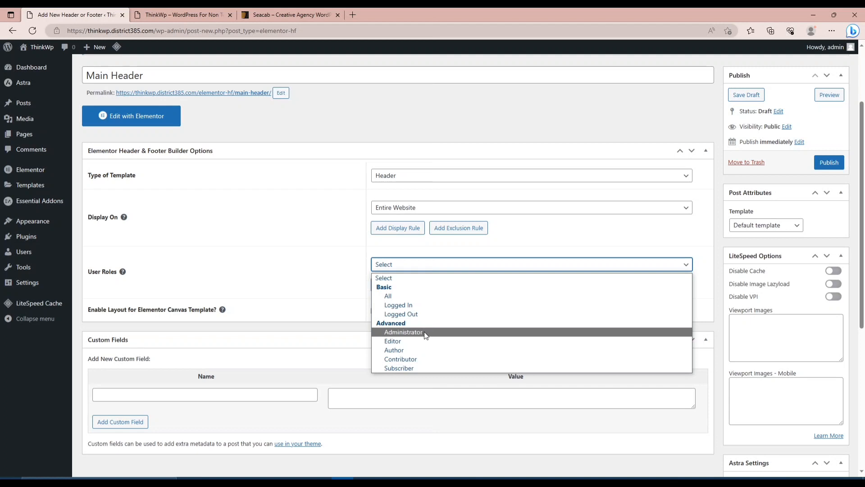
pyautogui.click(401, 123)
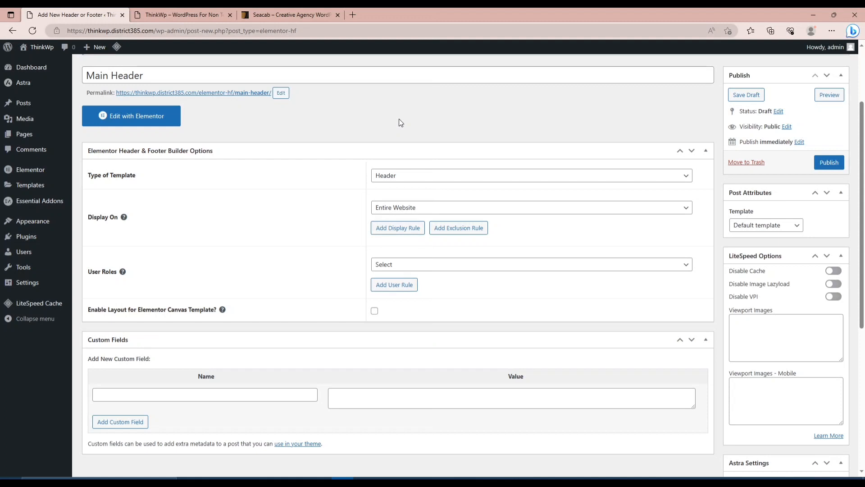
pyautogui.click(389, 269)
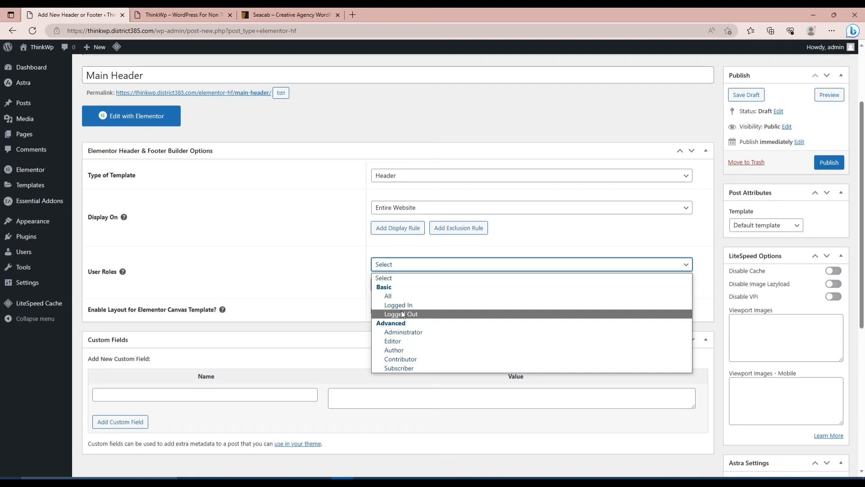
pyautogui.click(411, 120)
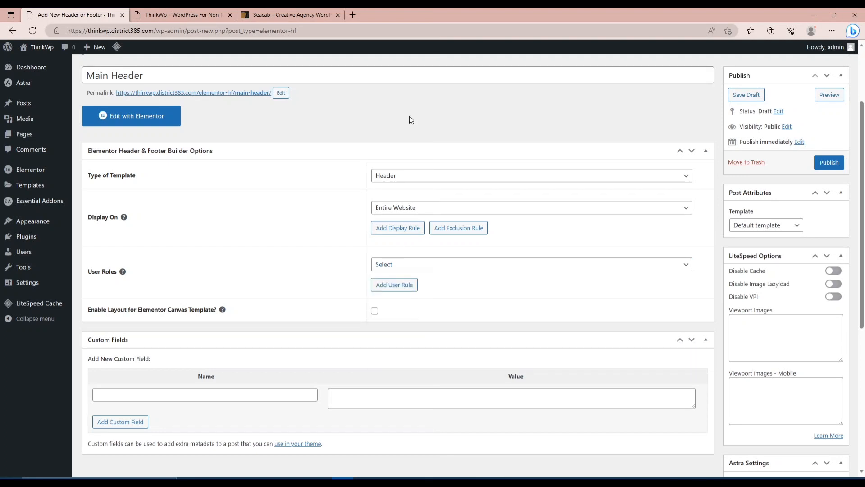
pyautogui.click(381, 263)
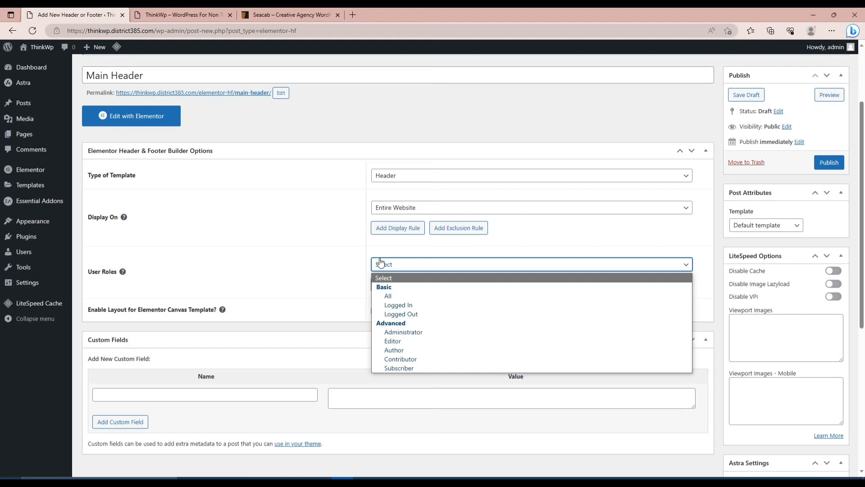
pyautogui.click(423, 126)
# Publish the Main Header template and open it for editing with Elementor.
pyautogui.scroll(-3, 408, 295)
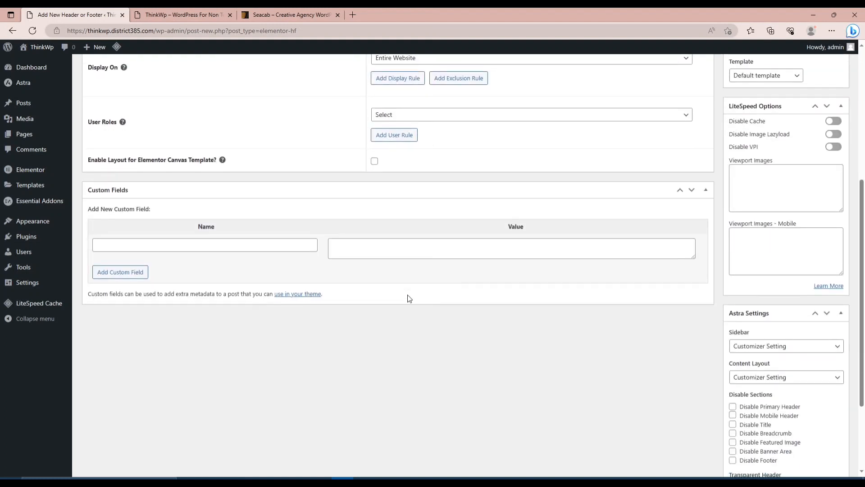
pyautogui.scroll(-3, 408, 298)
pyautogui.scroll(10, 408, 298)
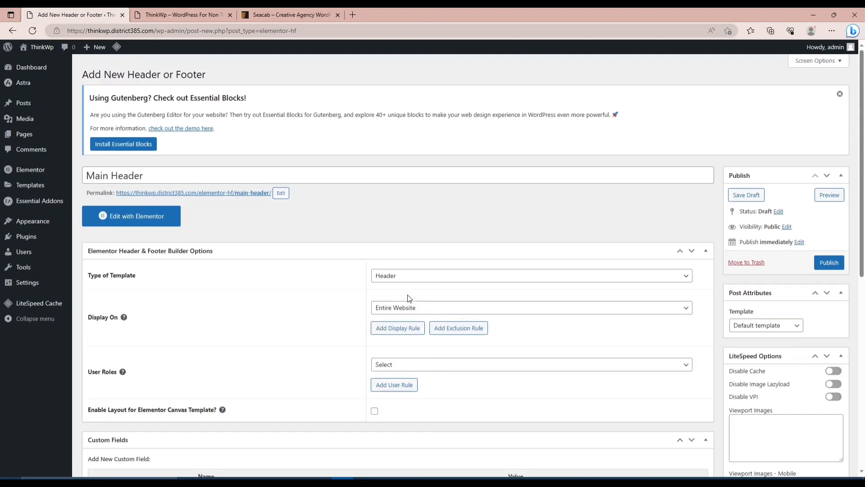
pyautogui.click(833, 265)
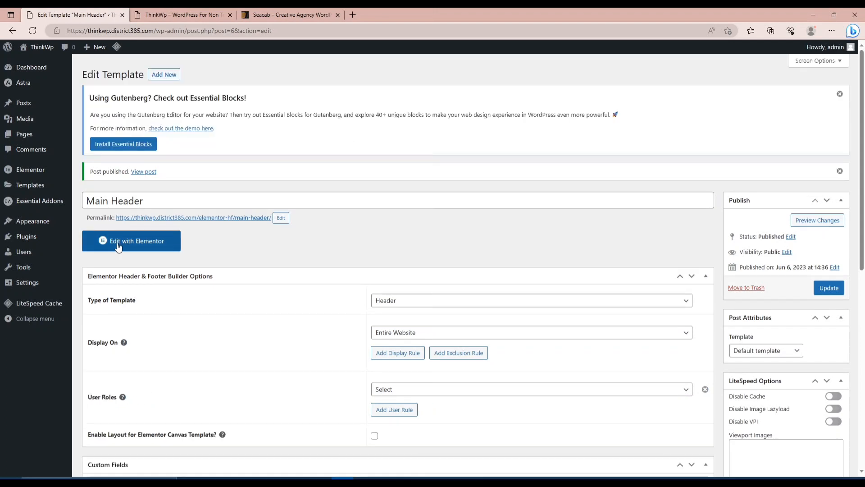
pyautogui.click(118, 246)
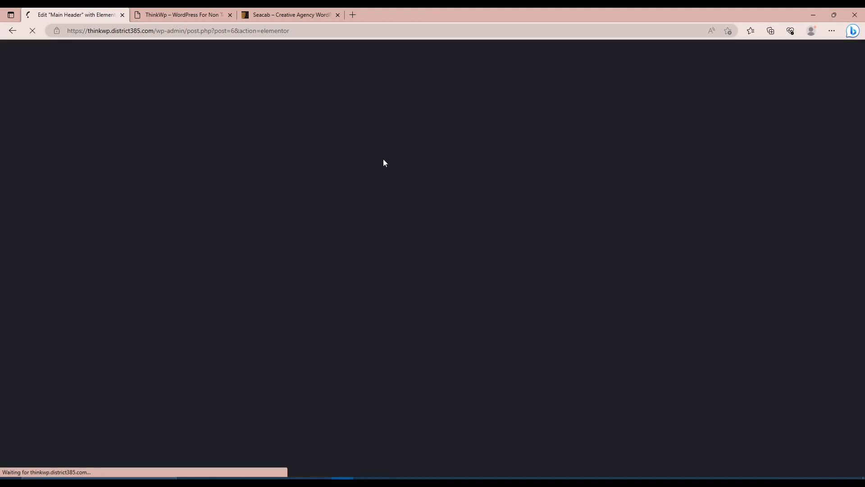
# Compare the header on the ThinkWp site's front page with the one on the Seacab demo.
pyautogui.click(177, 15)
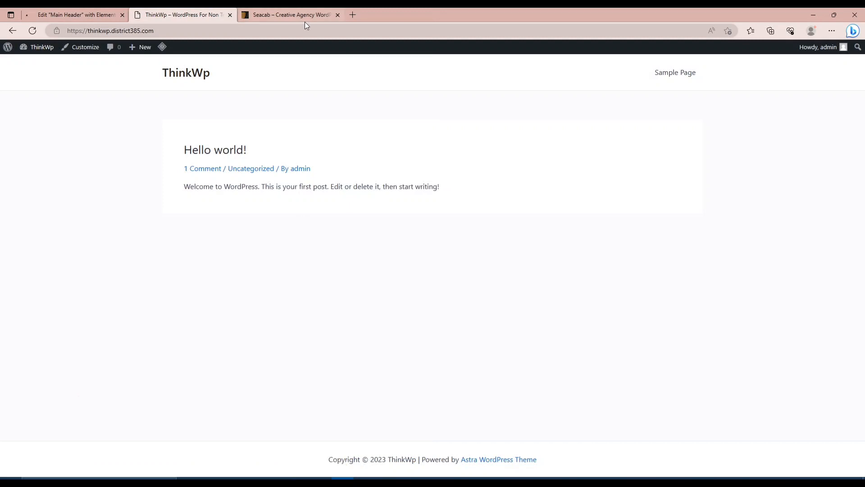
pyautogui.click(284, 14)
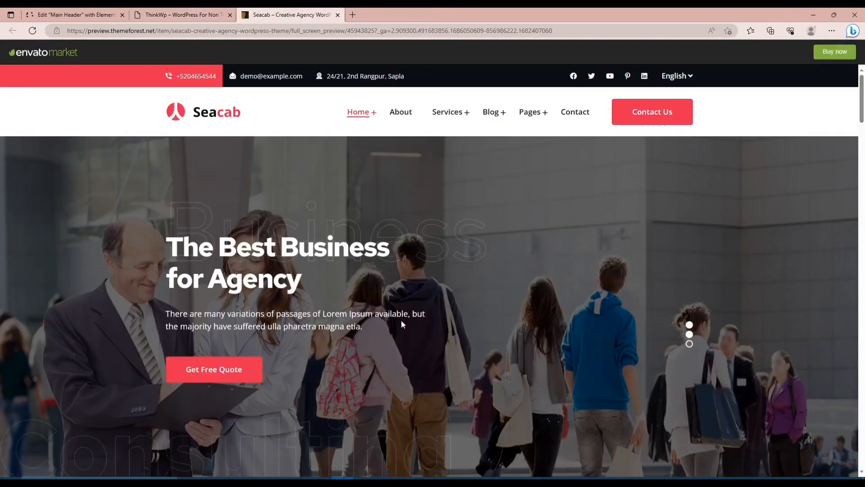
pyautogui.scroll(-4, 402, 324)
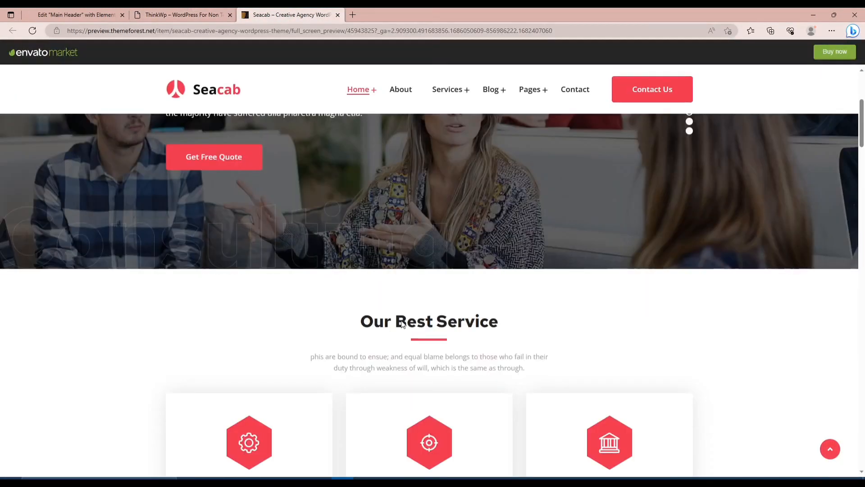
pyautogui.scroll(4, 403, 324)
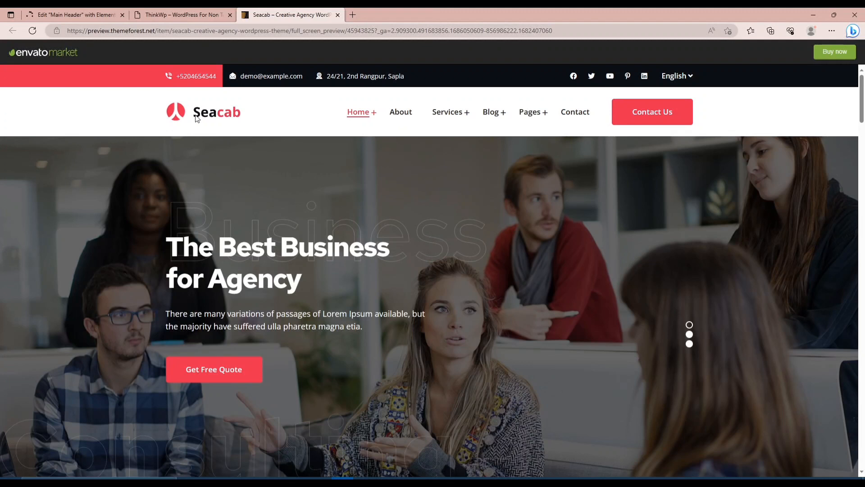
# Return to the Elementor editor for Main Header, dismiss both What's New notices and close the Navigator.
pyautogui.click(76, 15)
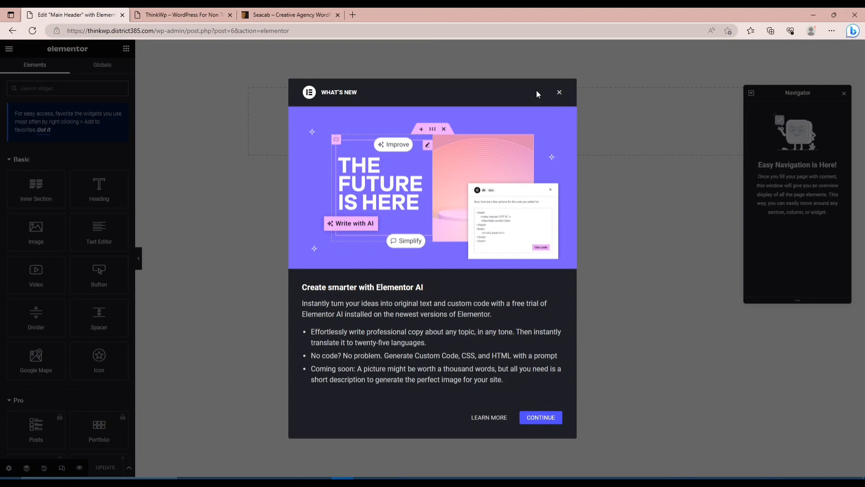
pyautogui.click(558, 92)
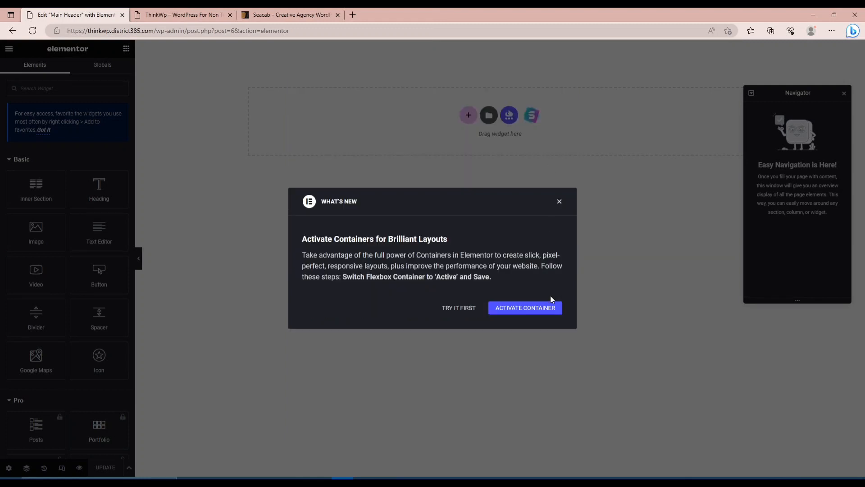
pyautogui.click(559, 123)
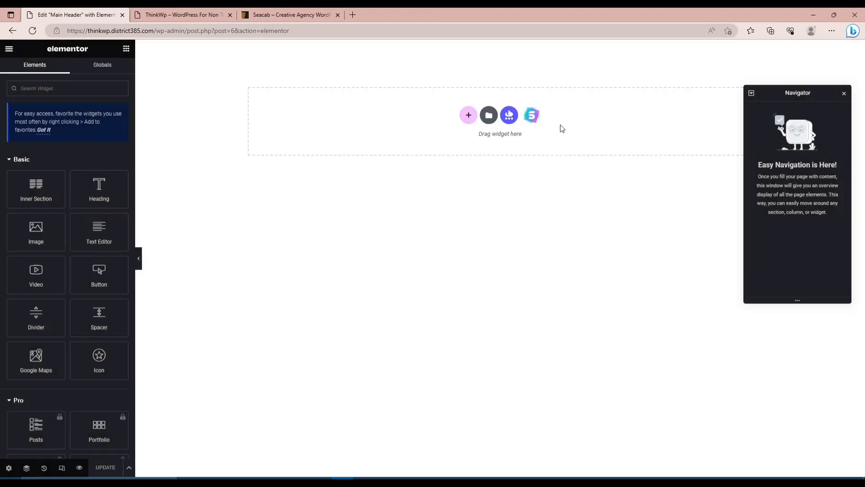
pyautogui.click(845, 95)
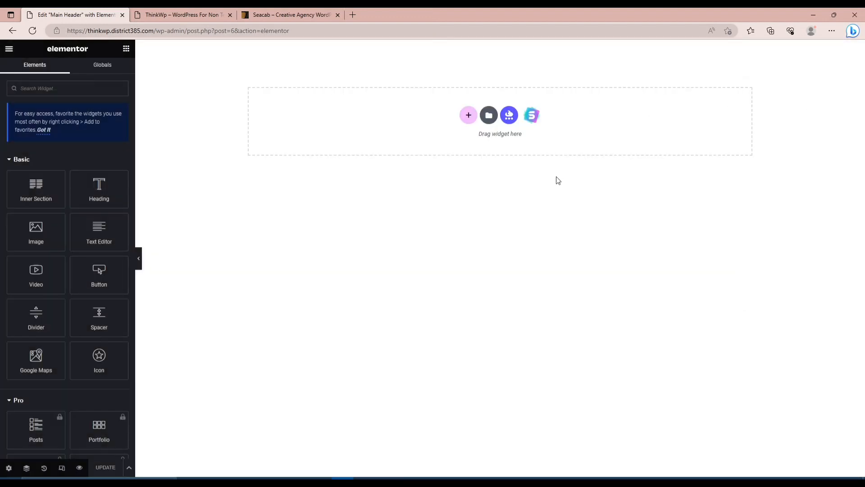
# Reload the ThinkWp site's front page to check how the published header template affects it.
pyautogui.click(154, 14)
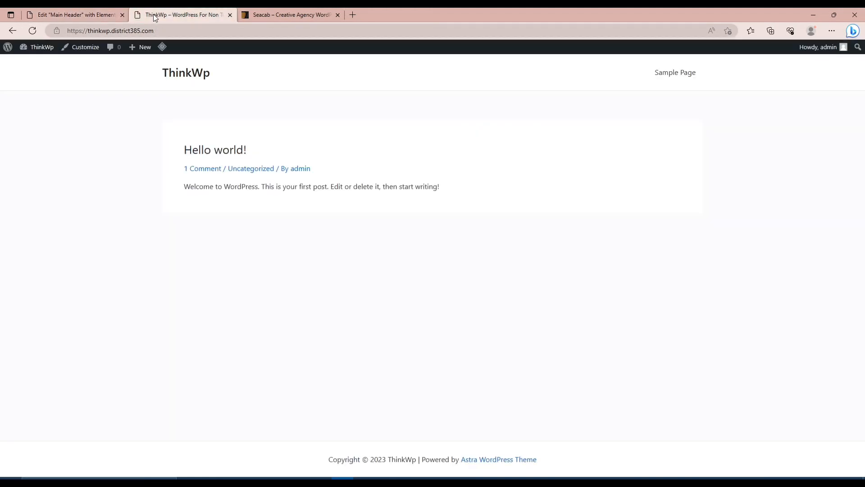
pyautogui.press('F5')
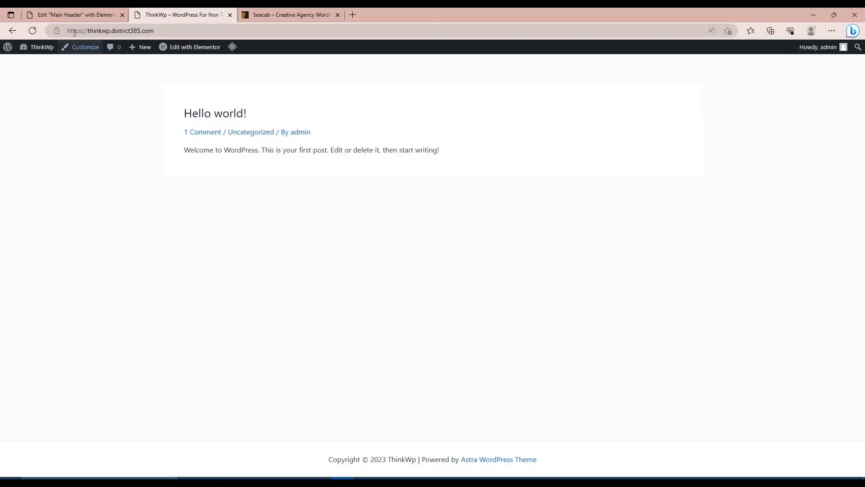
# Add a one-column section to the Main Header template in Elementor, with Full Width content and section stretching enabled.
pyautogui.click(56, 15)
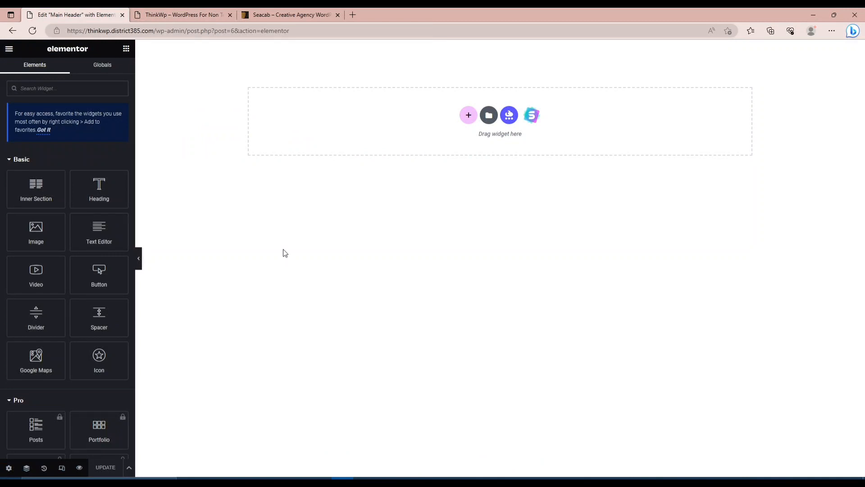
pyautogui.click(166, 15)
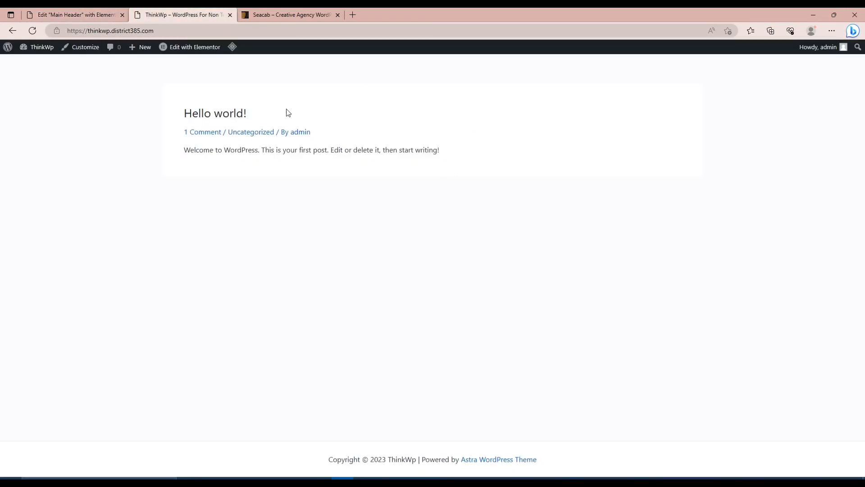
pyautogui.click(79, 19)
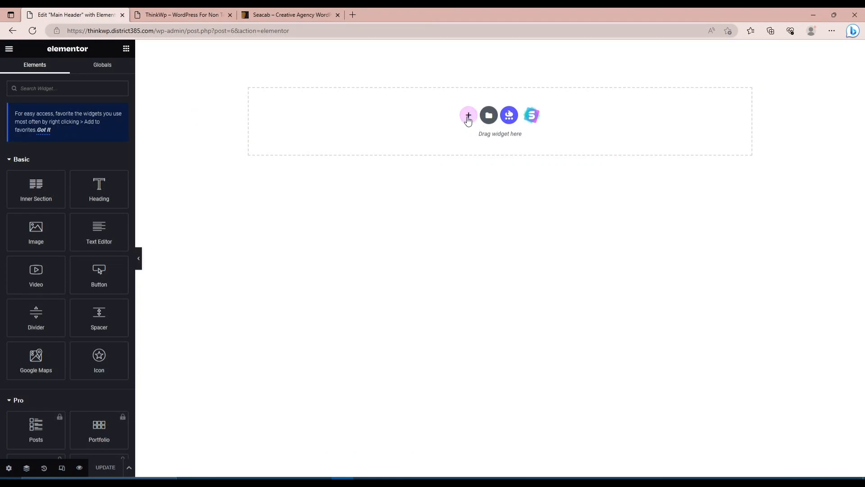
pyautogui.click(468, 116)
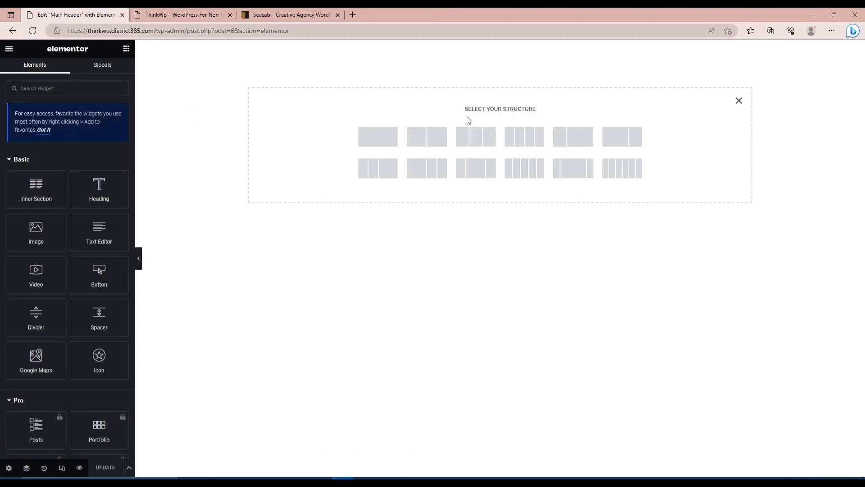
pyautogui.click(385, 138)
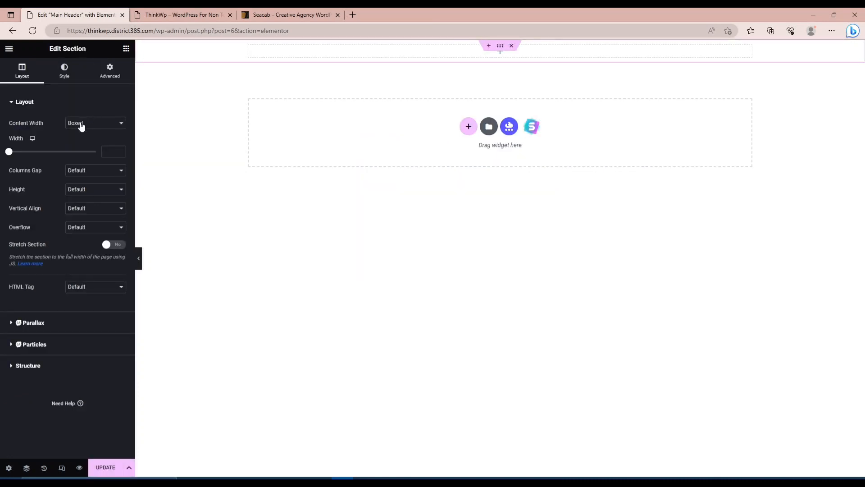
pyautogui.click(81, 124)
pyautogui.click(79, 144)
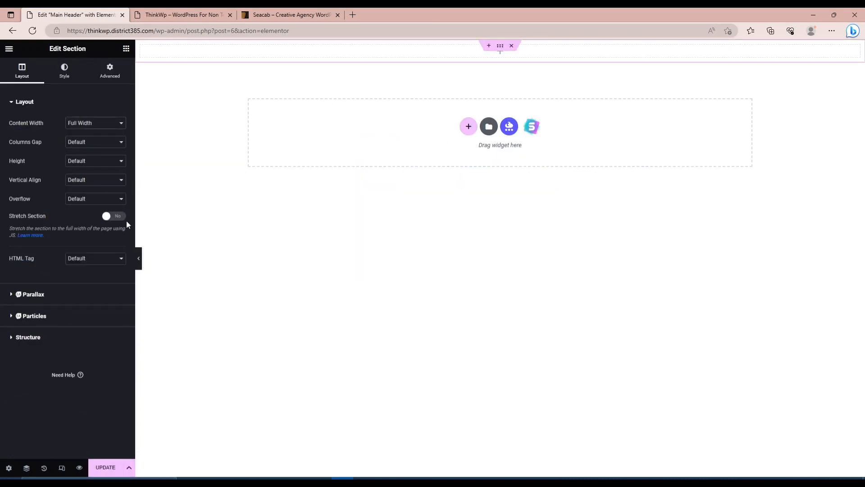
pyautogui.click(118, 223)
# Check the Seacab demo's header layout and add an inner section to the header section, duplicating its first column to make three.
pyautogui.click(287, 15)
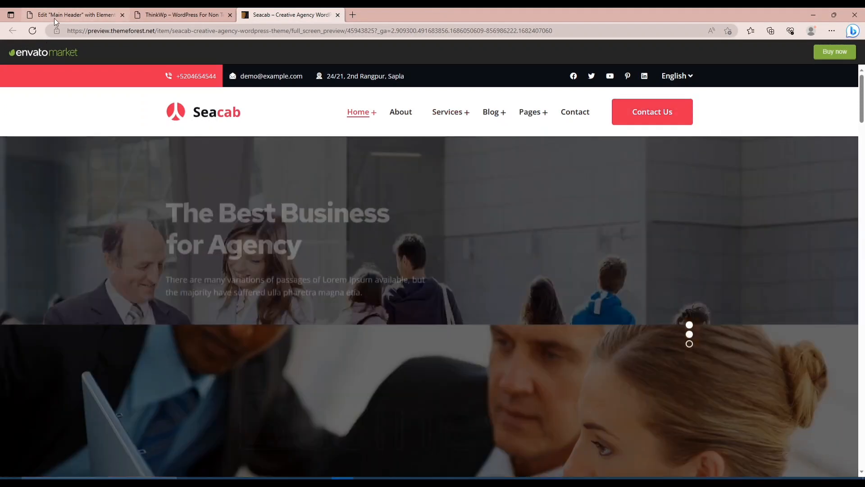
pyautogui.click(54, 18)
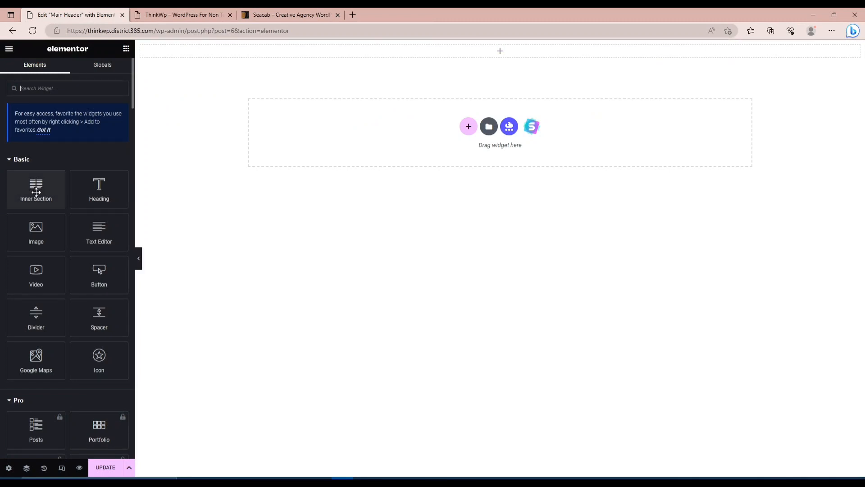
pyautogui.moveTo(36, 195); pyautogui.dragTo(406, 51)
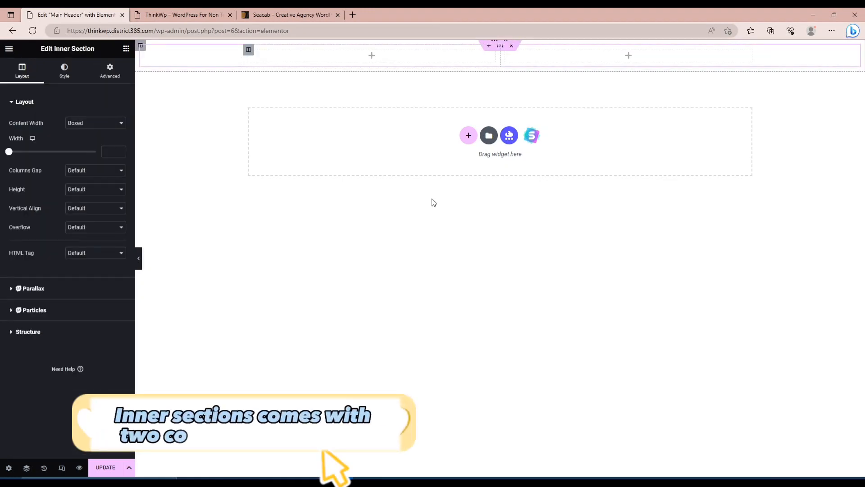
pyautogui.rightClick(249, 51)
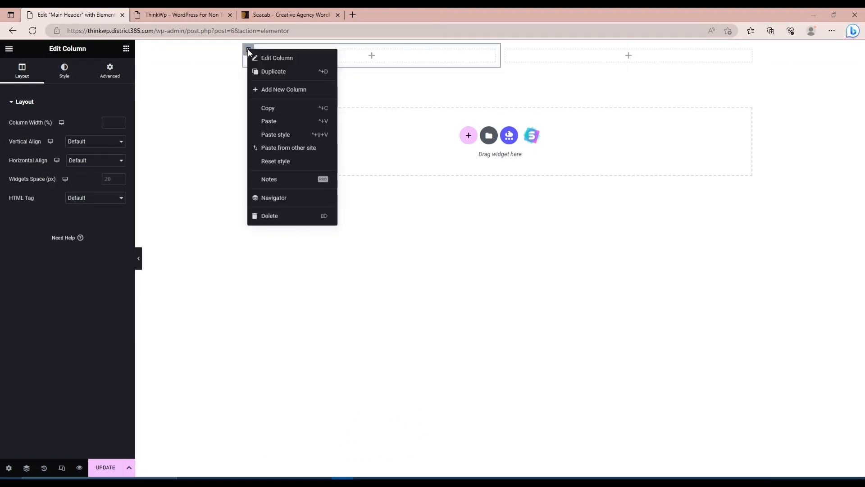
pyautogui.click(280, 75)
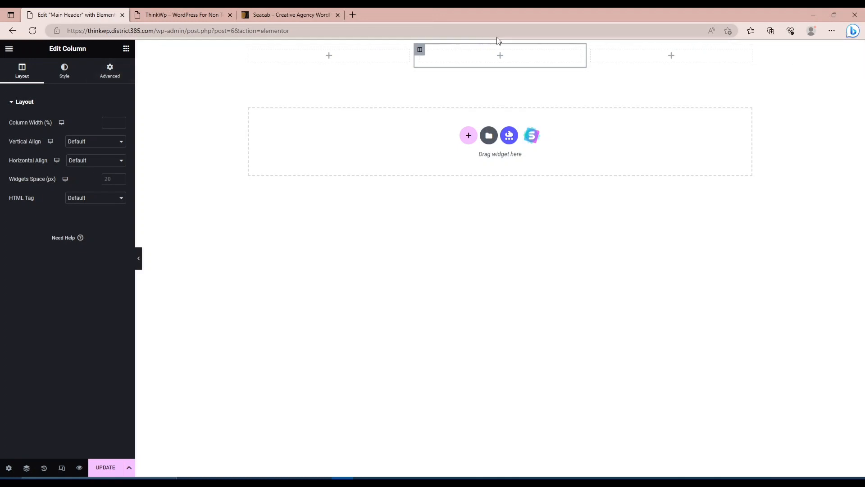
# Give the outer header section a classic background with the white color #FFFFFF.
pyautogui.click(26, 468)
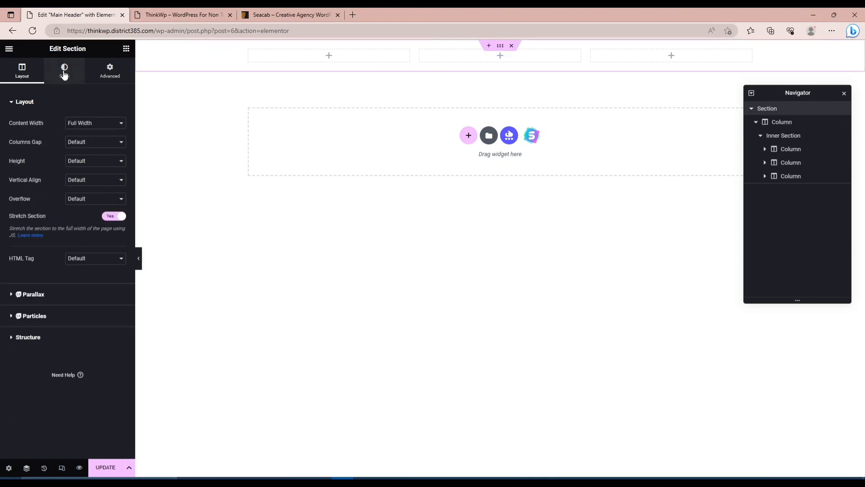
pyautogui.click(64, 73)
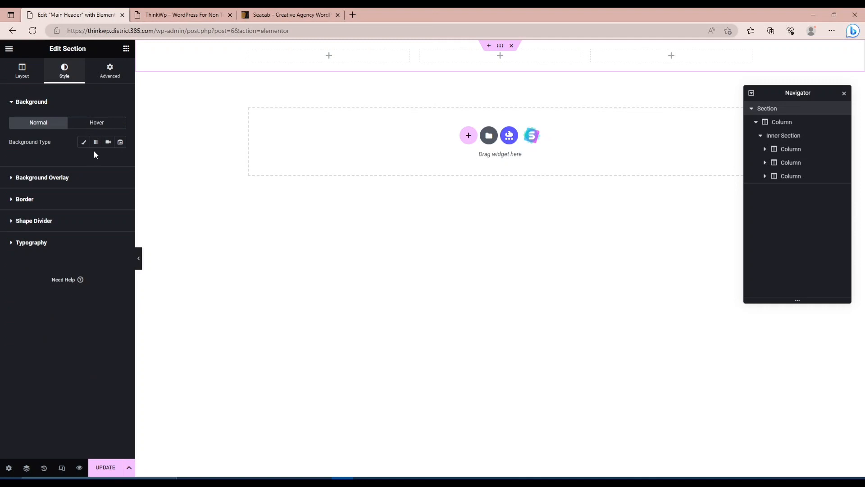
pyautogui.click(82, 142)
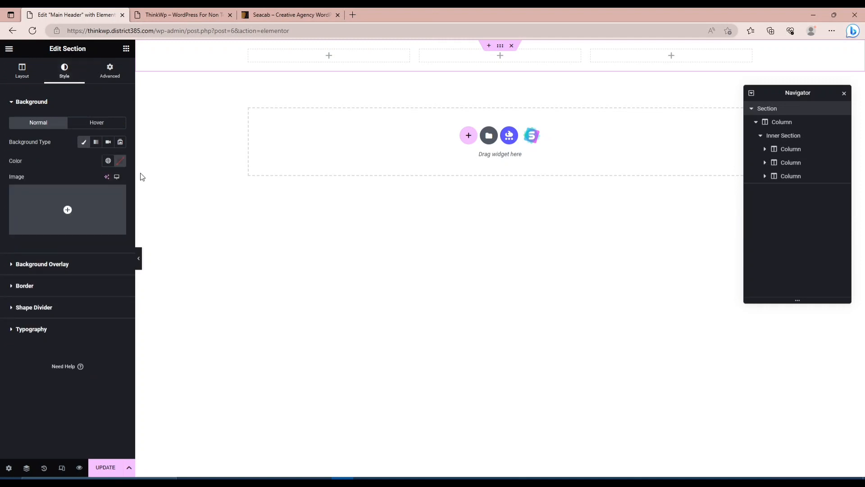
pyautogui.click(120, 163)
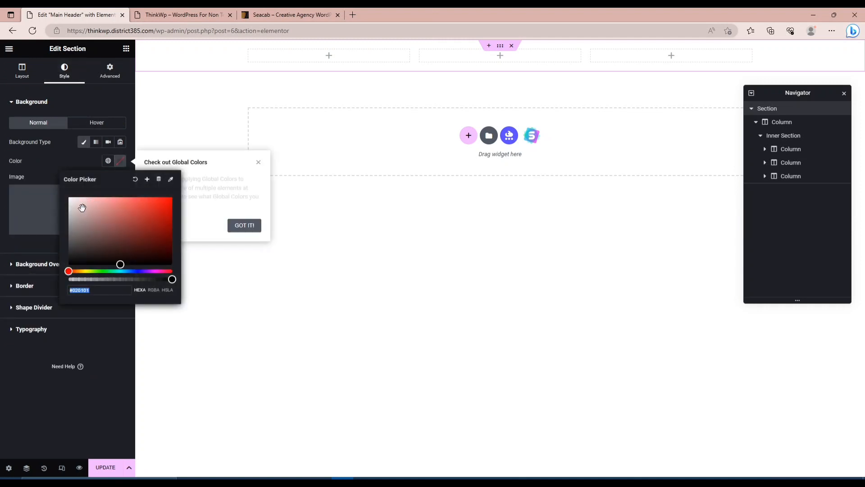
pyautogui.moveTo(83, 207); pyautogui.dragTo(49, 172)
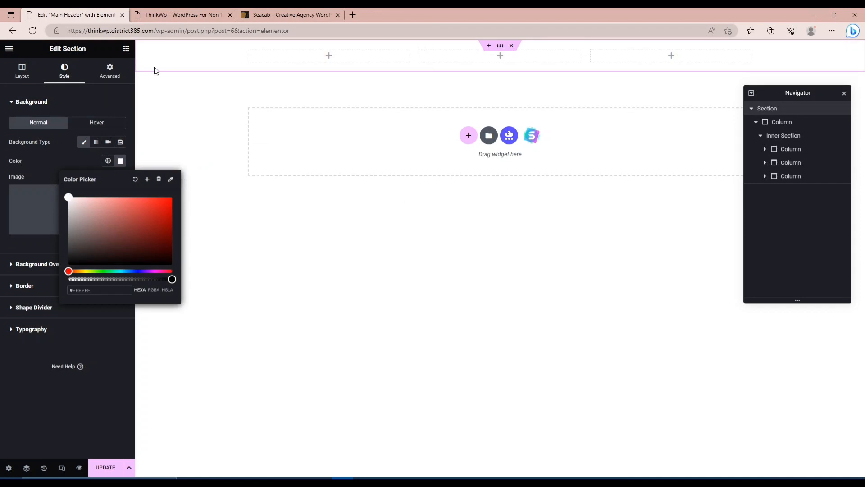
pyautogui.click(126, 49)
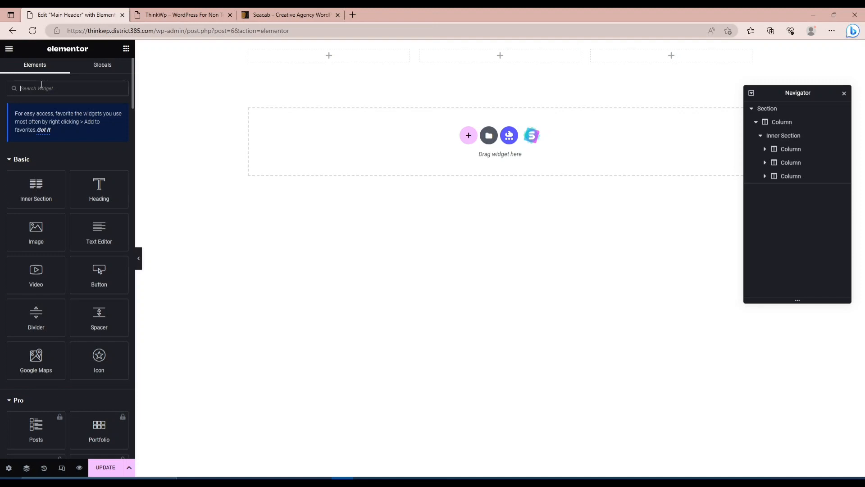
pyautogui.write('logo')
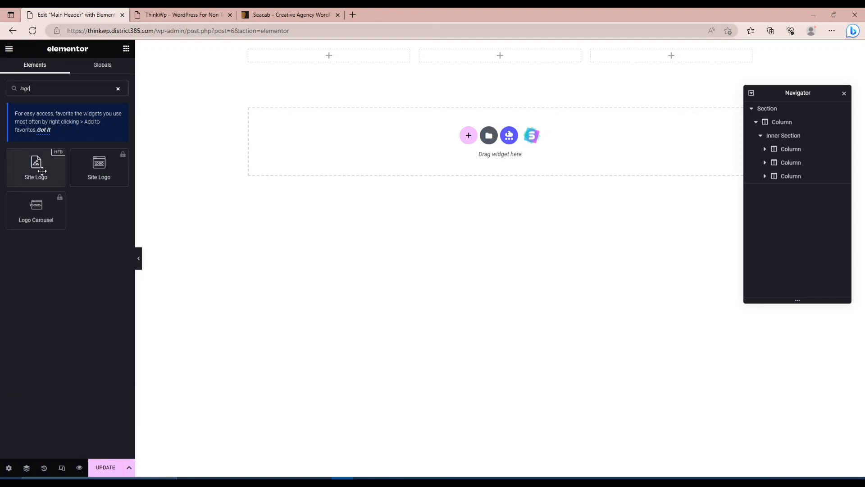
pyautogui.press('BackSpace')
pyautogui.press('BackSpace')
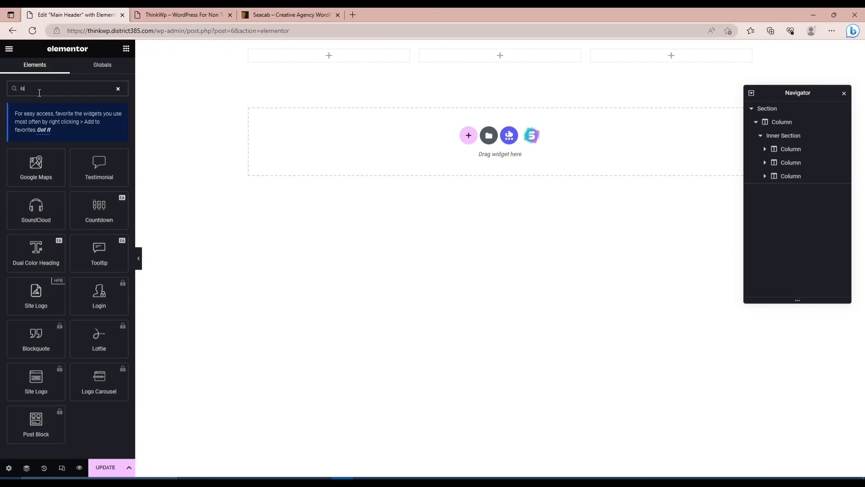
pyautogui.press('BackSpace')
pyautogui.press('BackSpace')
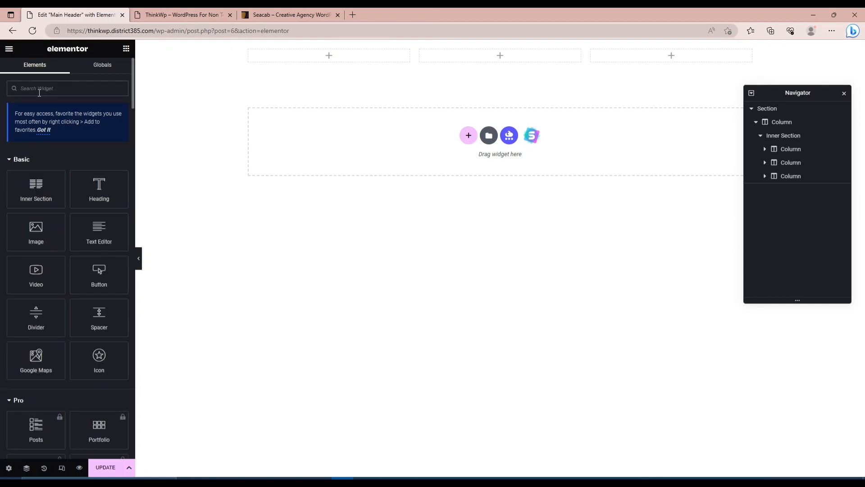
# Find the Image widget and place it in the inner section's first column.
pyautogui.write('l')
pyautogui.write('mage')
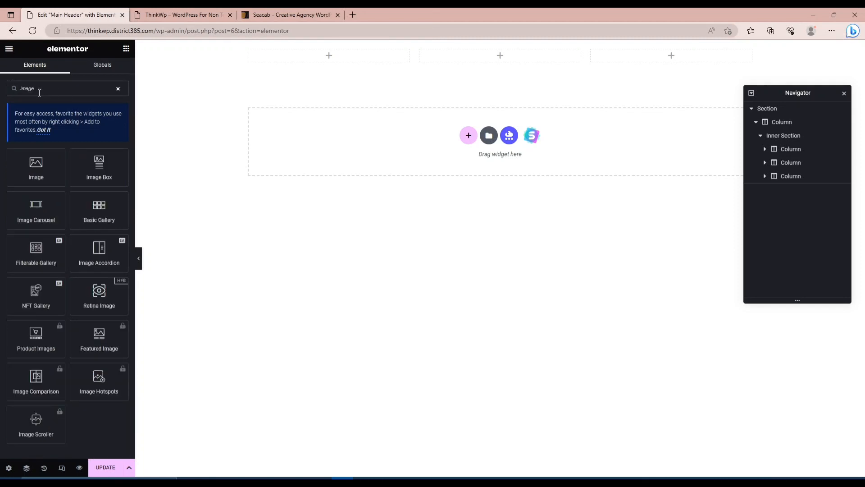
pyautogui.moveTo(36, 166); pyautogui.dragTo(313, 57)
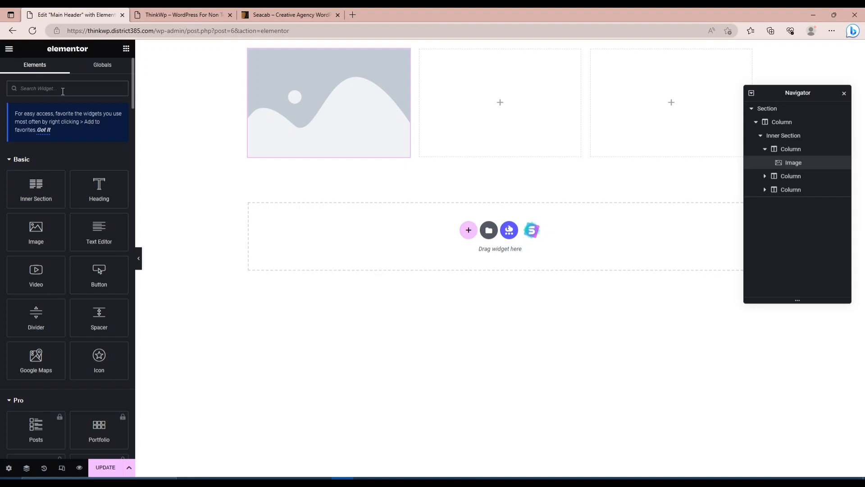
pyautogui.write('na')
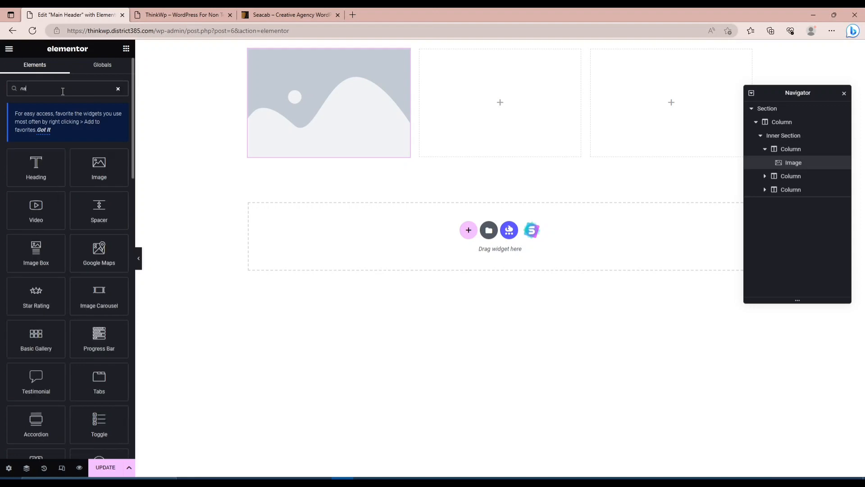
pyautogui.press('BackSpace')
pyautogui.press('BackSpace')
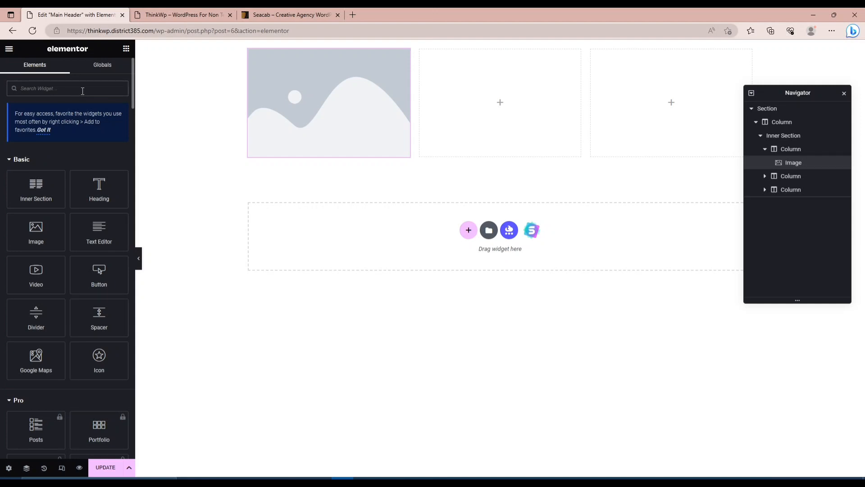
# Place a Navigation Menu widget in the inner section's second column and a Simple Menu widget in its third column.
pyautogui.write('m')
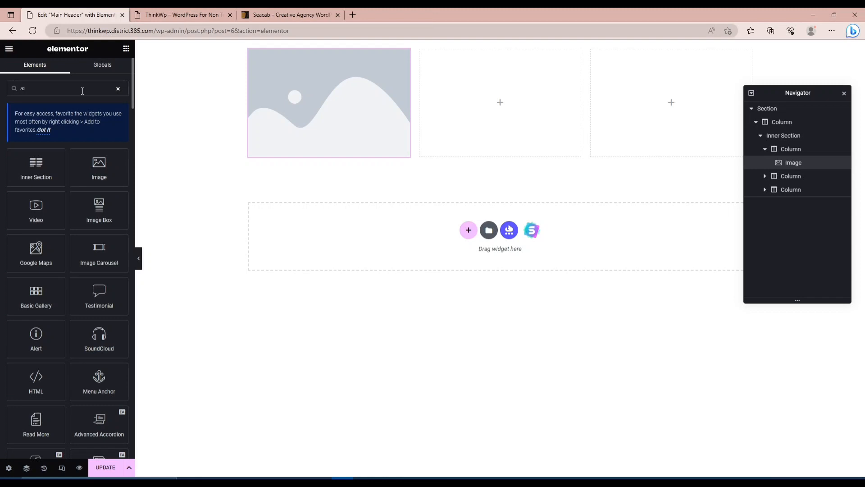
pyautogui.write('enu')
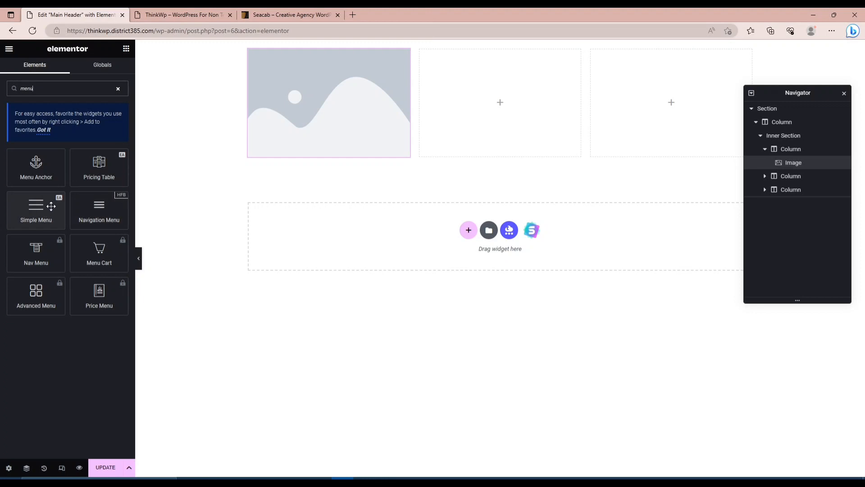
pyautogui.moveTo(99, 210); pyautogui.dragTo(507, 88)
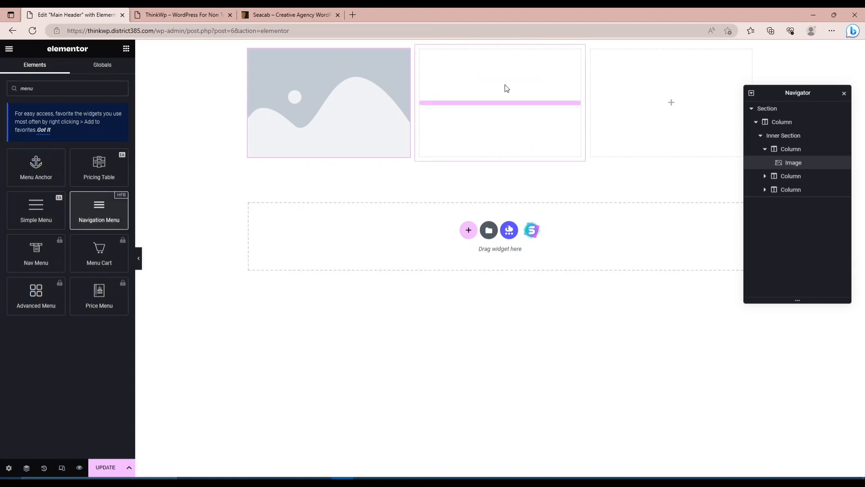
pyautogui.moveTo(353, 105); pyautogui.dragTo(241, 234)
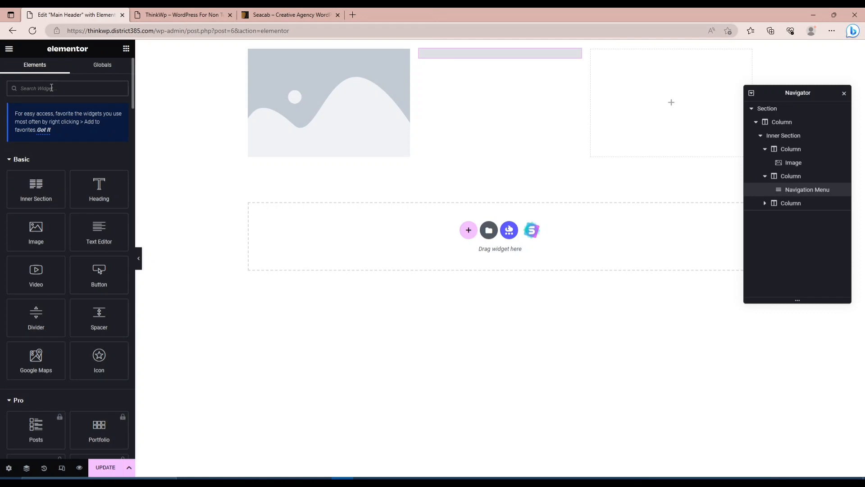
pyautogui.write('menu')
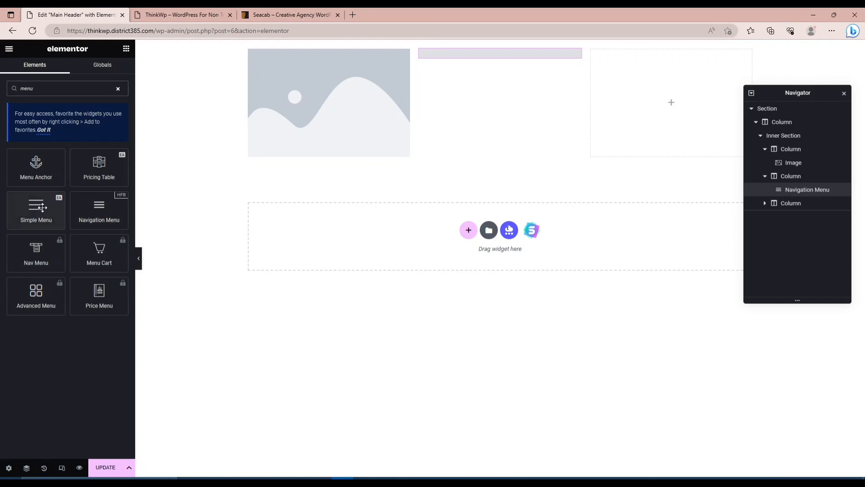
pyautogui.moveTo(40, 212); pyautogui.dragTo(685, 101)
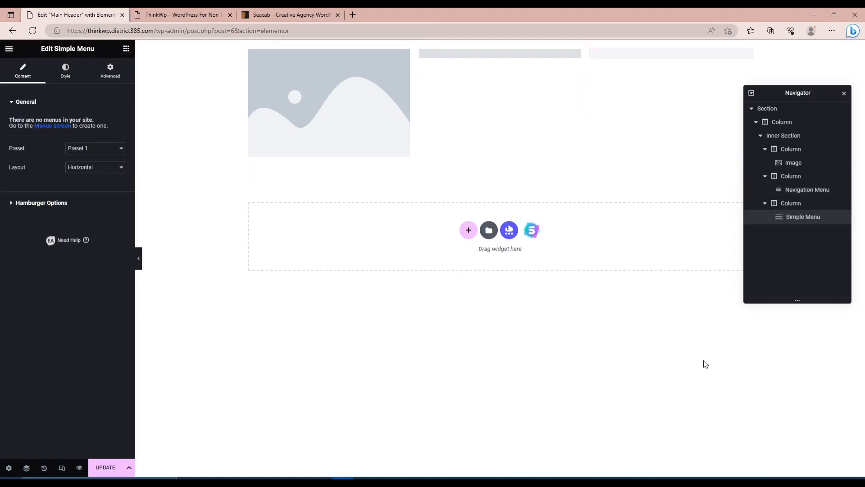
# Add a Button widget to the inner section's third column, below the Simple Menu widget.
pyautogui.click(126, 48)
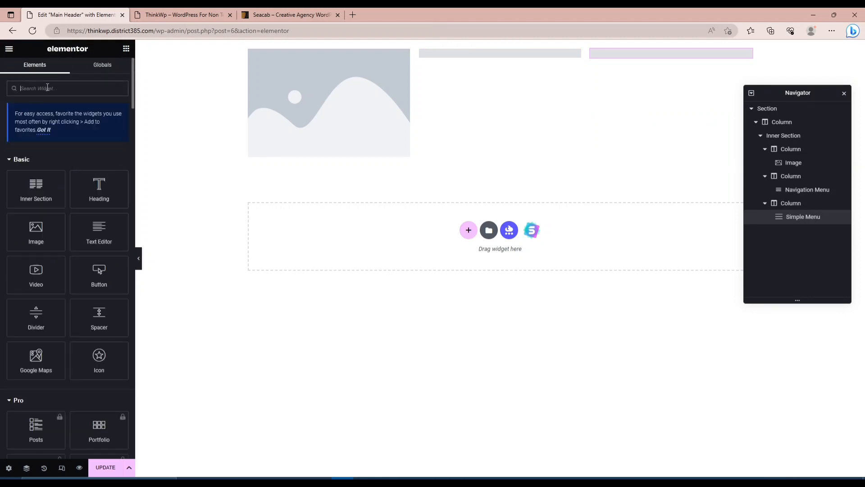
pyautogui.write('b')
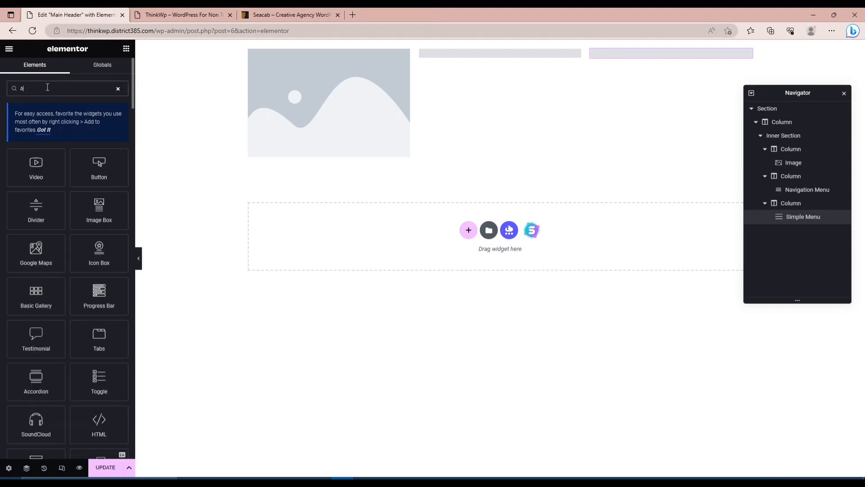
pyautogui.write('utton')
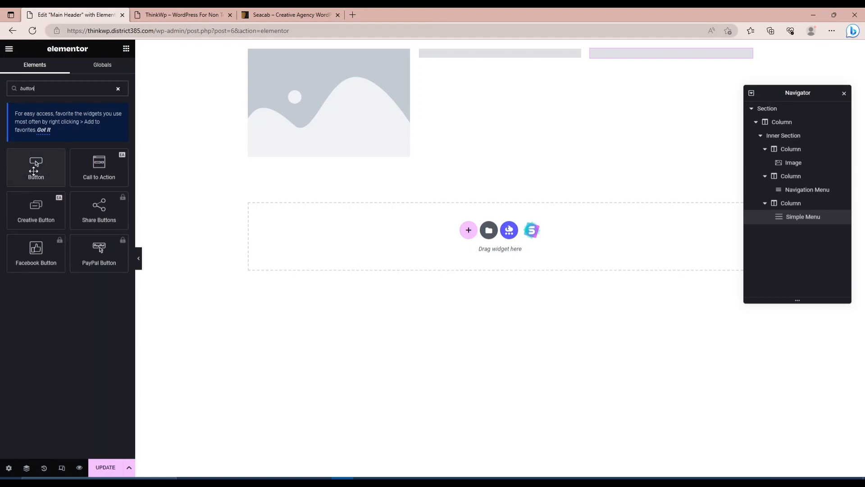
pyautogui.moveTo(35, 166); pyautogui.dragTo(689, 66)
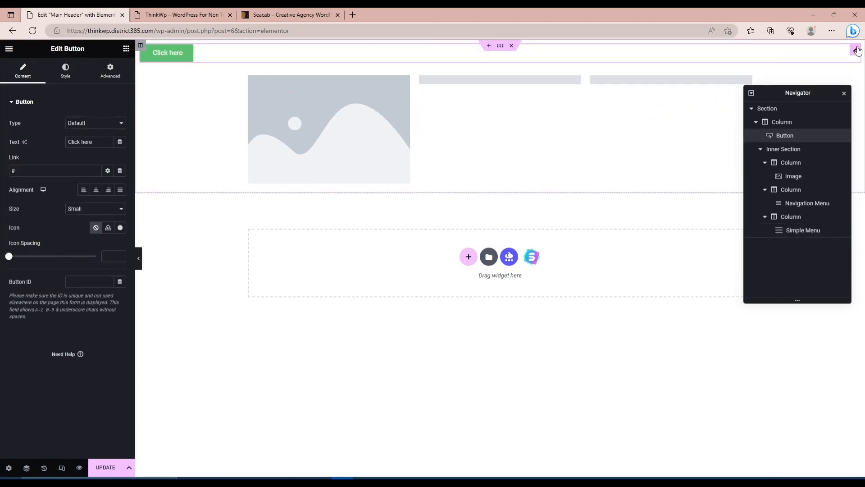
pyautogui.moveTo(857, 50); pyautogui.dragTo(678, 70)
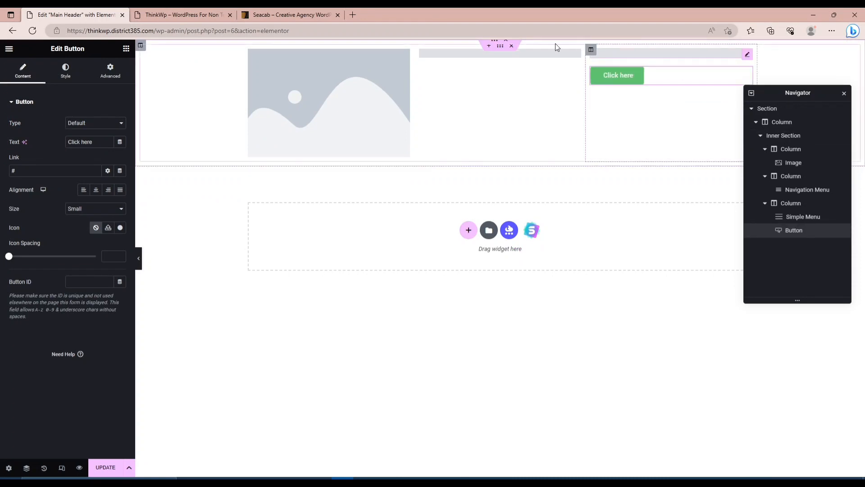
# Examine the menu and layout settings of the Navigation Menu widget in the inner section's second column.
pyautogui.click(548, 53)
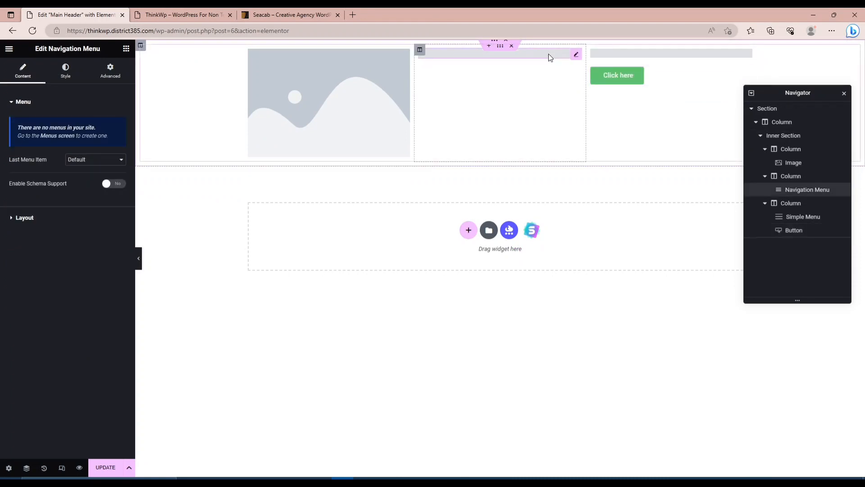
pyautogui.click(81, 163)
pyautogui.click(81, 163)
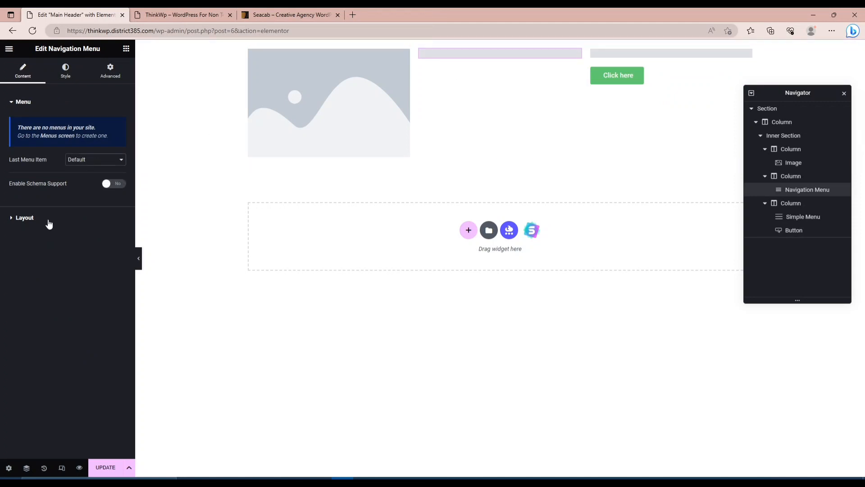
pyautogui.click(24, 219)
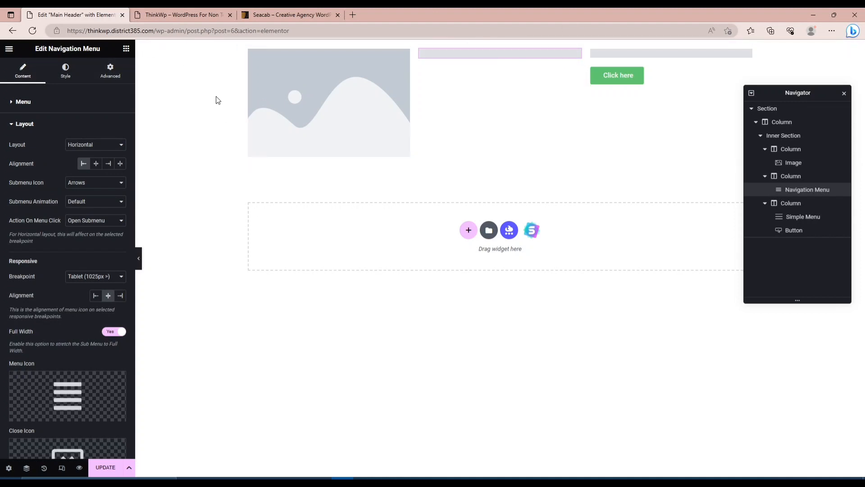
# Open the WordPress dashboard in a new browser tab from the live ThinkWp site.
pyautogui.click(174, 17)
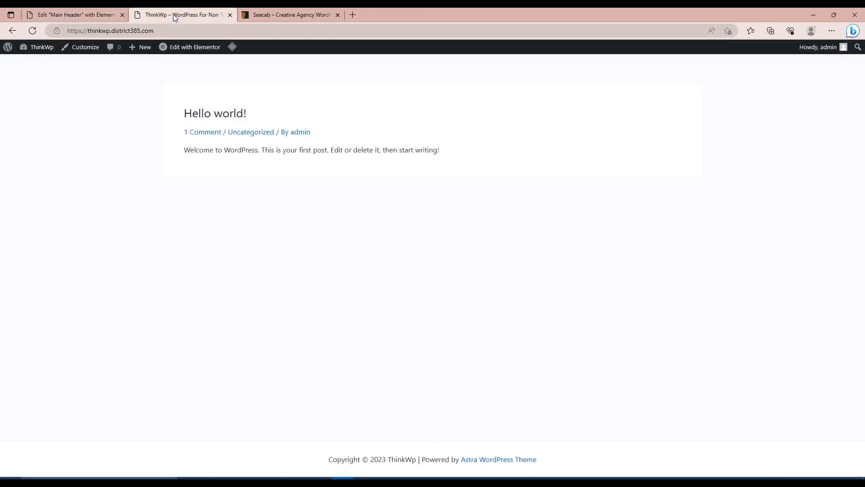
pyautogui.moveTo(36, 48)
pyautogui.rightClick(32, 65)
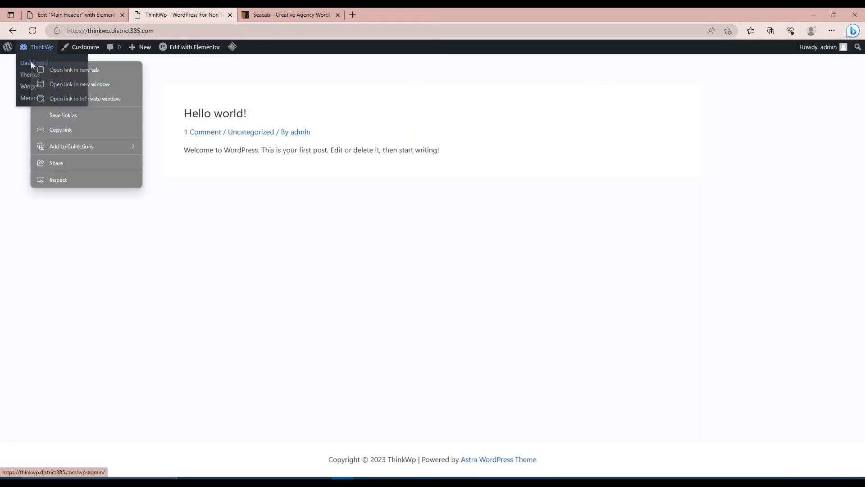
pyautogui.click(58, 69)
# Update the Main Header in the Elementor editor and reload the live site to check the header.
pyautogui.click(65, 16)
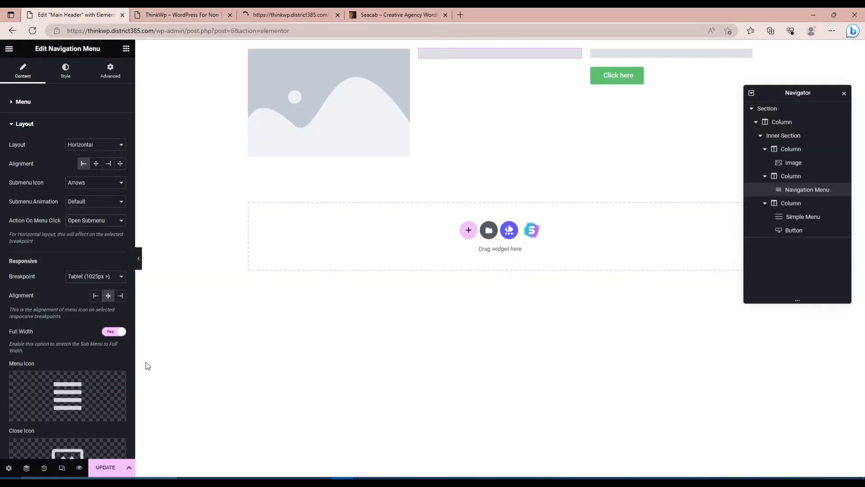
pyautogui.click(107, 466)
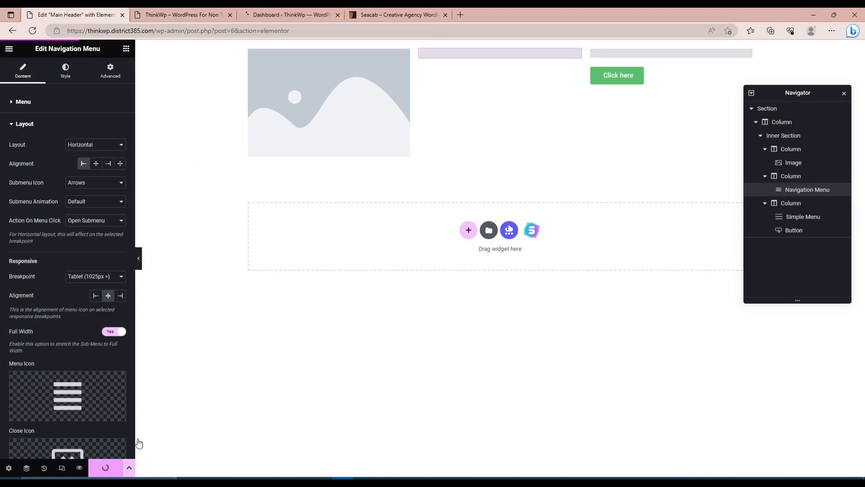
pyautogui.click(179, 16)
pyautogui.press('F5')
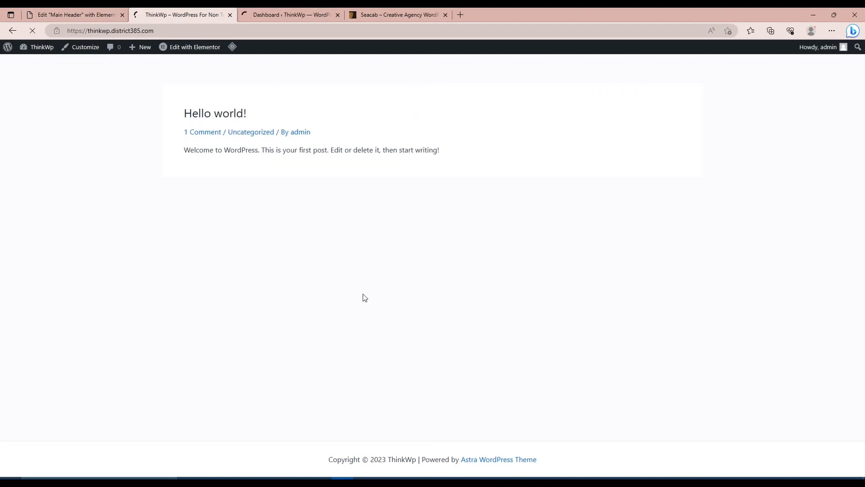
pyautogui.click(282, 15)
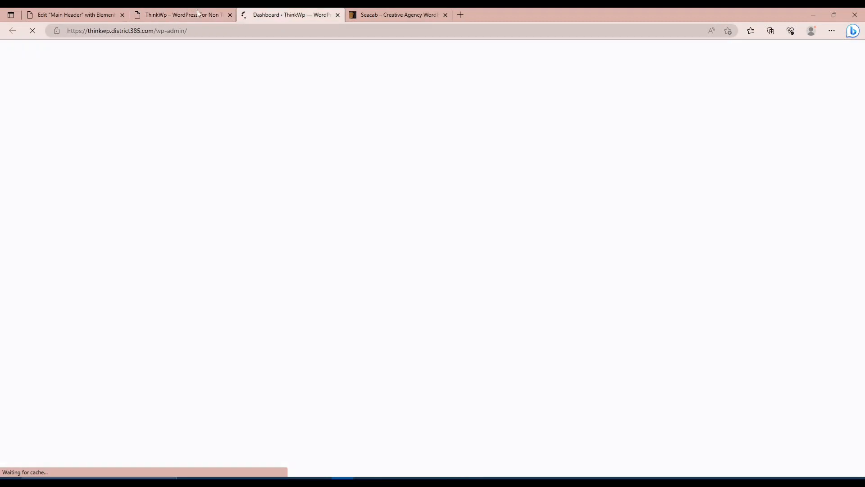
pyautogui.click(180, 17)
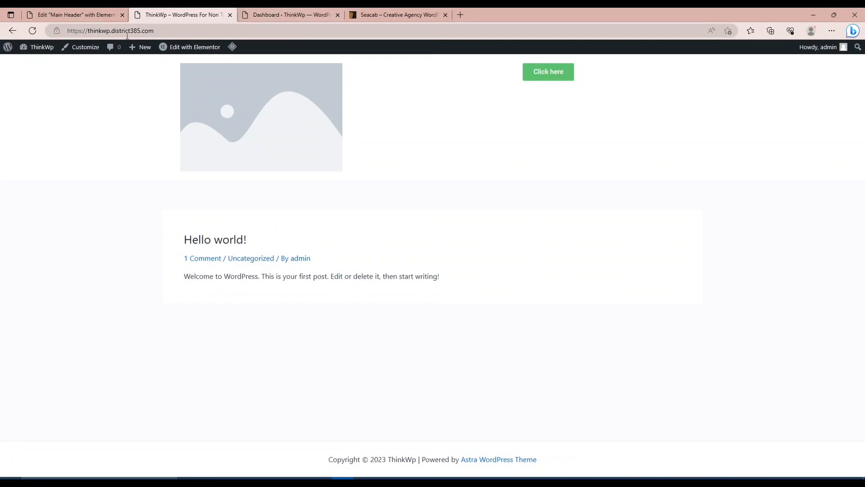
# Create a new WordPress navigation menu named "Primary Menu" from the dashboard.
pyautogui.click(285, 16)
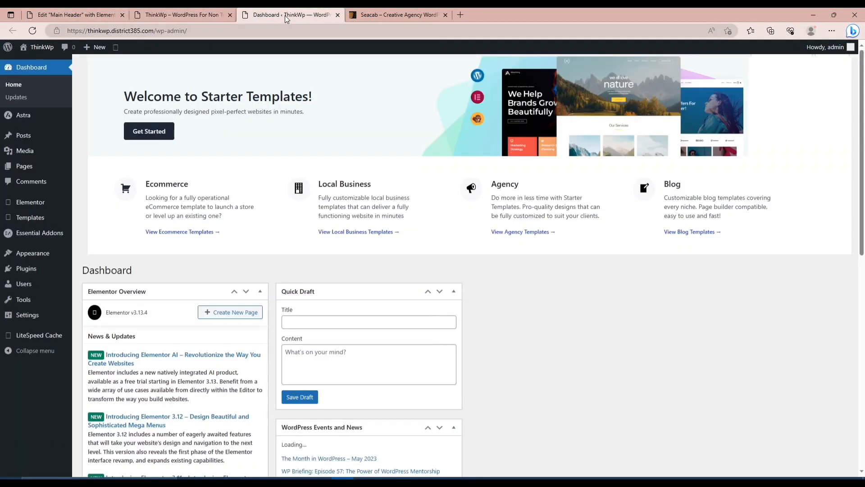
pyautogui.moveTo(32, 257)
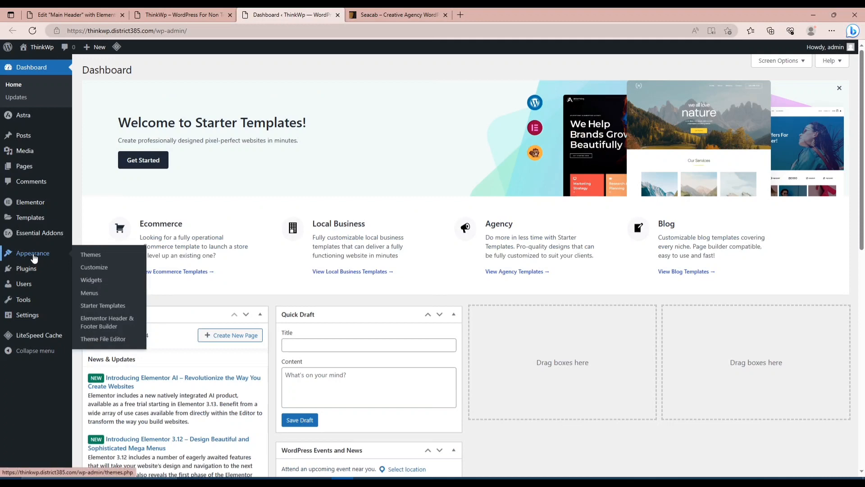
pyautogui.click(91, 299)
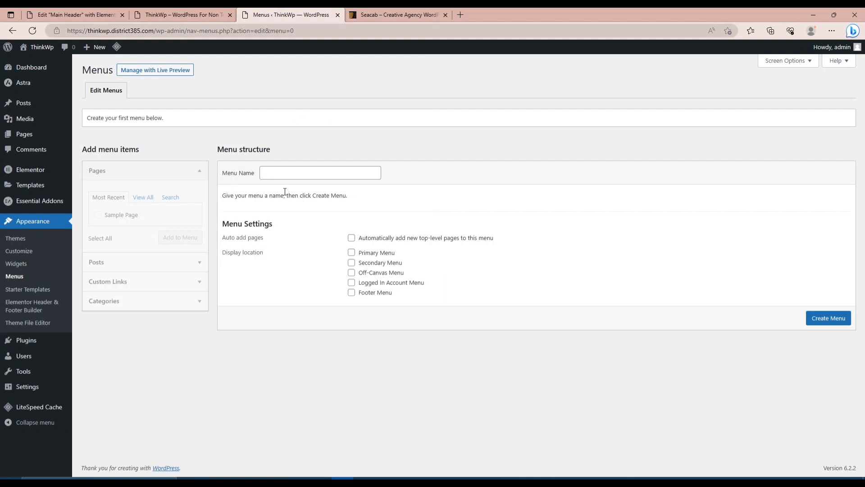
pyautogui.click(277, 172)
pyautogui.write('P')
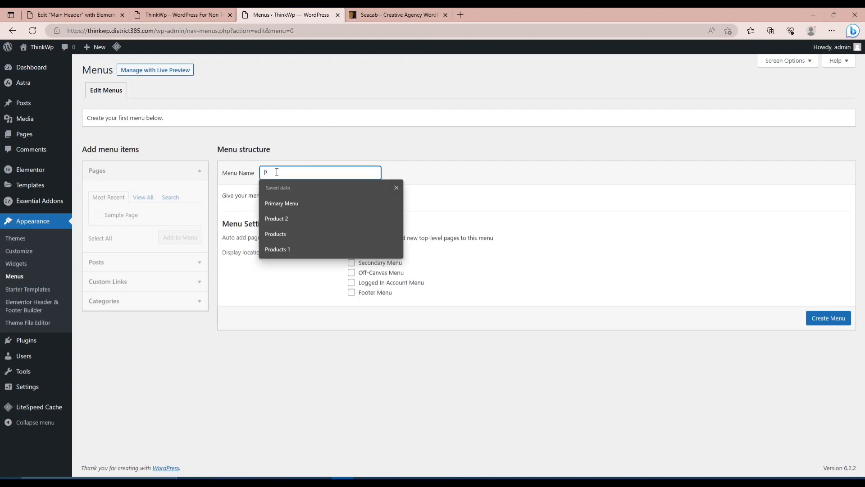
pyautogui.write('rimary')
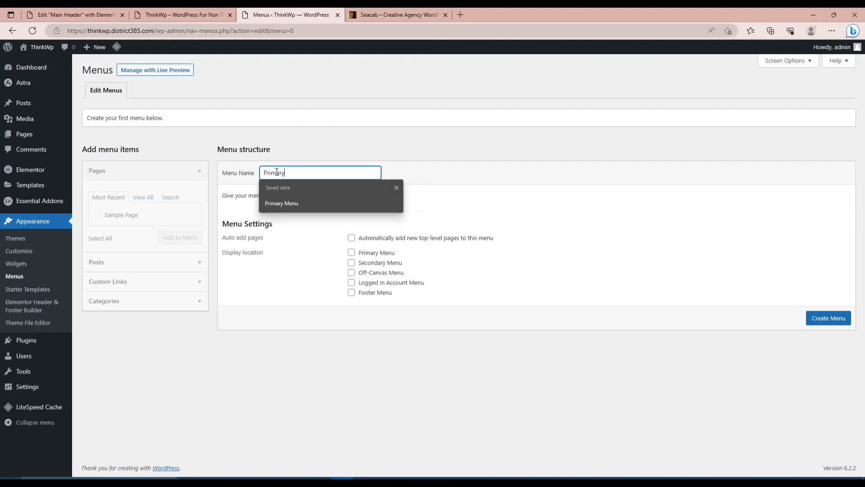
pyautogui.write(' Menu')
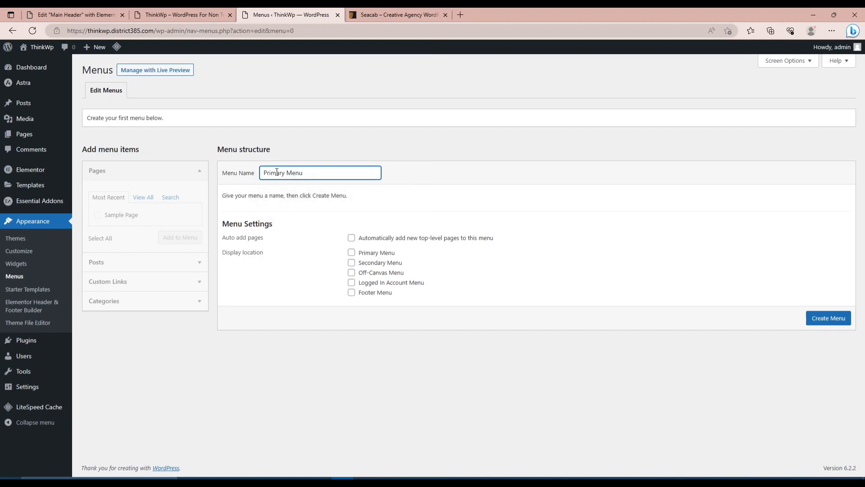
pyautogui.click(631, 371)
pyautogui.click(831, 321)
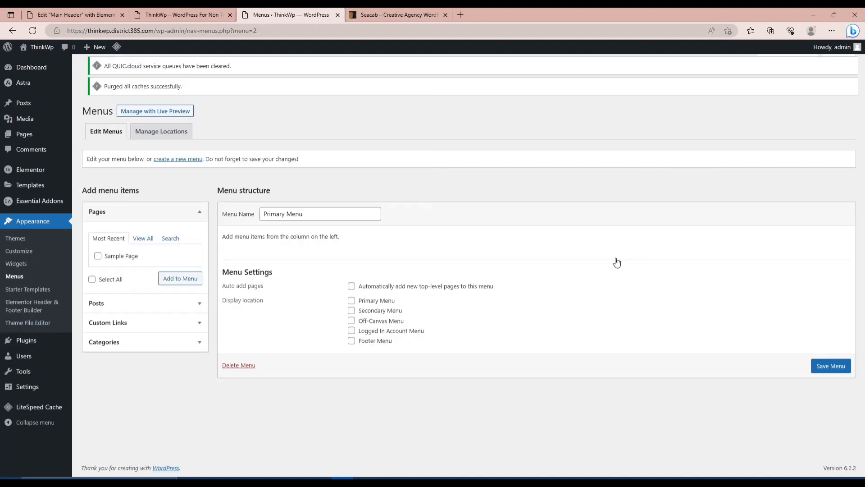
# Add a custom link with the URL # and the link text "Home" to the Primary Menu.
pyautogui.click(140, 251)
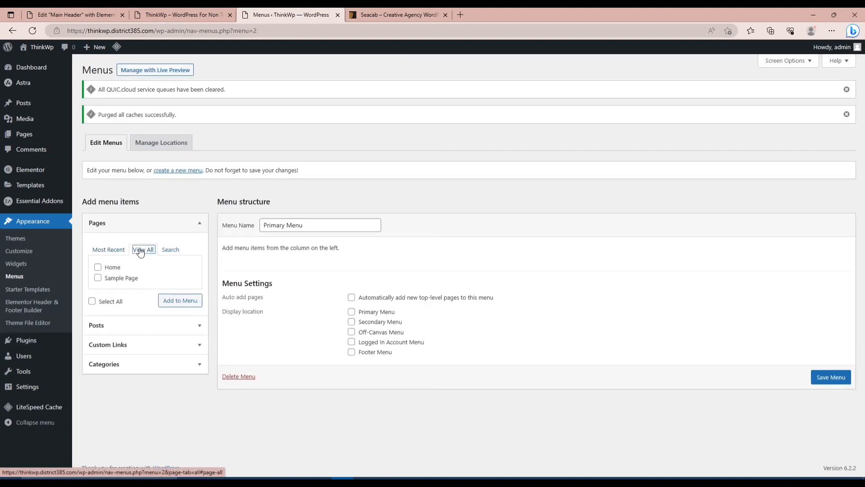
pyautogui.click(198, 346)
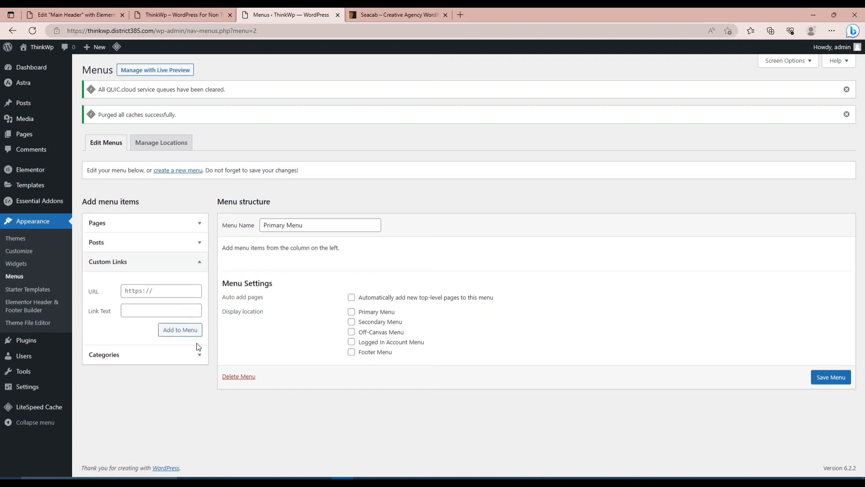
pyautogui.click(153, 289)
pyautogui.write('#')
pyautogui.click(137, 313)
pyautogui.click(171, 329)
# Add a custom link with the URL # and the link text "About" to the Primary Menu.
pyautogui.click(137, 292)
pyautogui.write('#')
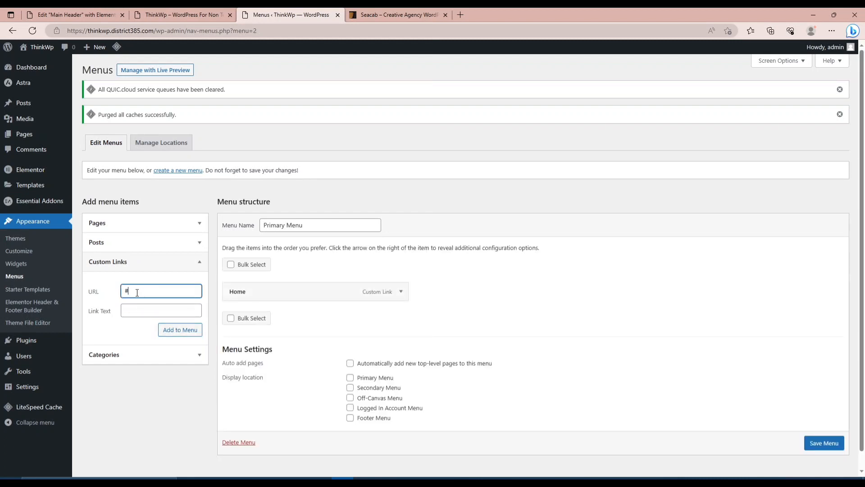
pyautogui.click(137, 305)
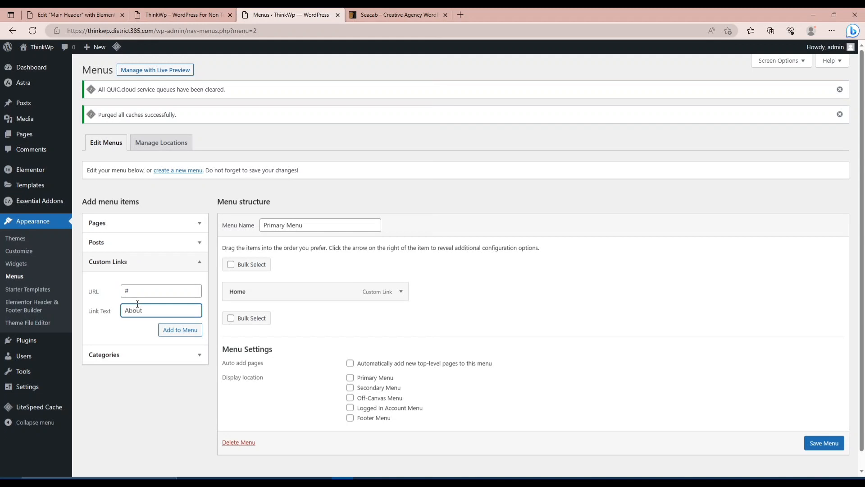
pyautogui.click(167, 327)
# Add a custom link with the URL # and the link text "Services" to the Primary Menu.
pyautogui.click(131, 290)
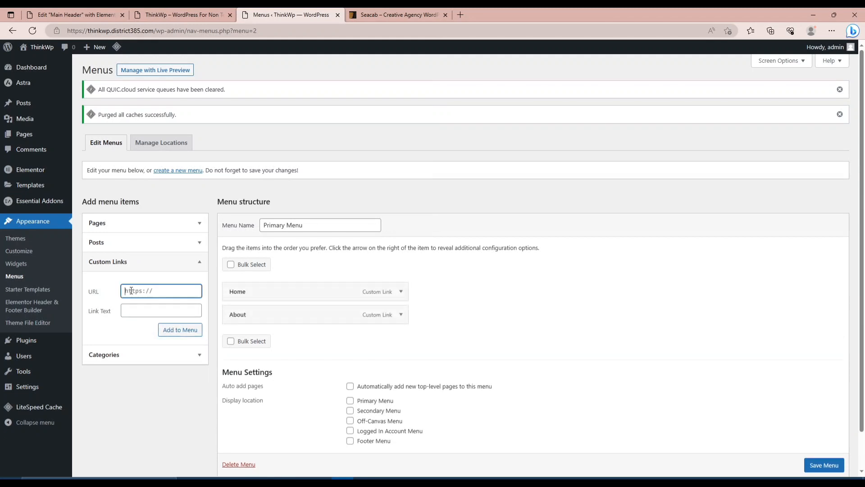
pyautogui.write('#')
pyautogui.click(131, 311)
pyautogui.write('Ser')
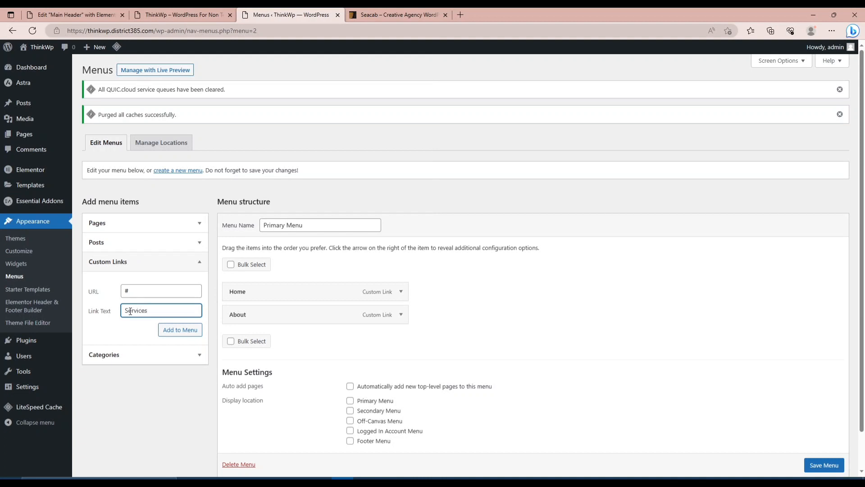
pyautogui.write('vices')
pyautogui.click(167, 331)
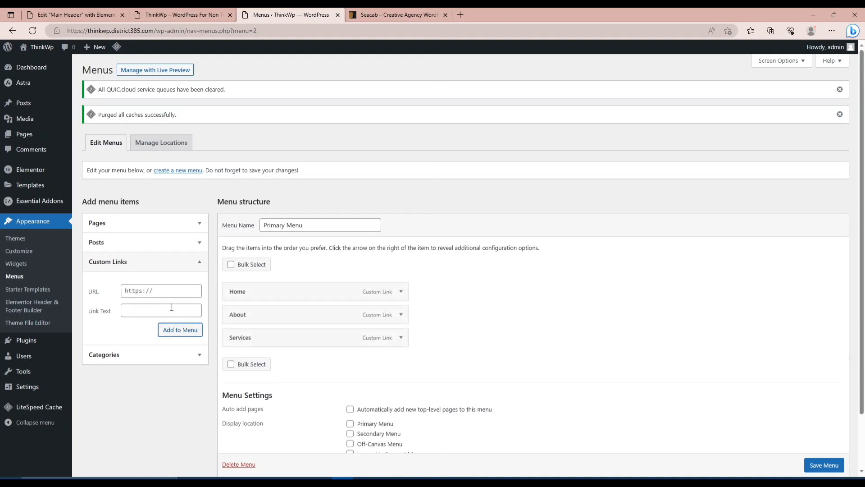
# Add a custom link with the URL # and the link text "Contact" to the Primary Menu, and save the menu.
pyautogui.click(151, 291)
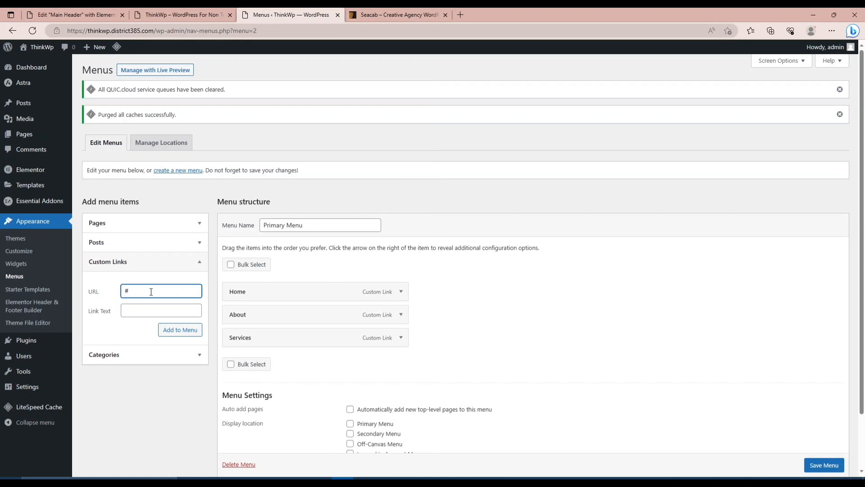
pyautogui.click(140, 311)
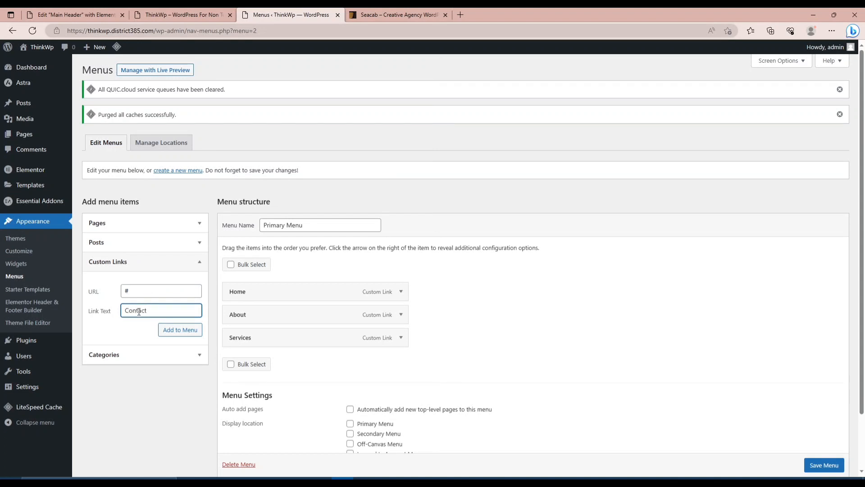
pyautogui.click(180, 329)
pyautogui.scroll(-2, 534, 369)
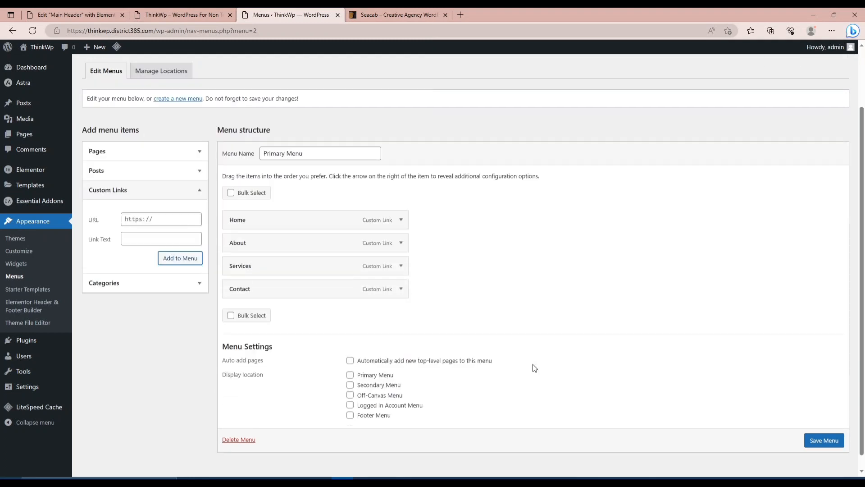
pyautogui.scroll(-1, 534, 368)
pyautogui.click(825, 426)
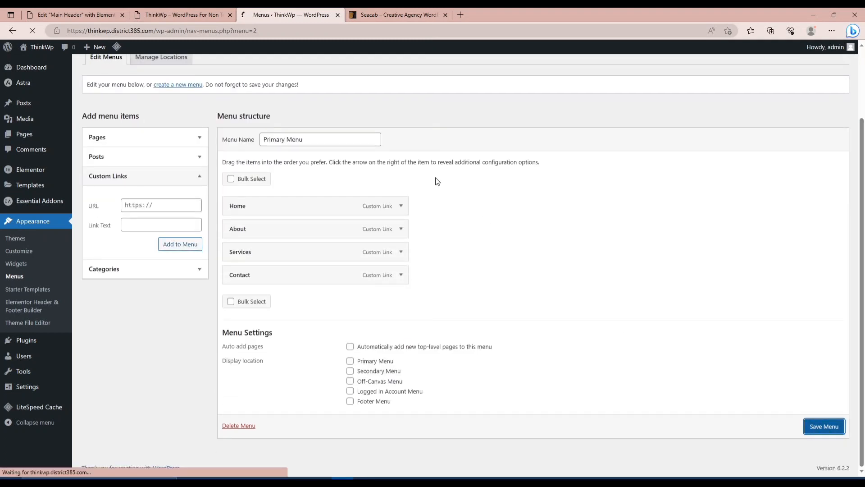
# Reload the Main Header in the Elementor editor and check the saved Primary Menu in the dashboard.
pyautogui.click(58, 13)
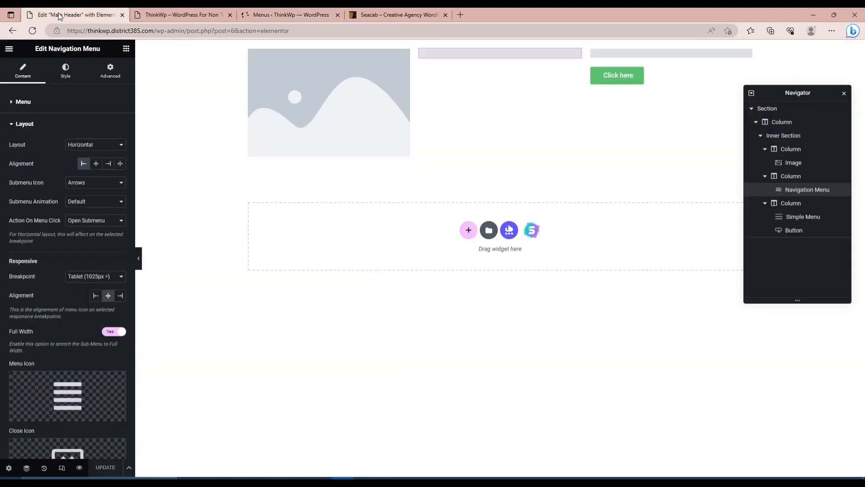
pyautogui.click(36, 31)
pyautogui.click(291, 13)
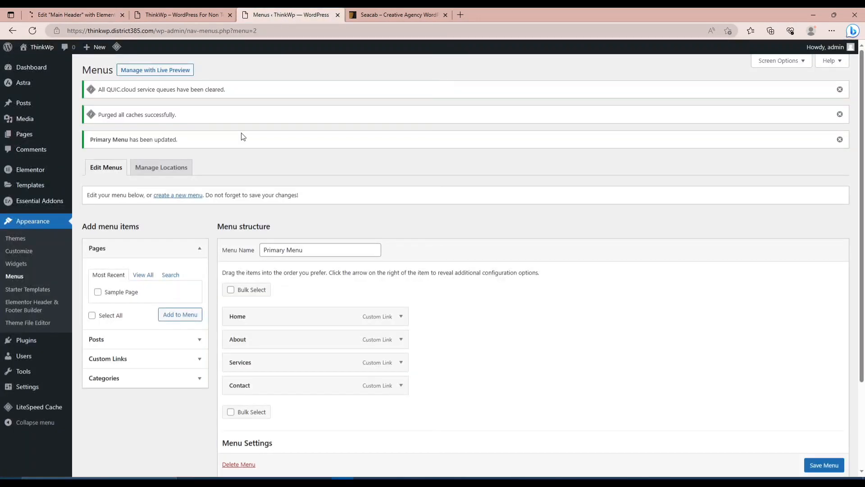
pyautogui.click(87, 16)
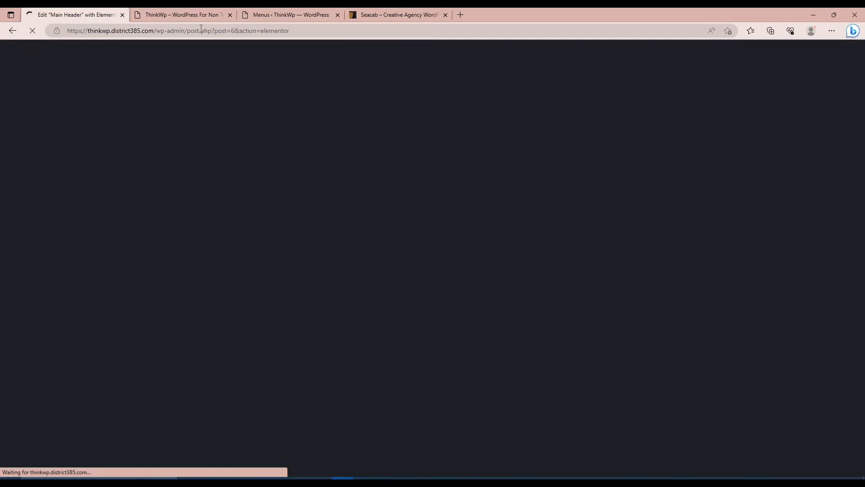
# Compare the live site's header with the Seacab demo header and review the Primary Menu's items.
pyautogui.click(179, 17)
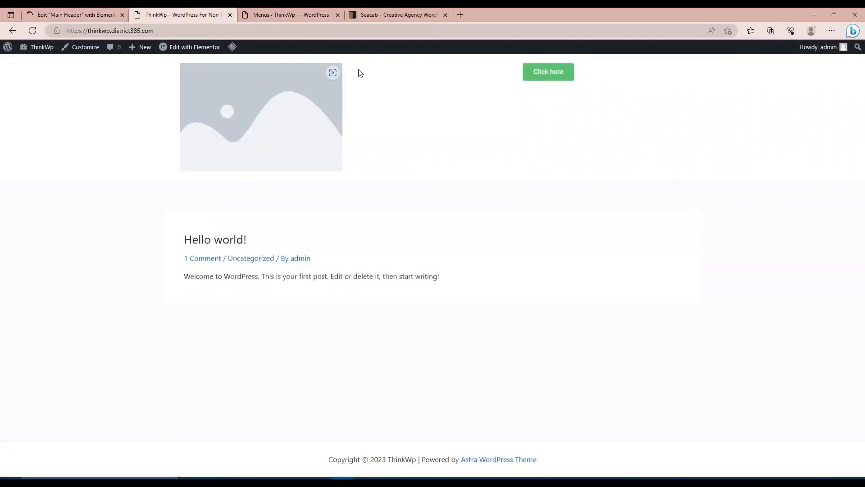
pyautogui.click(391, 15)
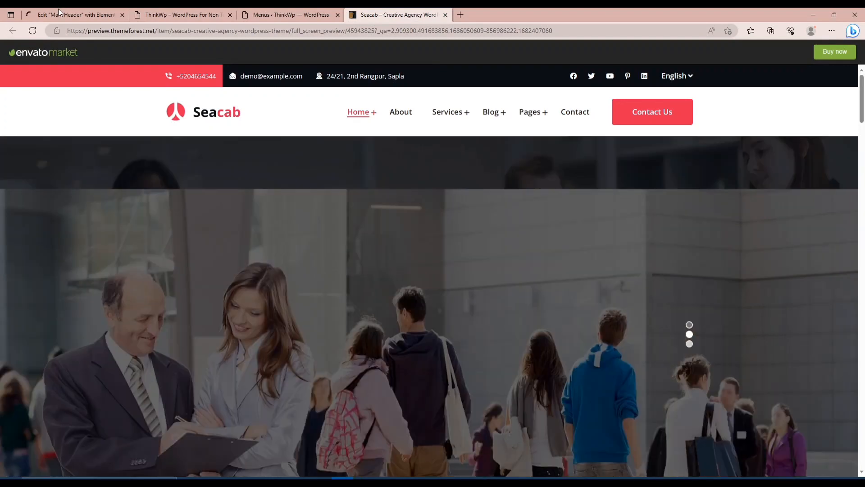
pyautogui.click(58, 15)
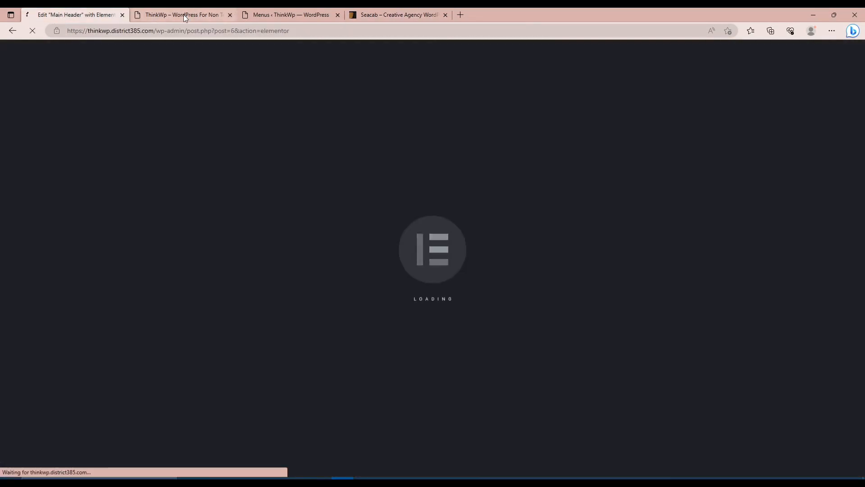
pyautogui.click(293, 14)
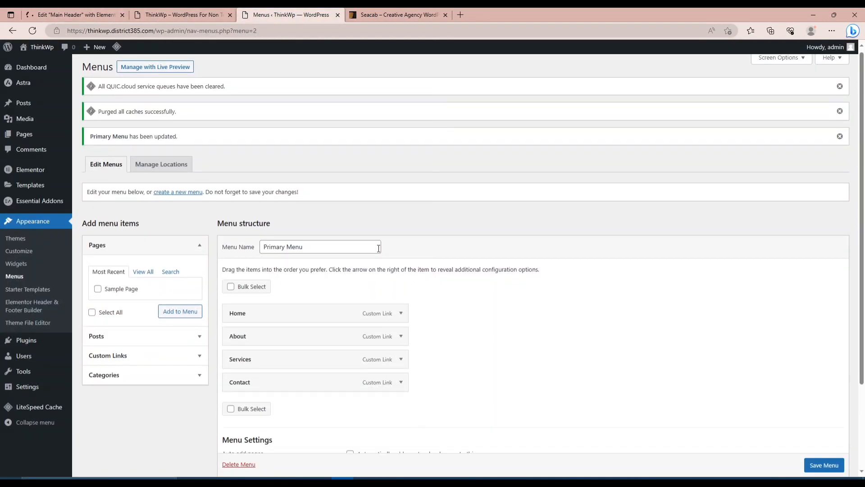
pyautogui.scroll(-3, 379, 249)
pyautogui.scroll(3, 379, 249)
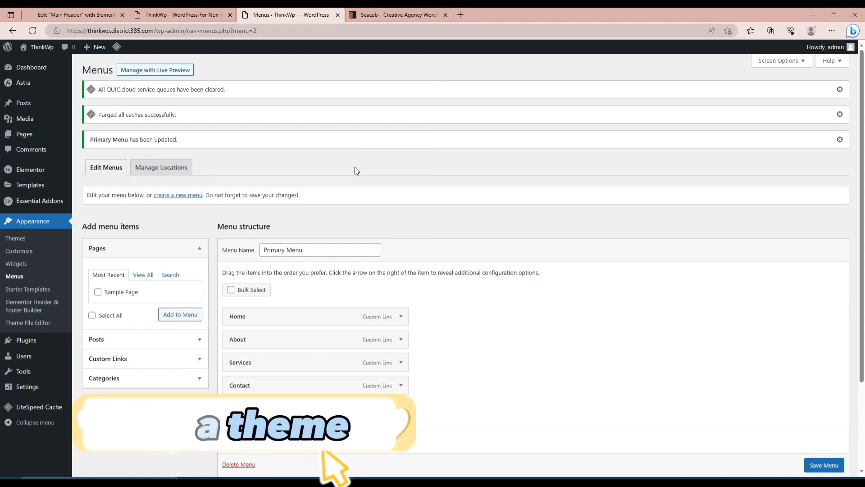
pyautogui.scroll(-2, 355, 169)
pyautogui.scroll(2, 355, 169)
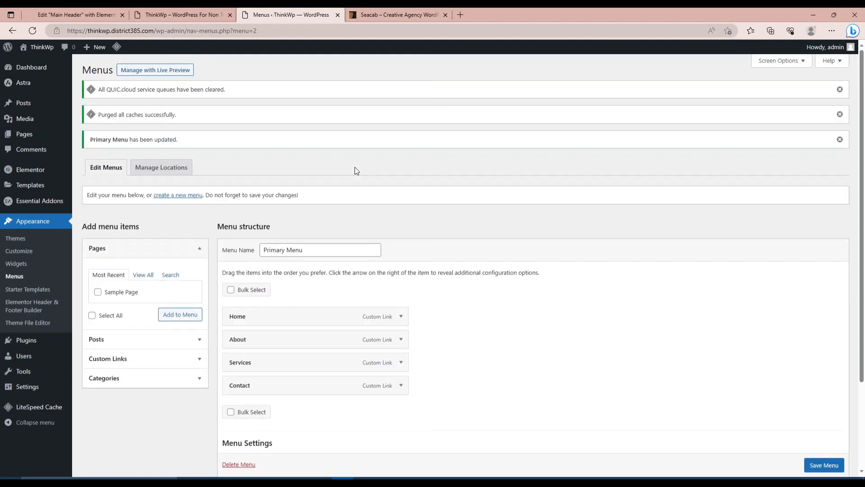
pyautogui.scroll(-2, 355, 170)
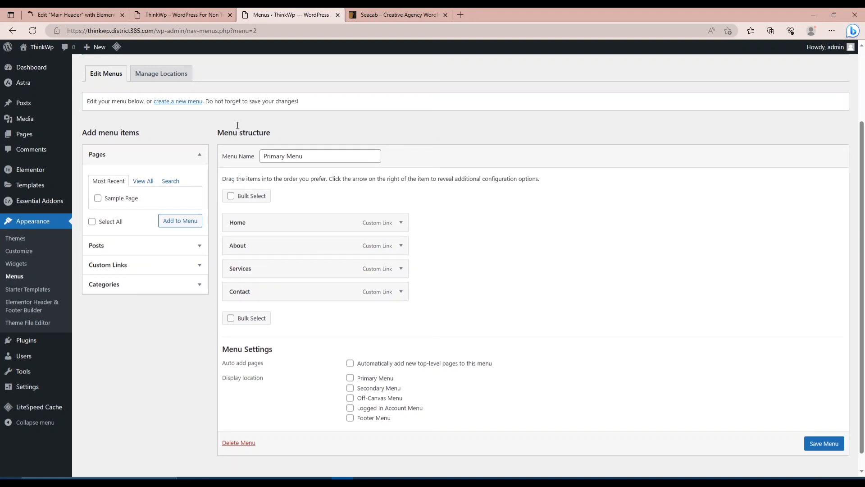
pyautogui.scroll(3, 291, 120)
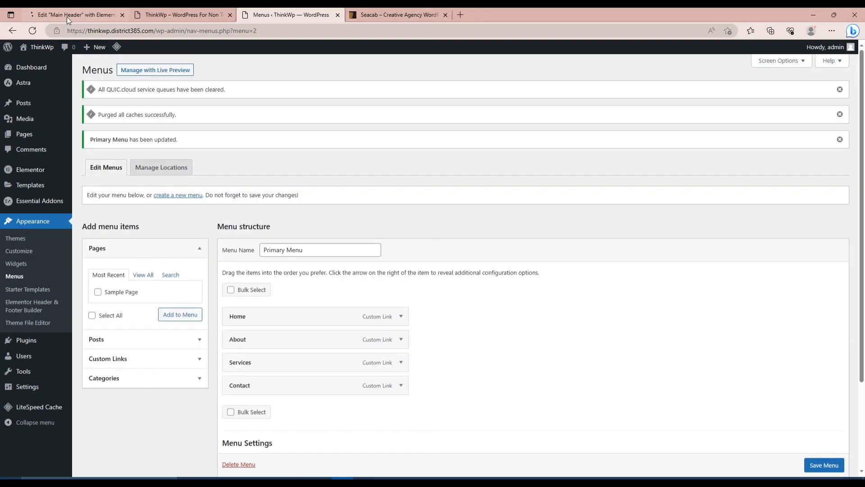
# Upload logos-png-6 from the THINKWP folder as the Main Header's logo image and narrow the logo column to about 16% width.
pyautogui.click(66, 17)
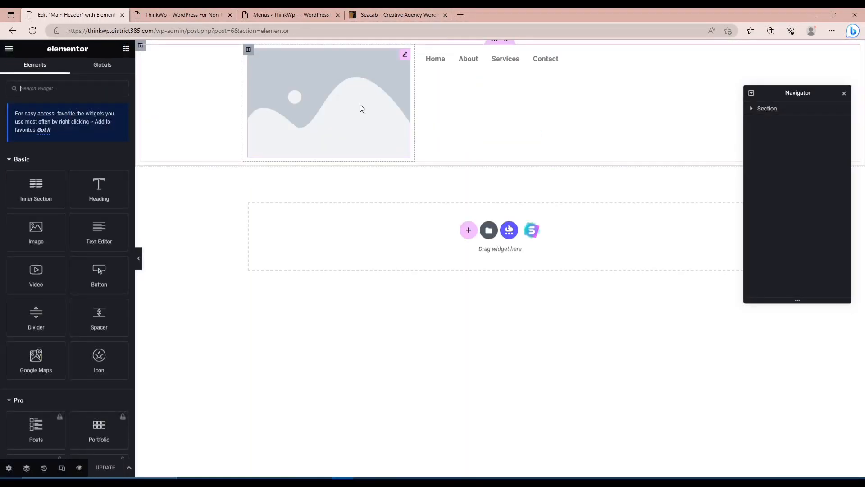
pyautogui.click(405, 56)
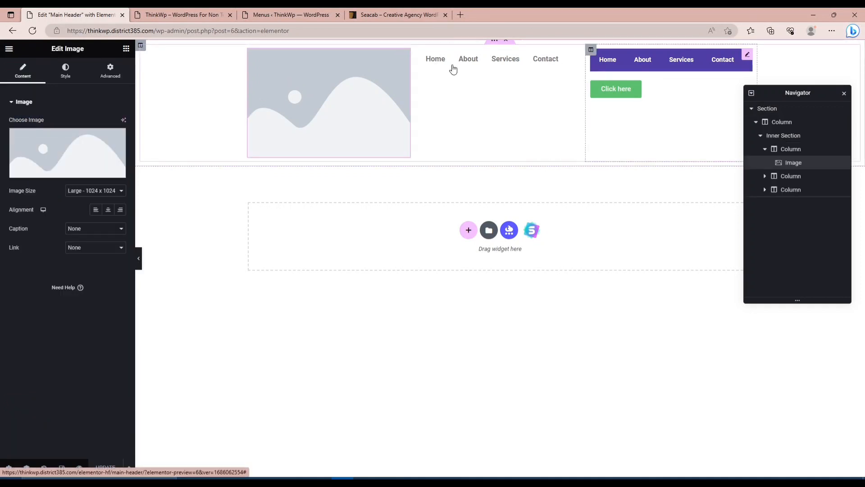
pyautogui.click(64, 174)
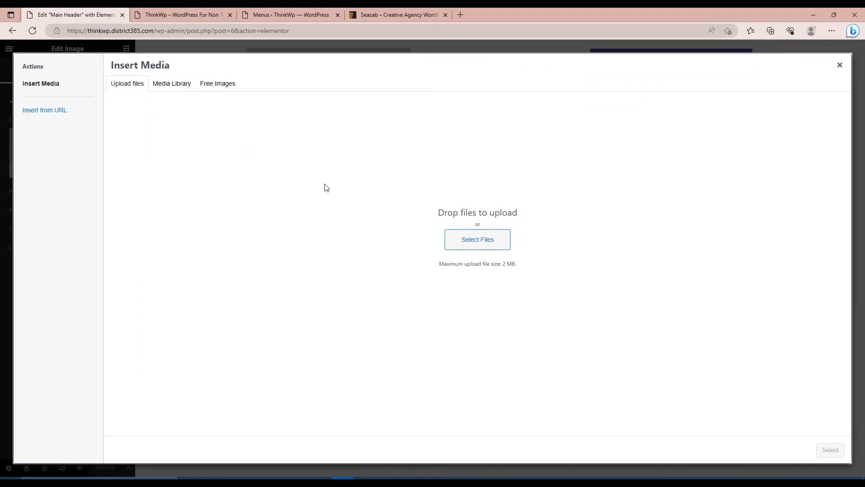
pyautogui.click(465, 246)
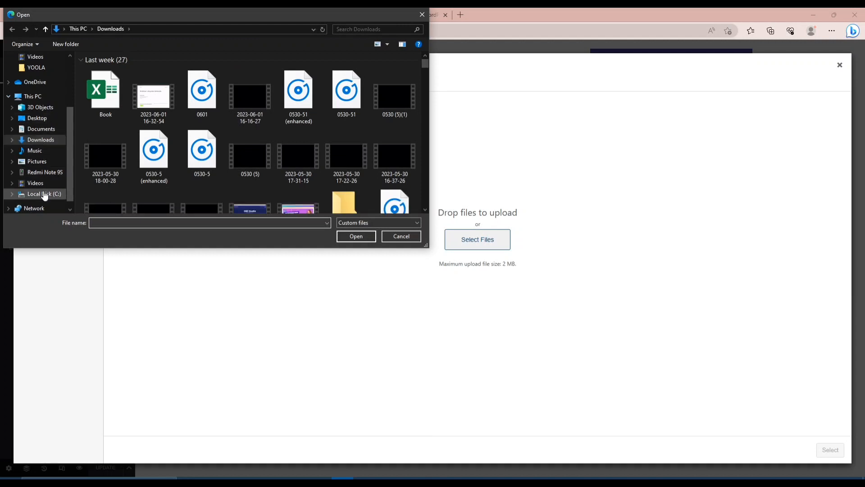
pyautogui.scroll(3, 28, 126)
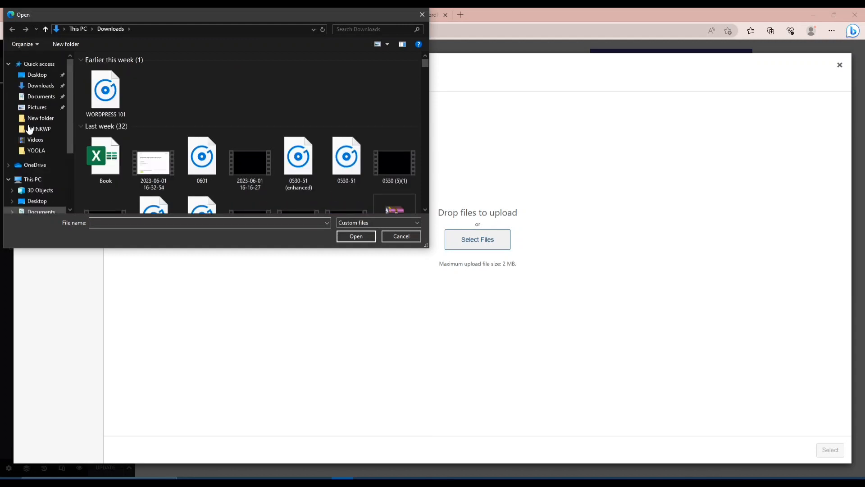
pyautogui.click(39, 129)
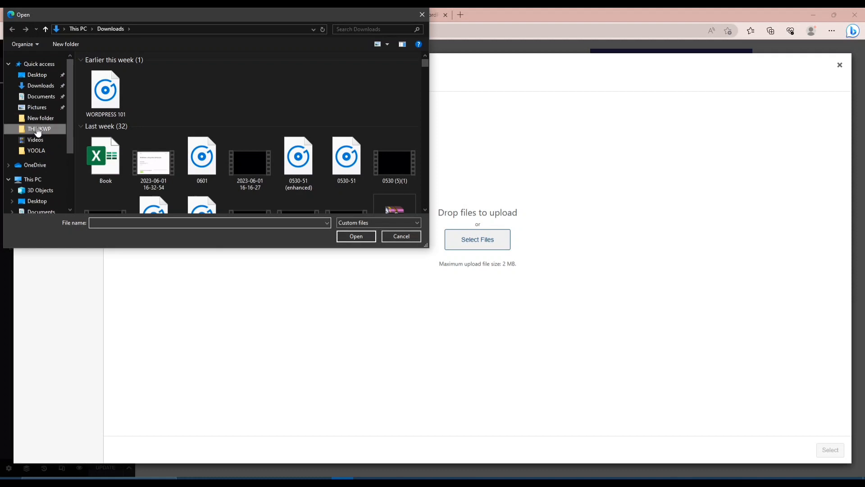
pyautogui.click(107, 82)
pyautogui.doubleClick(107, 82)
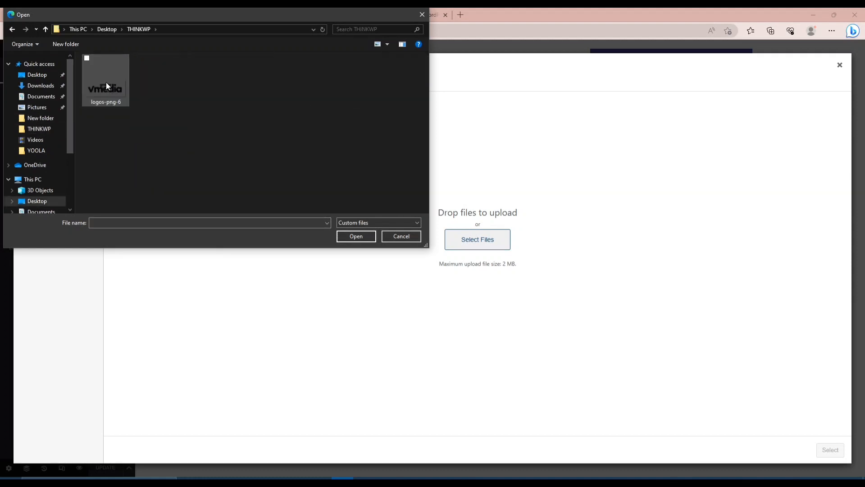
pyautogui.doubleClick(119, 88)
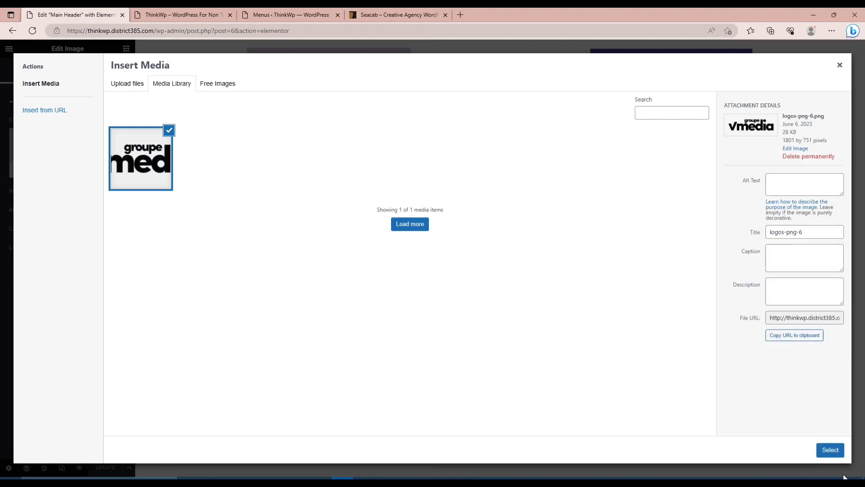
pyautogui.click(830, 450)
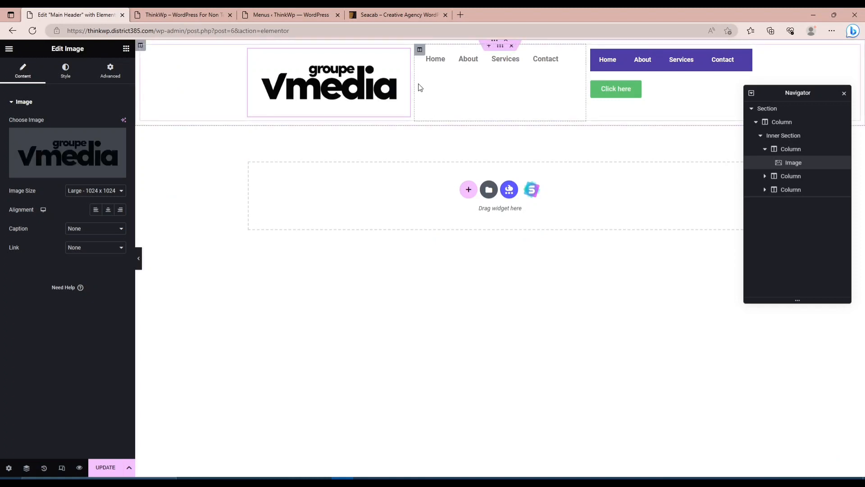
pyautogui.moveTo(411, 83); pyautogui.dragTo(328, 79)
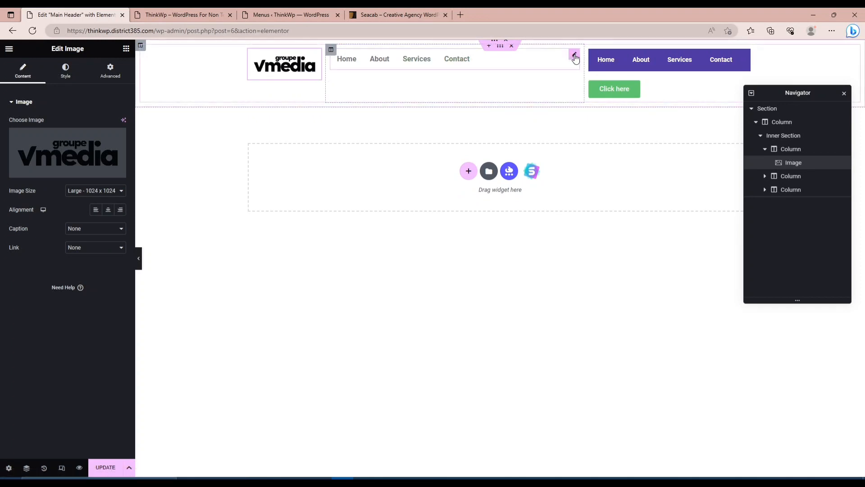
# Delete the Navigation Menu widget from the header's middle column and move the Simple Menu widget into it.
pyautogui.click(574, 55)
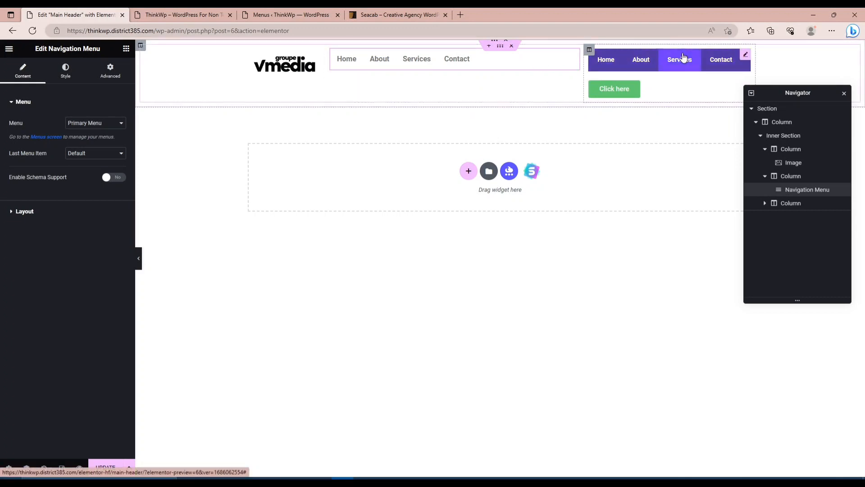
pyautogui.click(746, 55)
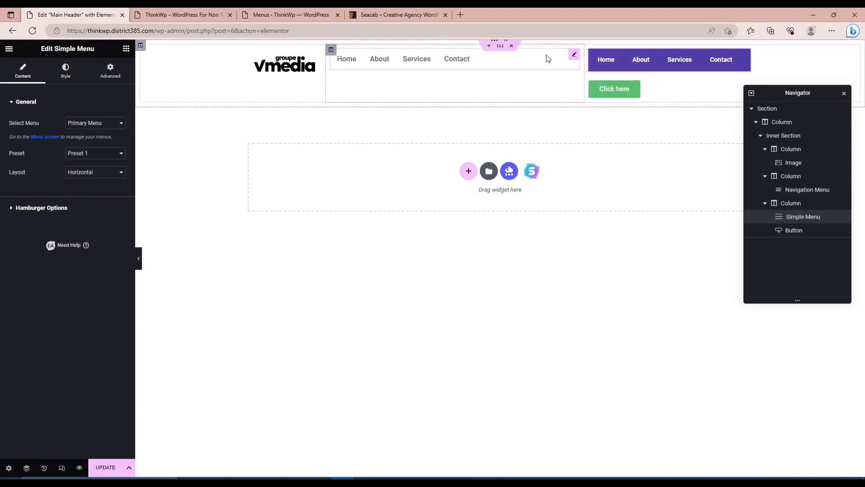
pyautogui.rightClick(575, 56)
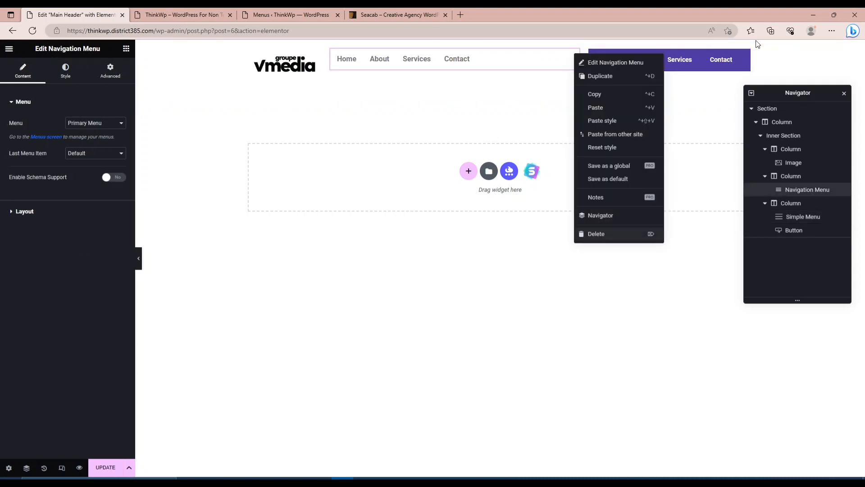
pyautogui.press('Delete')
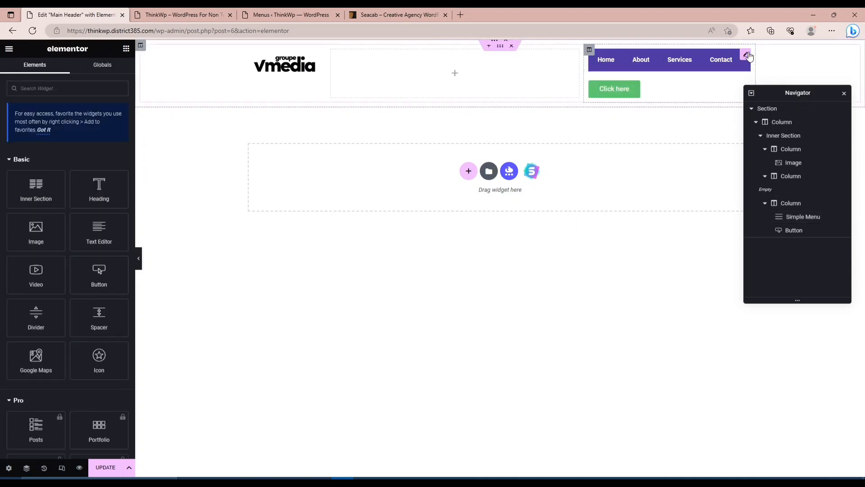
pyautogui.moveTo(599, 61); pyautogui.dragTo(471, 68)
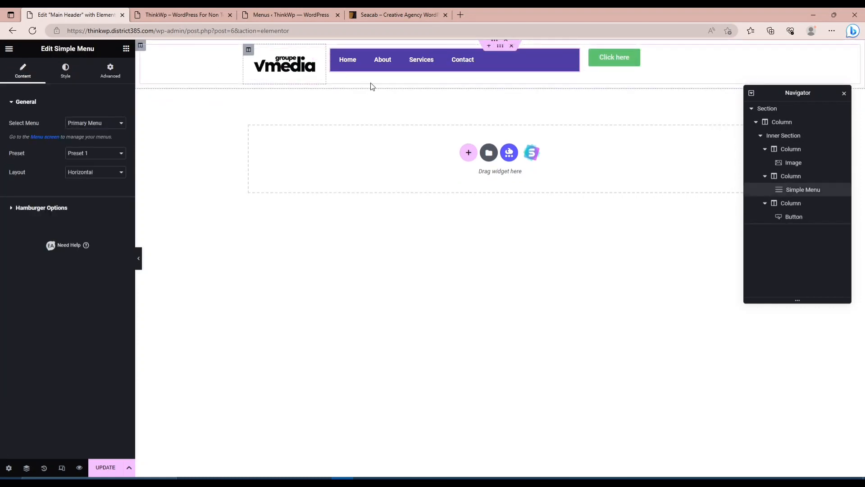
# Set the vertical alignment of the logo, menu and button columns to Middle.
pyautogui.click(248, 50)
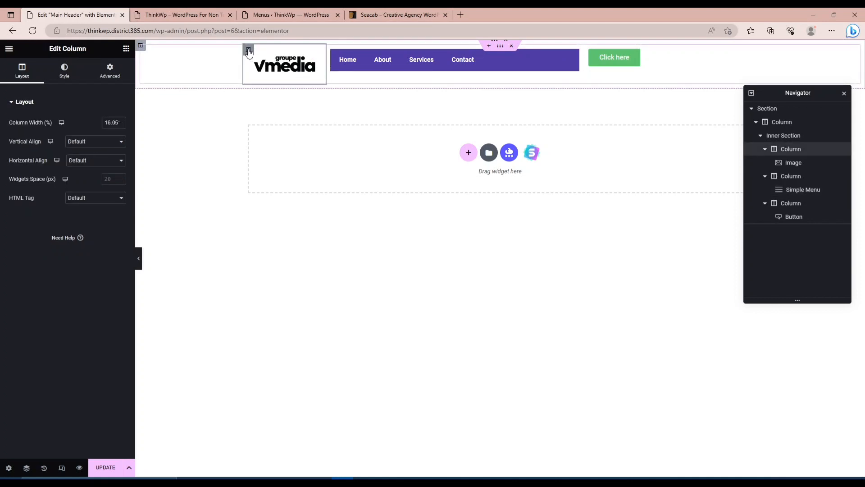
pyautogui.click(84, 144)
pyautogui.click(82, 166)
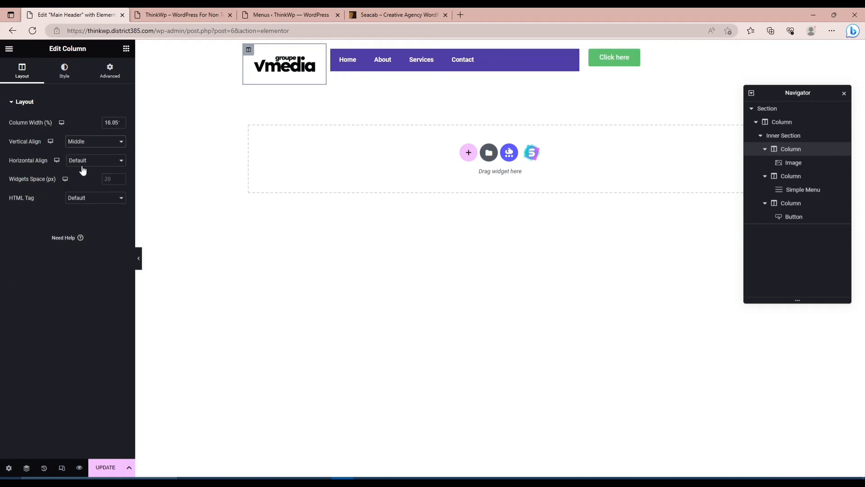
pyautogui.click(332, 50)
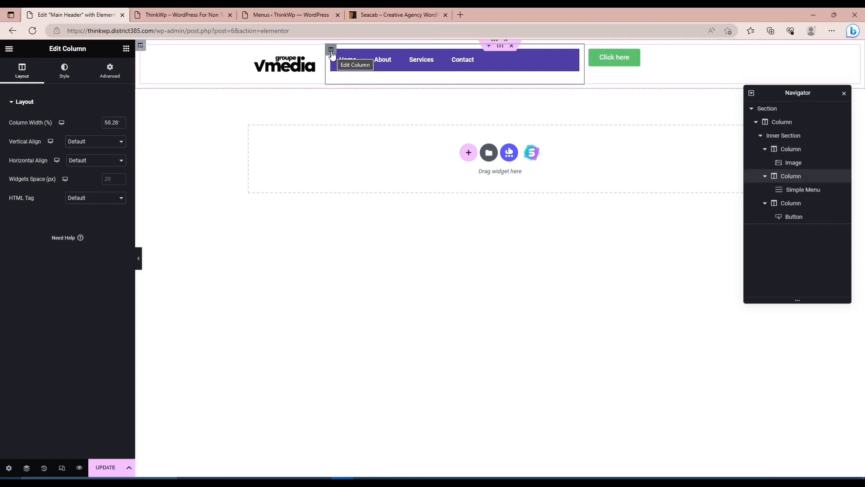
pyautogui.click(76, 143)
pyautogui.click(77, 167)
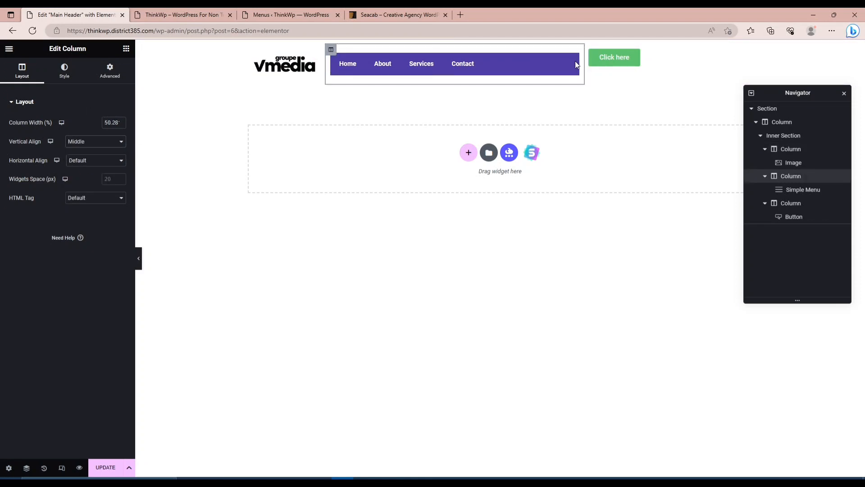
pyautogui.click(590, 51)
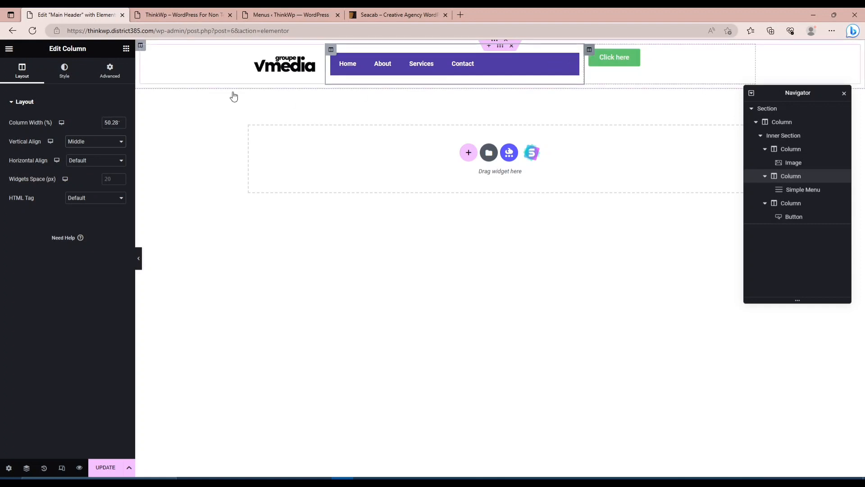
pyautogui.click(83, 143)
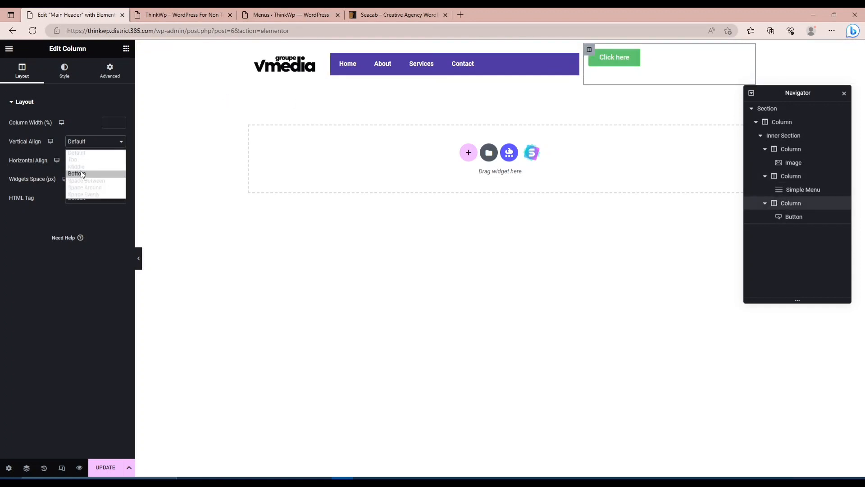
pyautogui.click(81, 166)
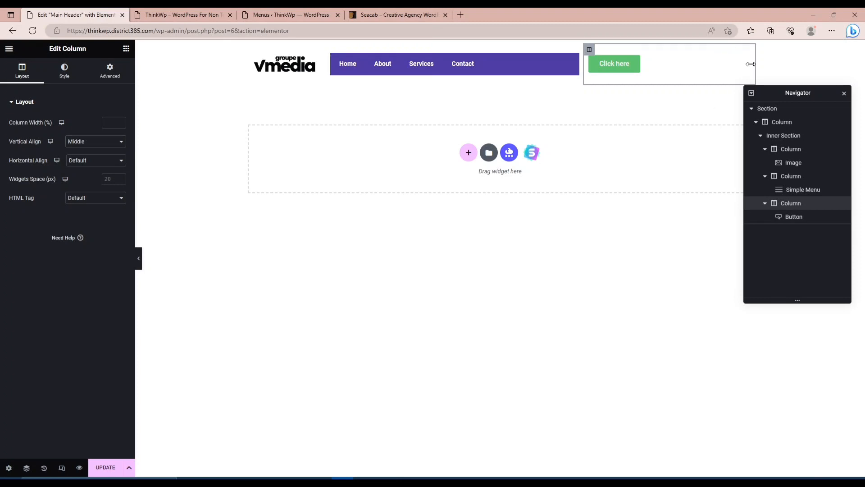
# Widen the menu column towards the button column and centre the "Click here" button in its column.
pyautogui.click(631, 74)
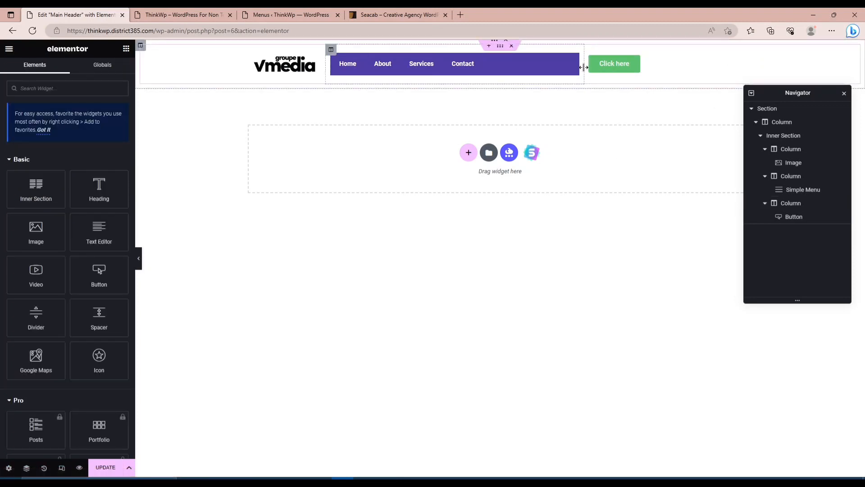
pyautogui.moveTo(584, 67); pyautogui.dragTo(635, 65)
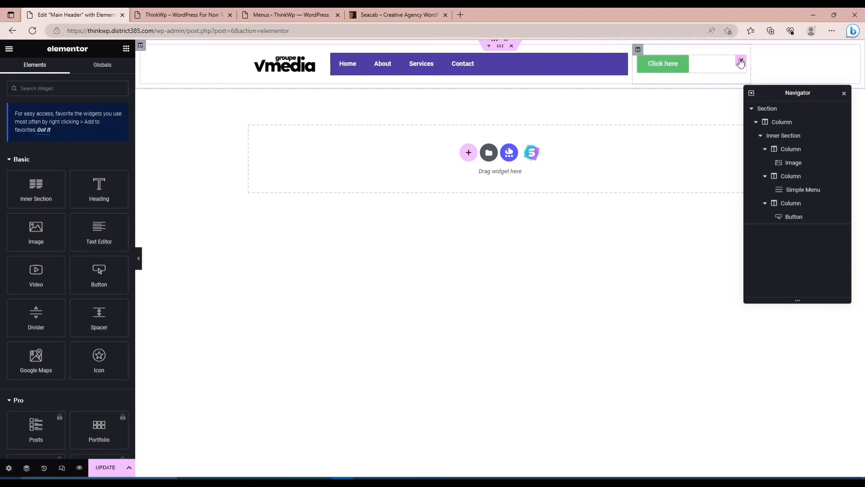
pyautogui.click(743, 63)
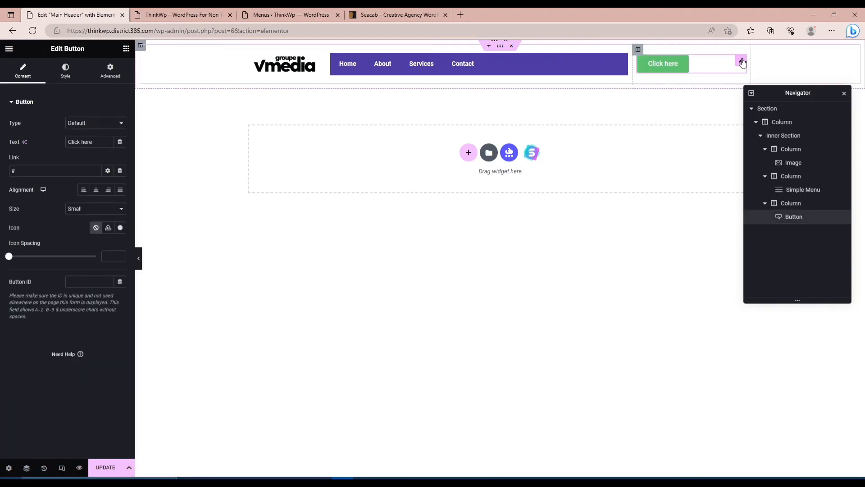
pyautogui.click(95, 190)
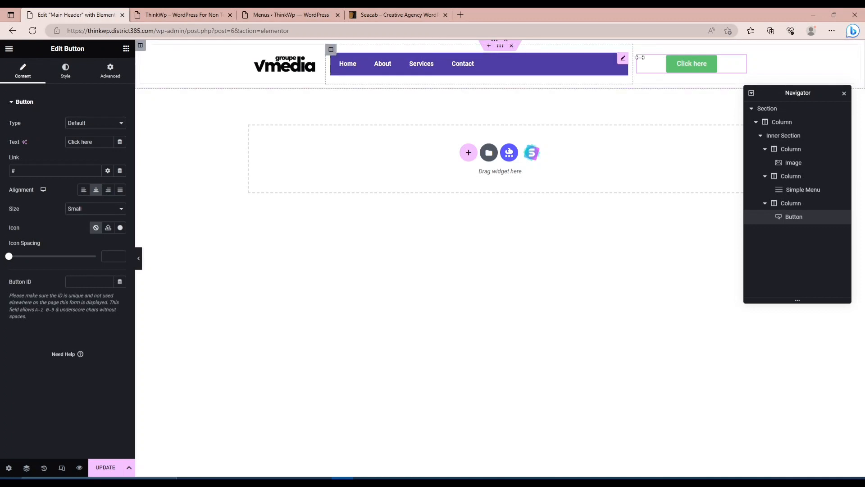
# Centre the Simple Menu's top-level items and update the Main Header.
pyautogui.click(623, 64)
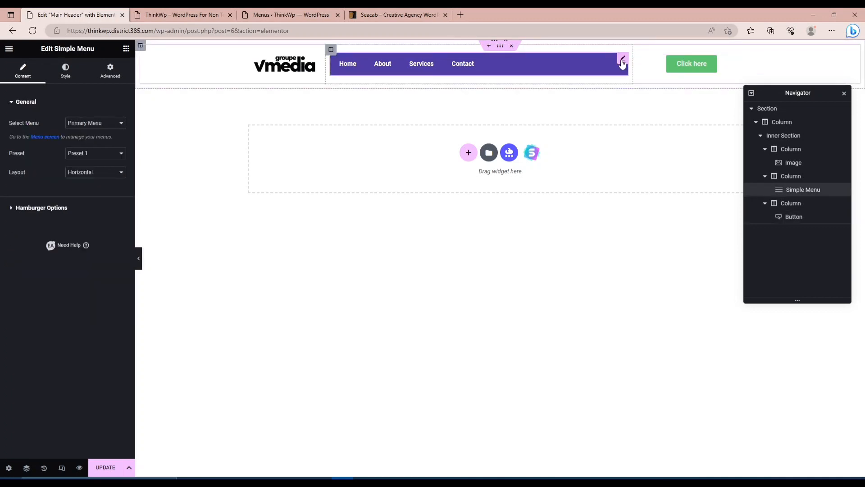
pyautogui.click(66, 70)
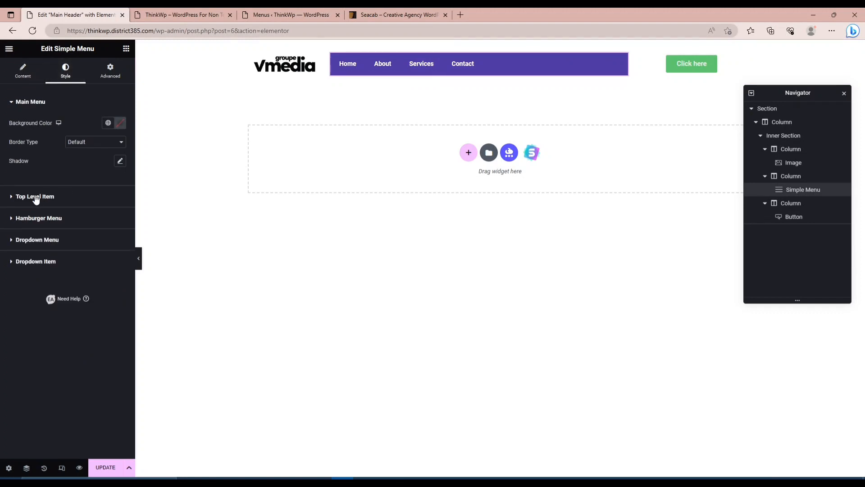
pyautogui.click(11, 198)
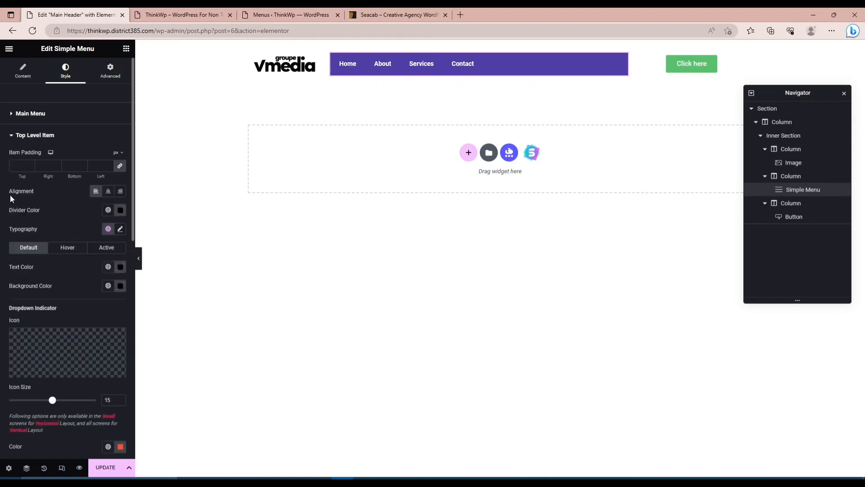
pyautogui.click(108, 192)
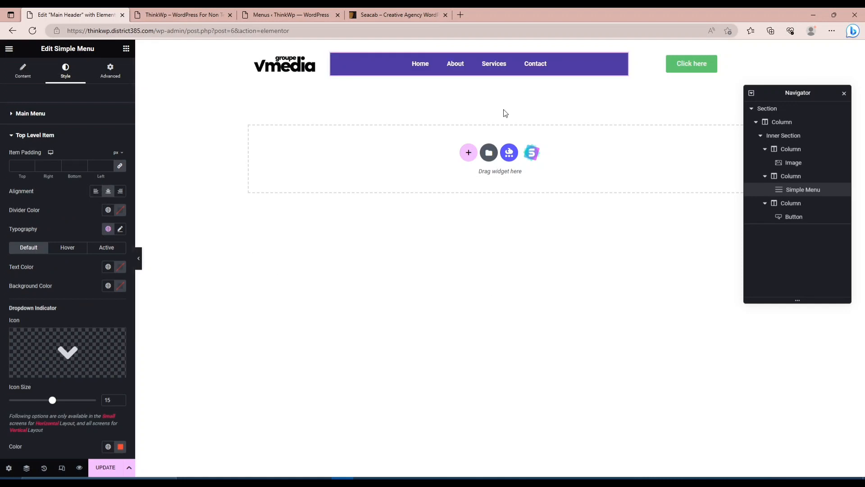
pyautogui.click(106, 467)
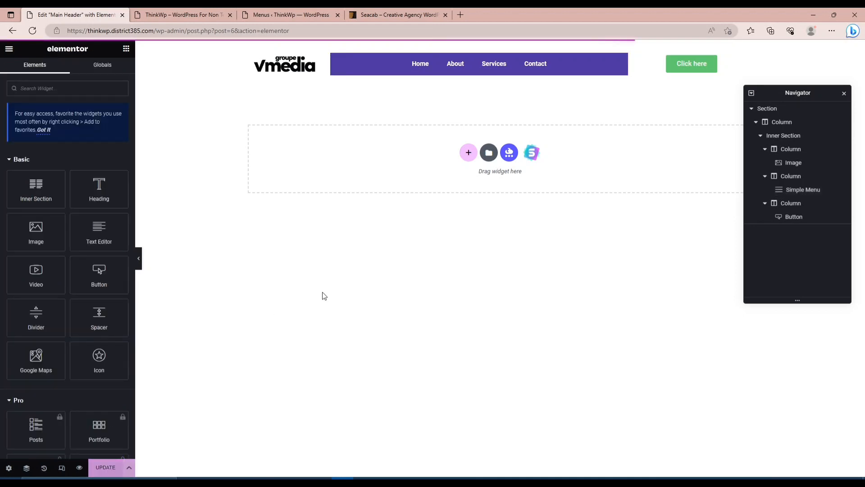
# Reload the live ThinkWp site to check the updated header, and return to the Main Header editor.
pyautogui.click(178, 16)
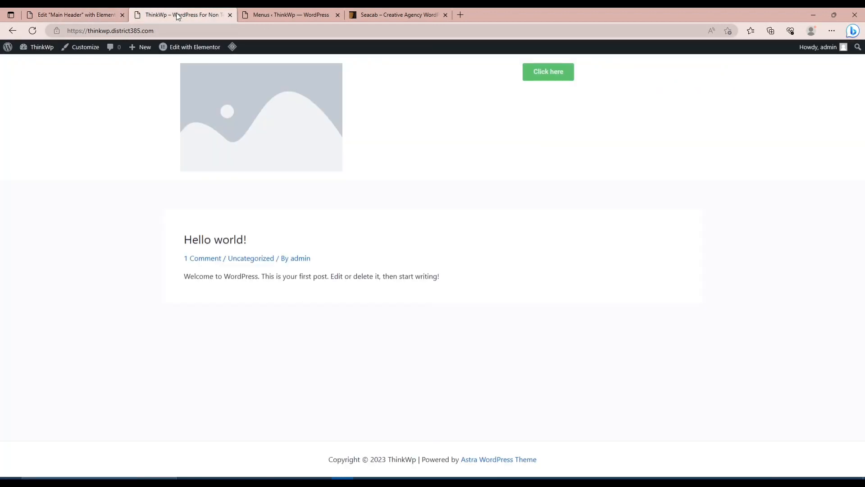
pyautogui.press('F5')
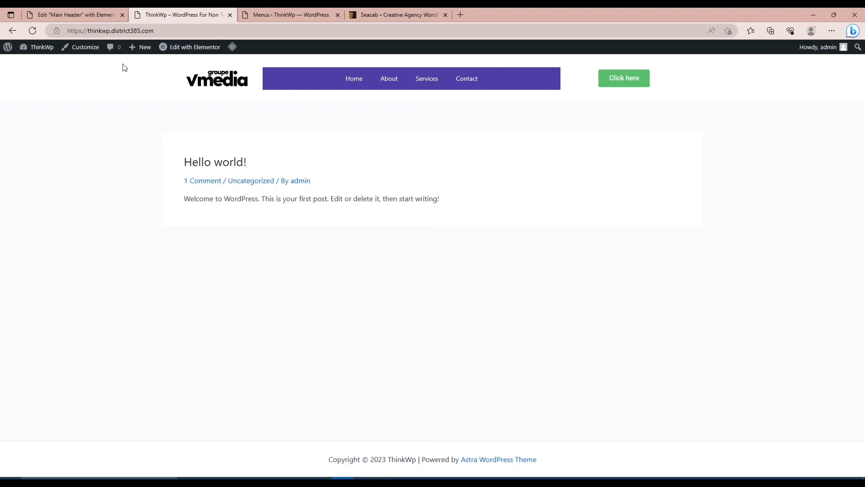
pyautogui.click(91, 15)
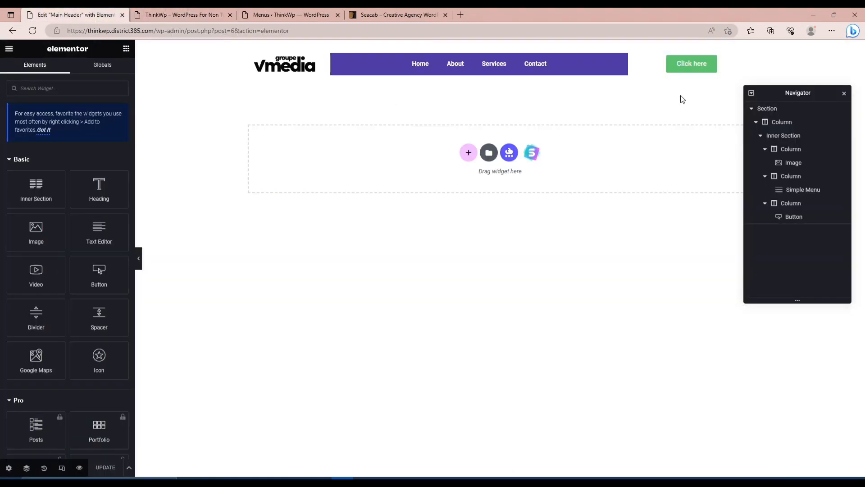
# Change the header button's background colour to black.
pyautogui.moveTo(717, 64)
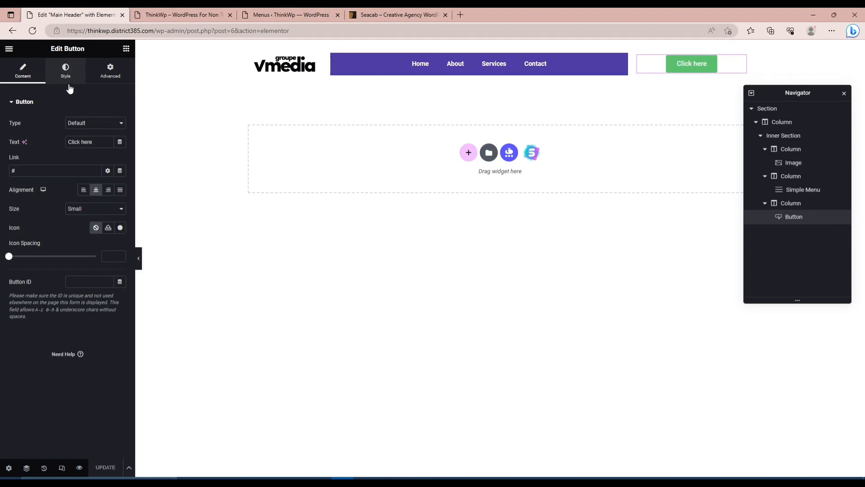
pyautogui.click(69, 84)
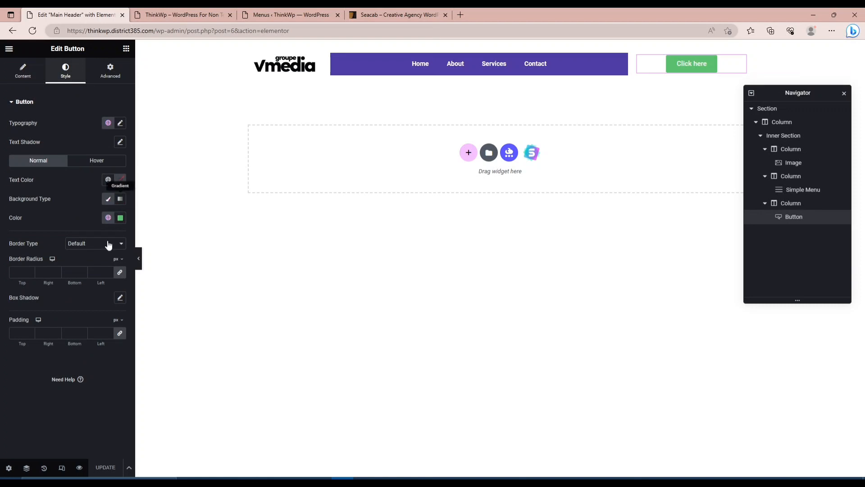
pyautogui.click(120, 221)
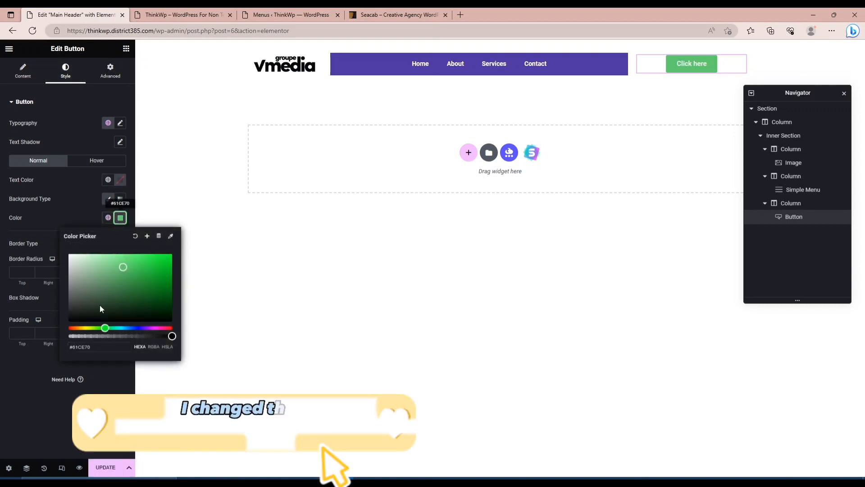
pyautogui.moveTo(100, 303); pyautogui.dragTo(61, 336)
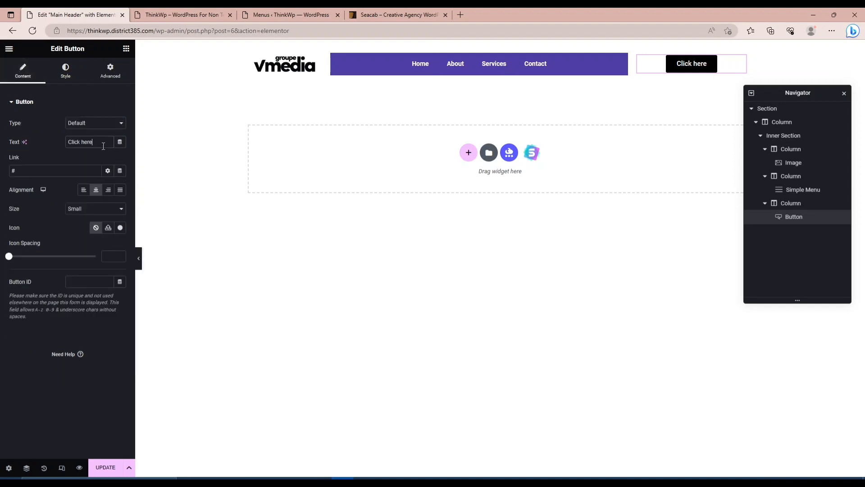
# Change the header button's text to "Sign Up" and update the Main Header.
pyautogui.hotkey('ctrl', 'a')
pyautogui.write('RE')
pyautogui.press('BackSpace')
pyautogui.press('BackSpace')
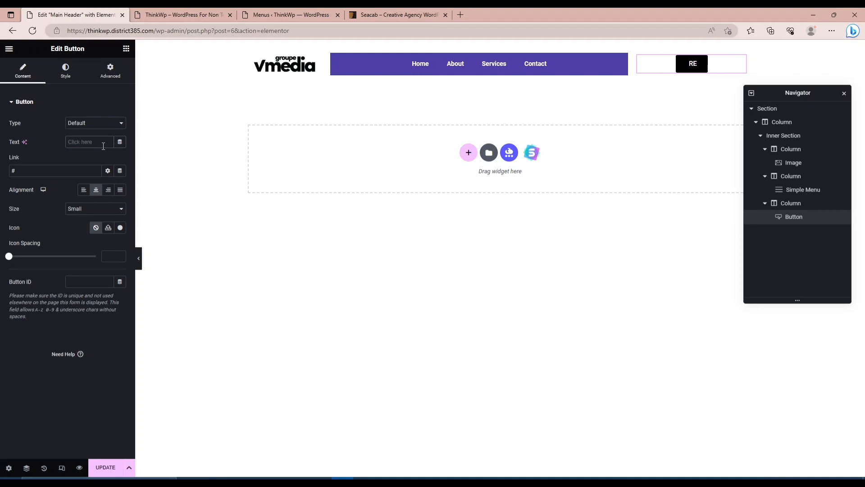
pyautogui.write('Sign Up')
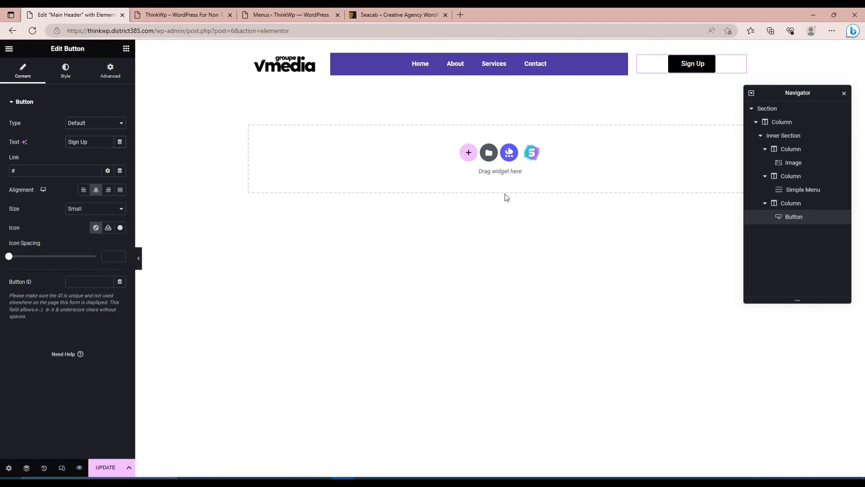
pyautogui.click(600, 93)
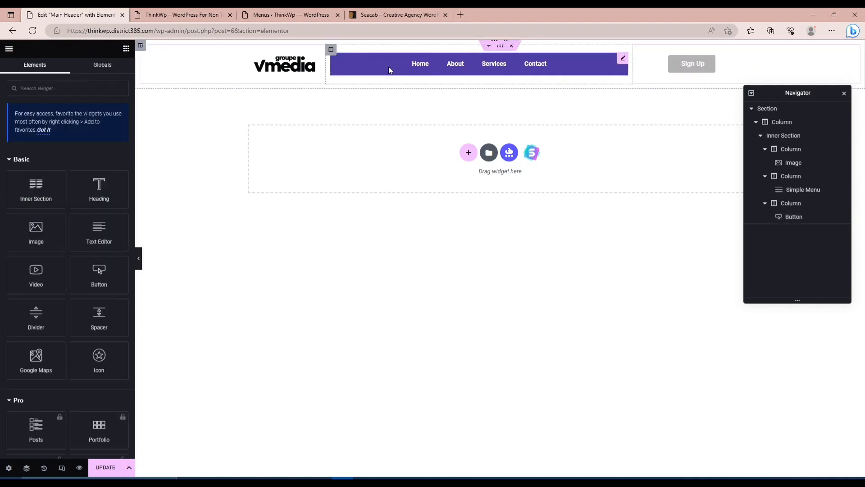
pyautogui.click(114, 466)
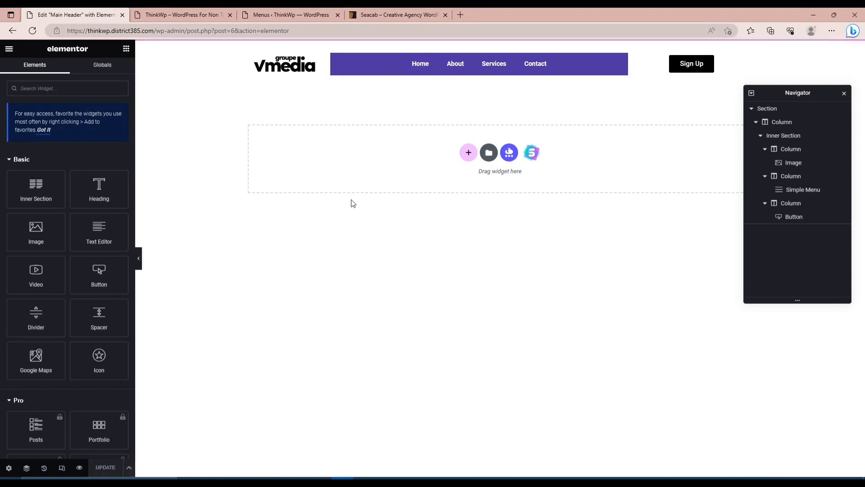
# Preview the header in mobile view, expand and collapse its hamburger menu, and return to desktop view.
pyautogui.click(62, 468)
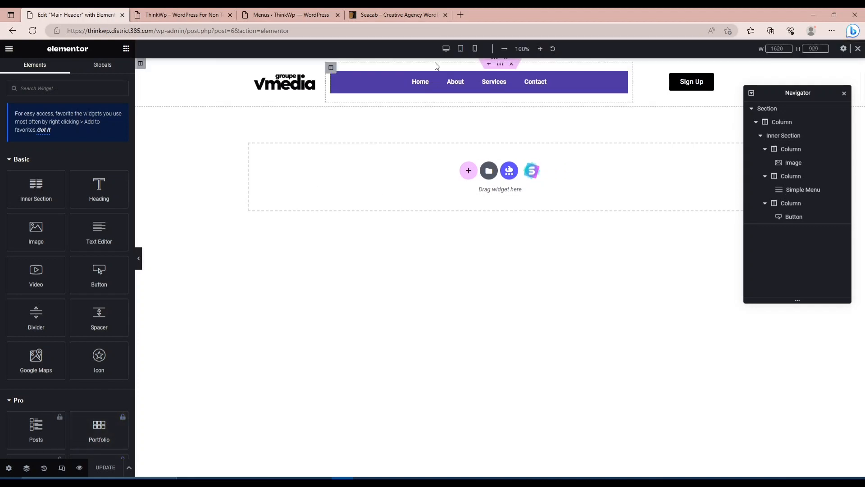
pyautogui.click(475, 49)
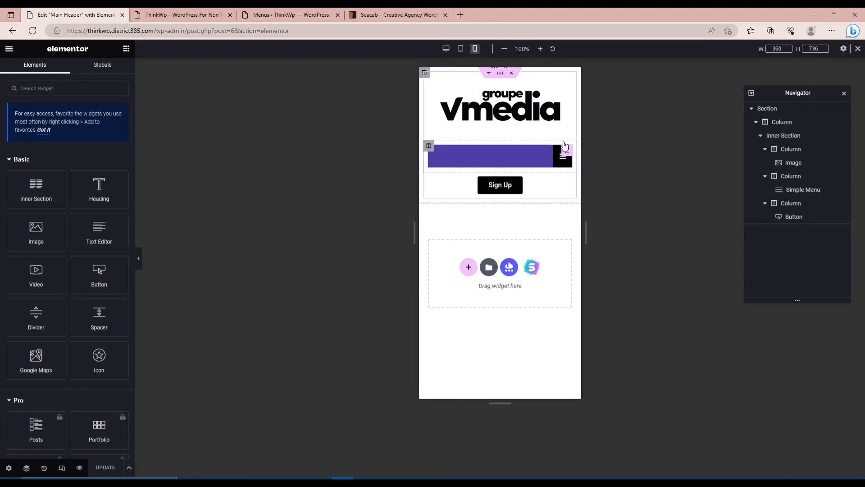
pyautogui.click(563, 158)
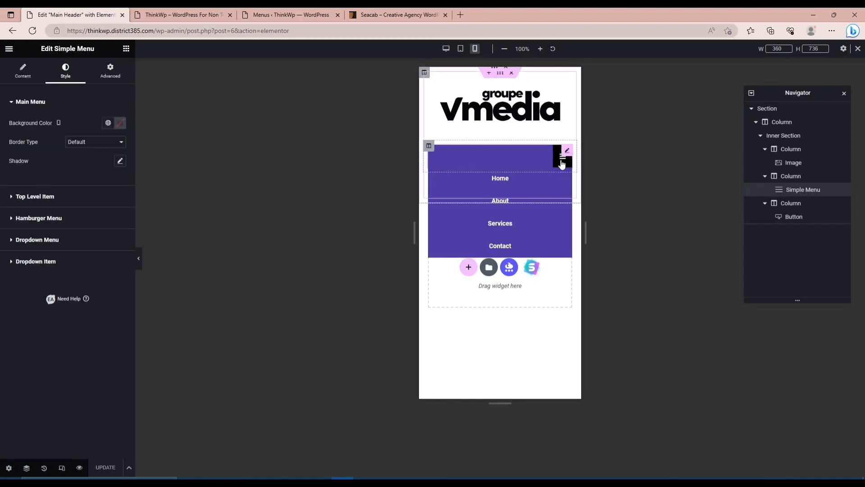
pyautogui.click(562, 163)
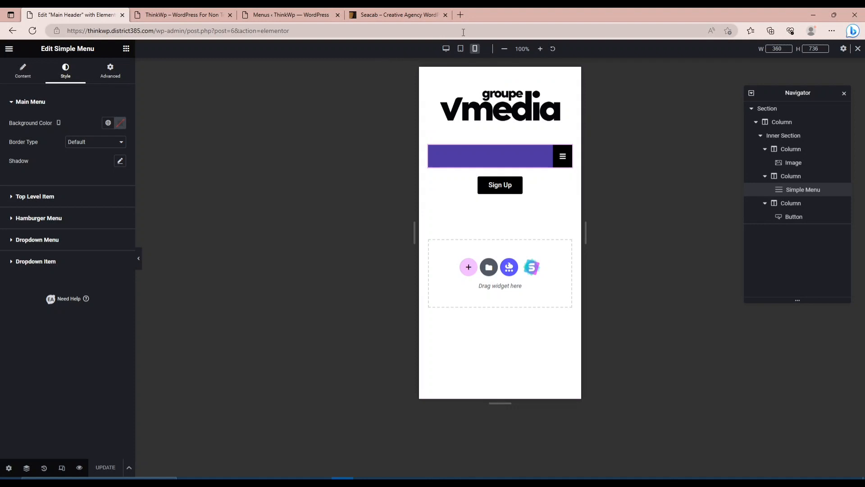
pyautogui.click(446, 48)
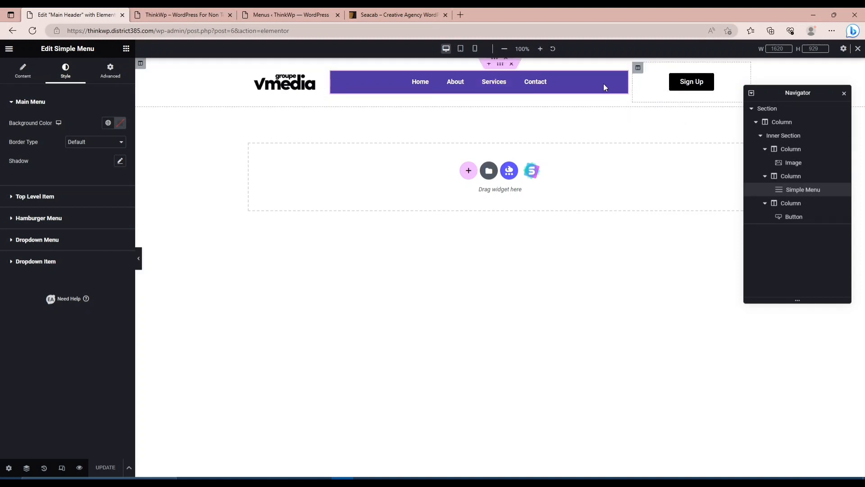
# Delete the Simple Menu widget from the header's middle column and place a Navigation Menu widget there.
pyautogui.rightClick(624, 82)
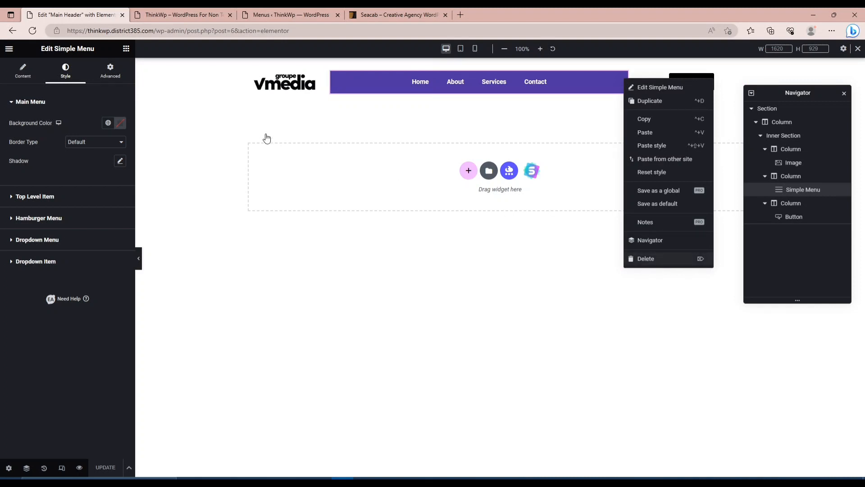
pyautogui.press('Delete')
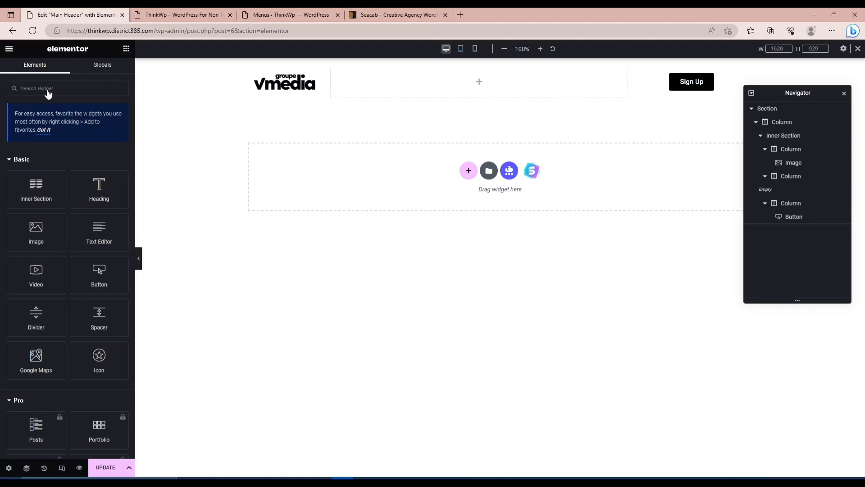
pyautogui.click(40, 92)
pyautogui.write('menu')
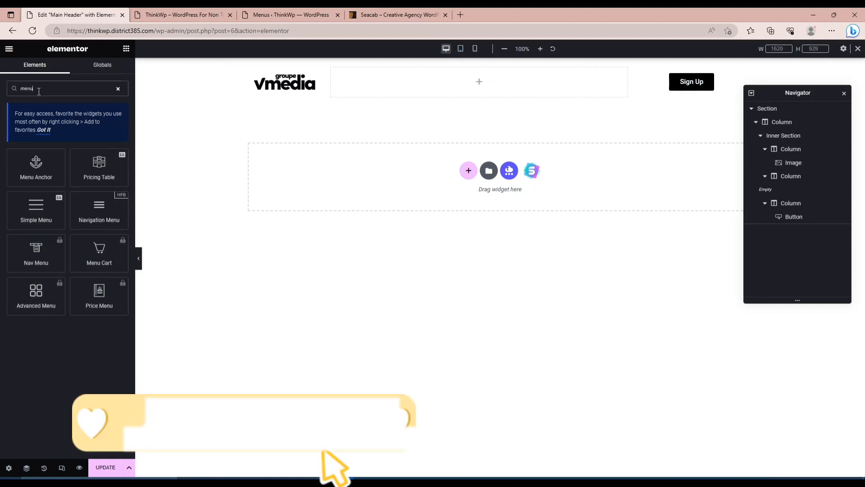
pyautogui.moveTo(96, 215); pyautogui.dragTo(464, 87)
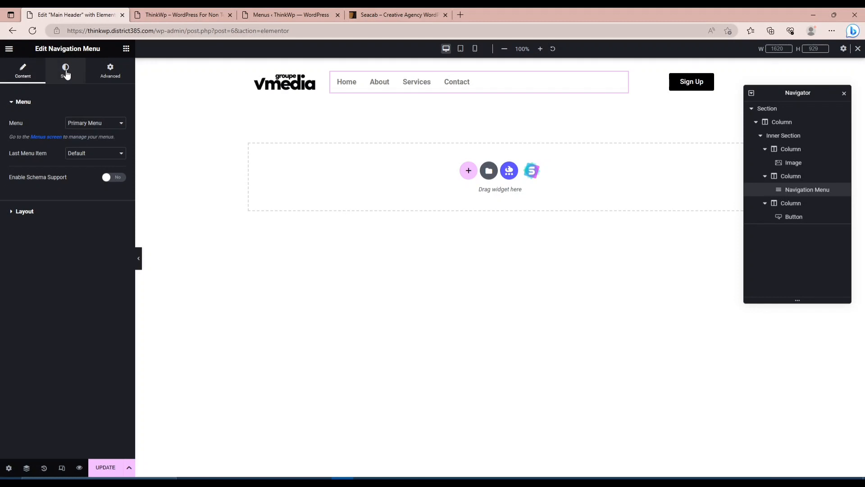
# Centre the Navigation Menu's items through its layout alignment and review the remaining layout options.
pyautogui.click(65, 72)
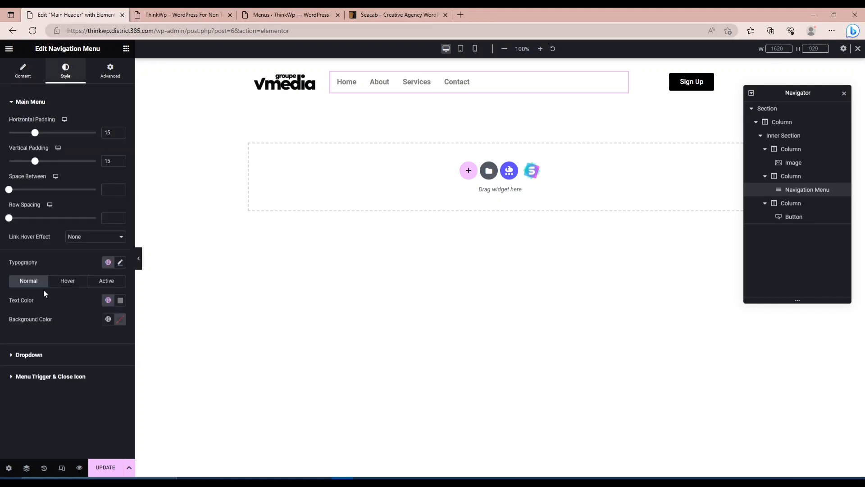
pyautogui.click(21, 77)
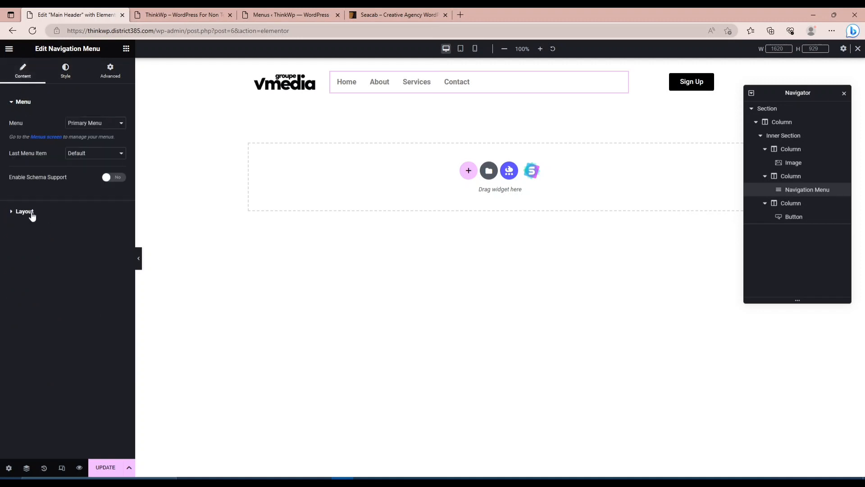
pyautogui.click(31, 212)
pyautogui.click(94, 165)
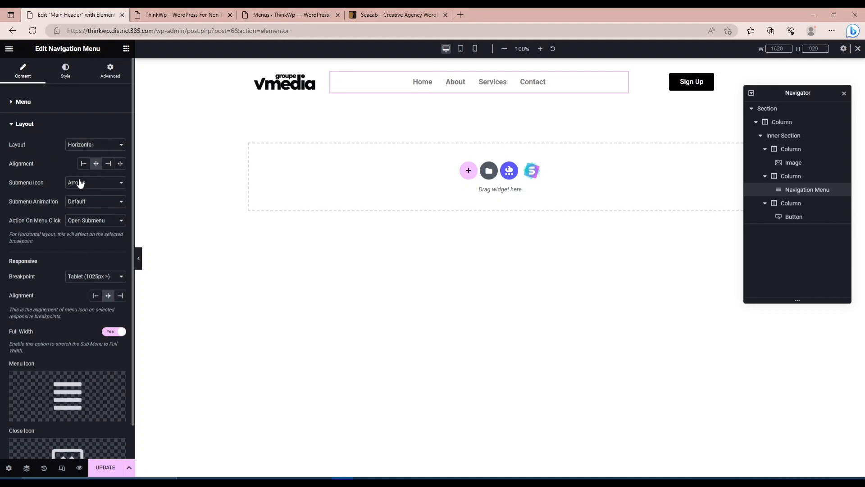
pyautogui.scroll(-1, 79, 182)
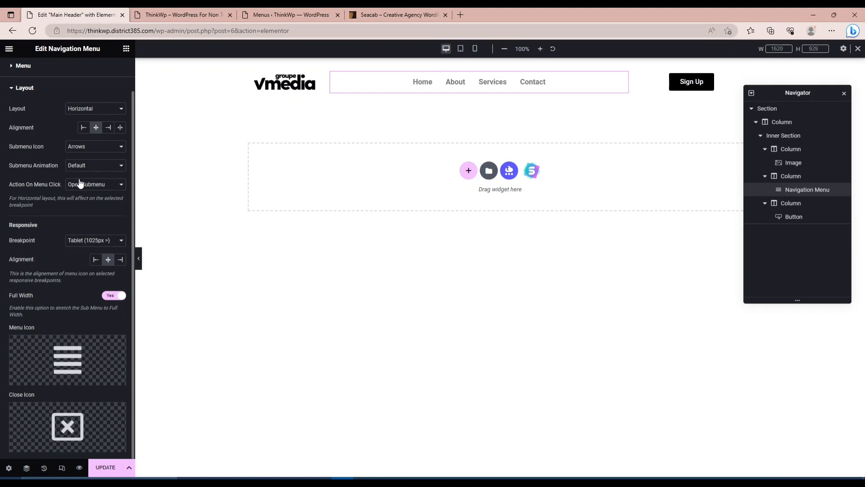
pyautogui.scroll(1, 71, 109)
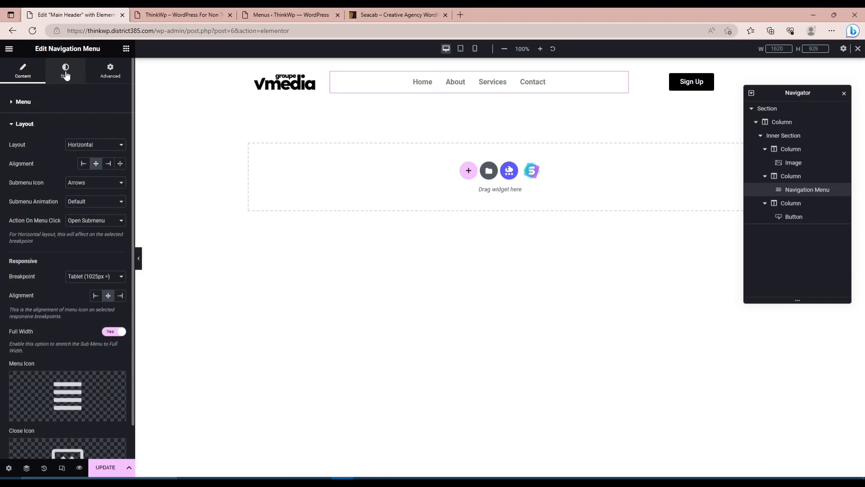
# Set the Navigation Menu's normal text colour to black.
pyautogui.click(66, 72)
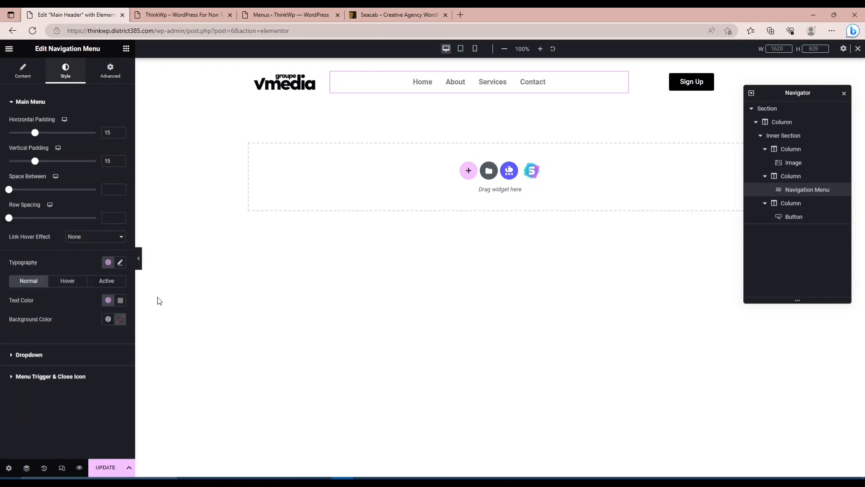
pyautogui.click(120, 300)
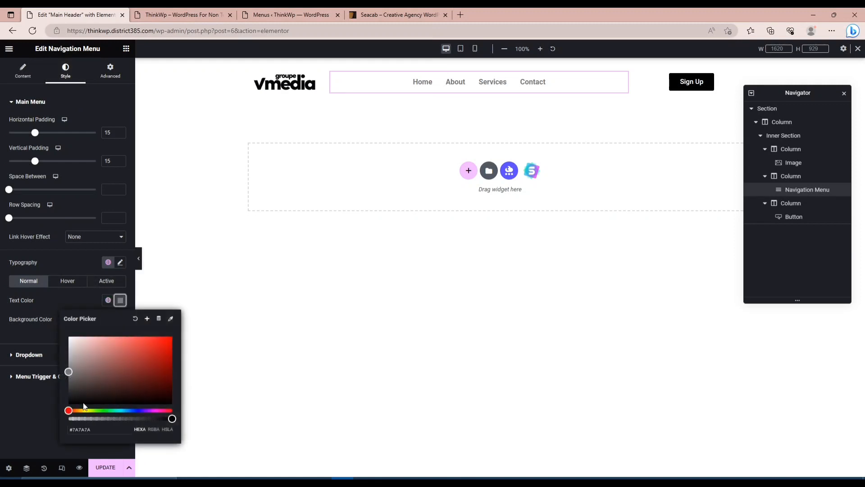
pyautogui.moveTo(78, 393); pyautogui.dragTo(42, 450)
pyautogui.click(33, 434)
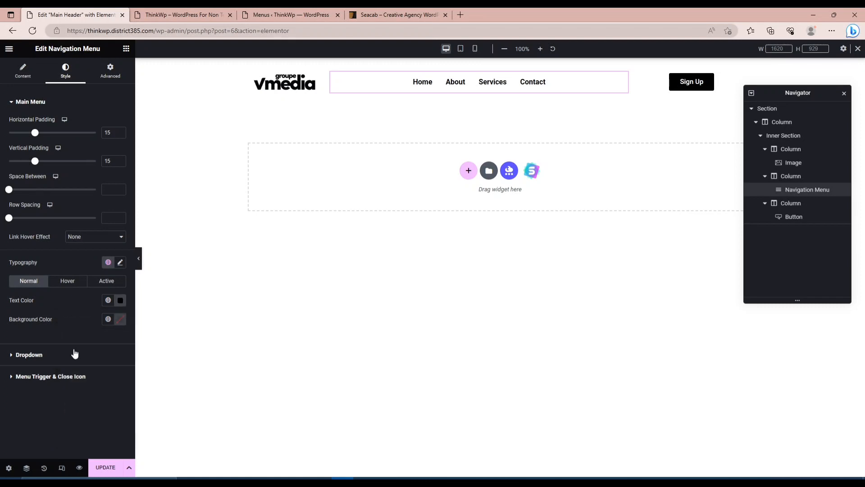
# Set the text transform of the Navigation Menu's typography to Uppercase.
pyautogui.click(121, 262)
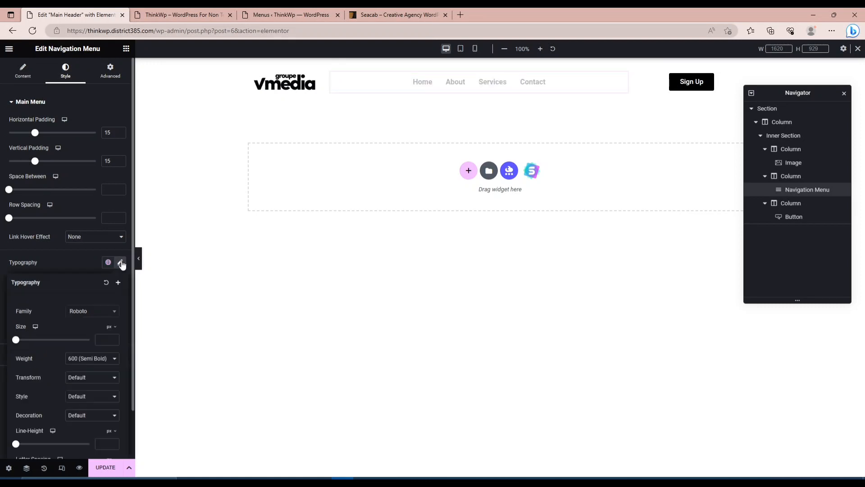
pyautogui.scroll(-1, 86, 342)
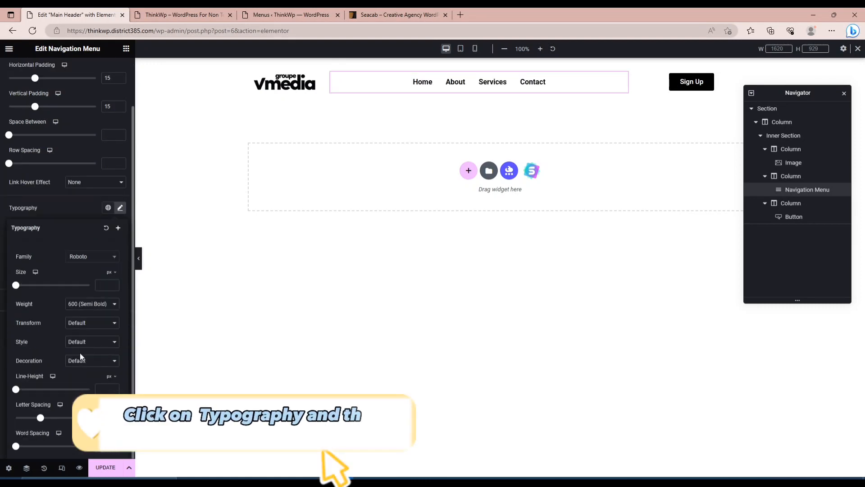
pyautogui.click(80, 363)
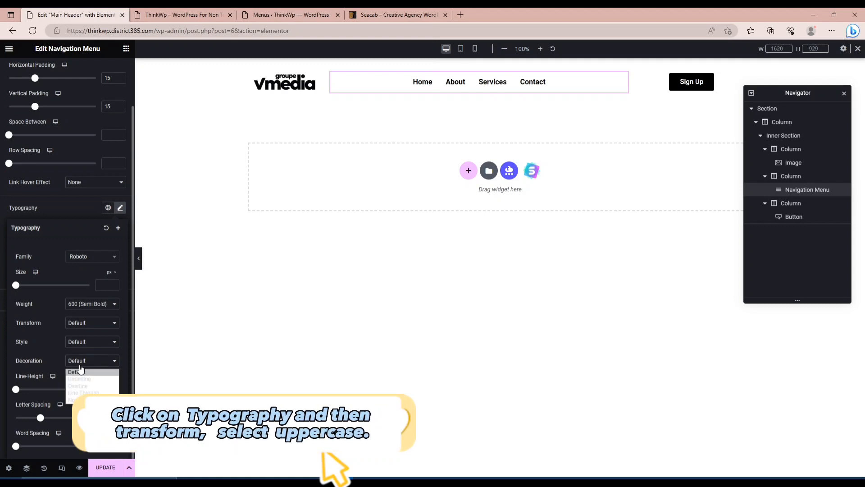
pyautogui.click(83, 331)
pyautogui.click(81, 341)
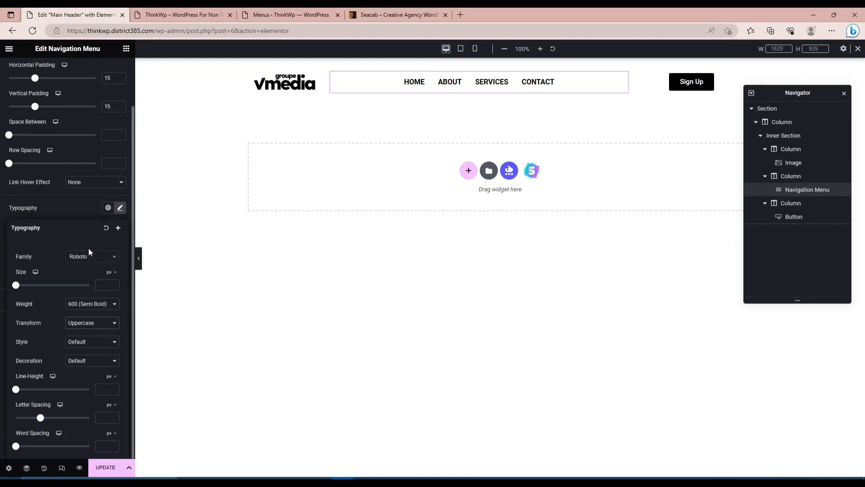
# Set the Navigation Menu's font size to 15 px.
pyautogui.click(103, 283)
pyautogui.write('13')
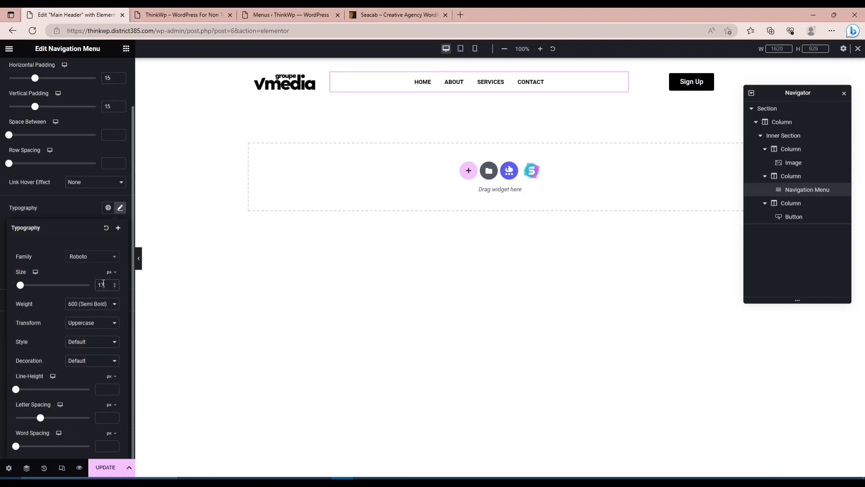
pyautogui.press('BackSpace')
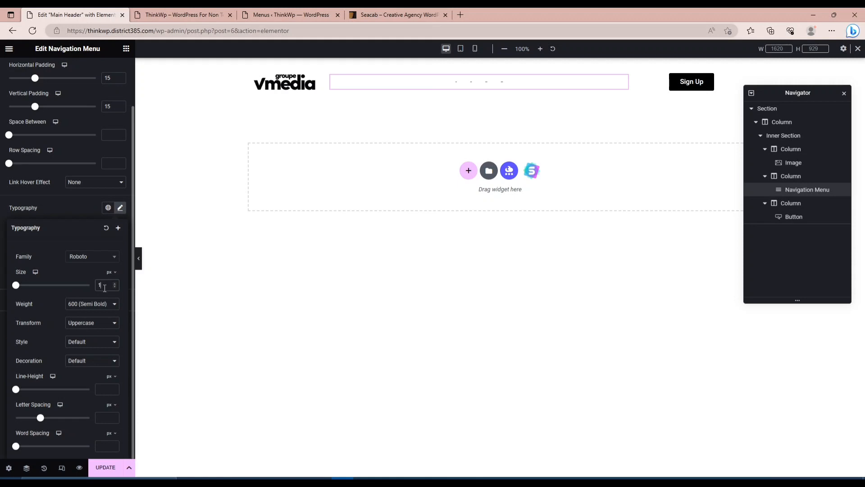
pyautogui.write('5')
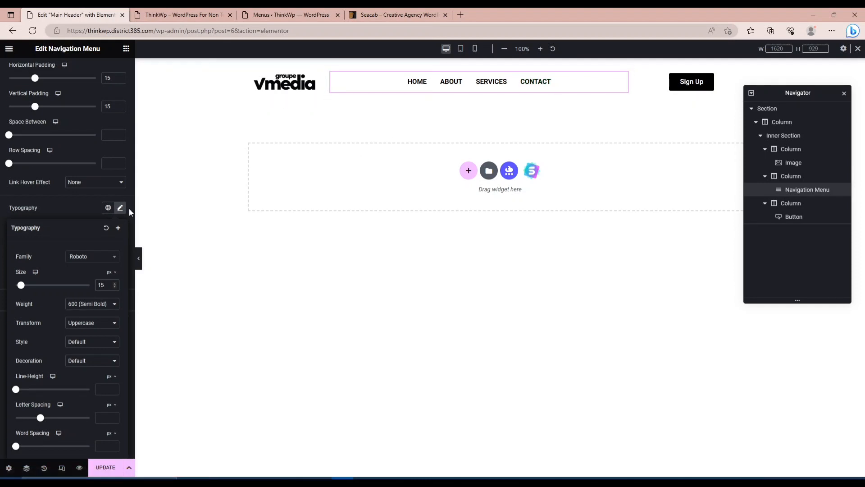
# Set the Navigation Menu's hover text colour to dark red #A30000.
pyautogui.click(74, 210)
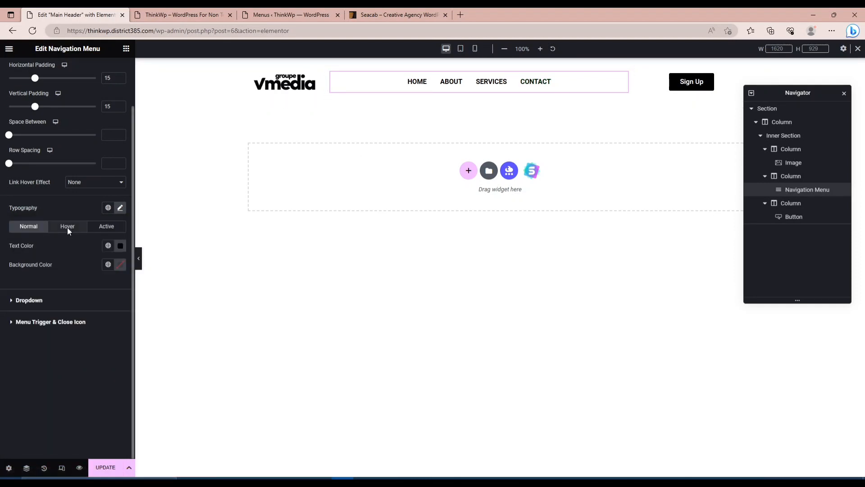
pyautogui.click(68, 228)
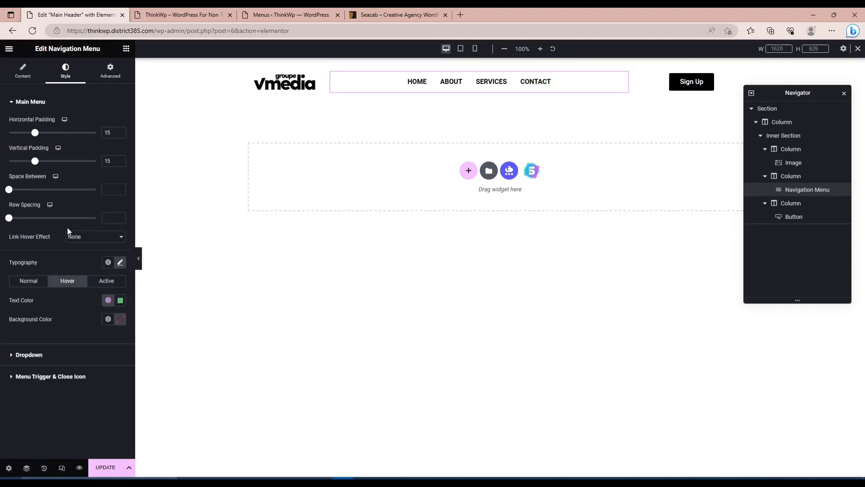
pyautogui.click(121, 300)
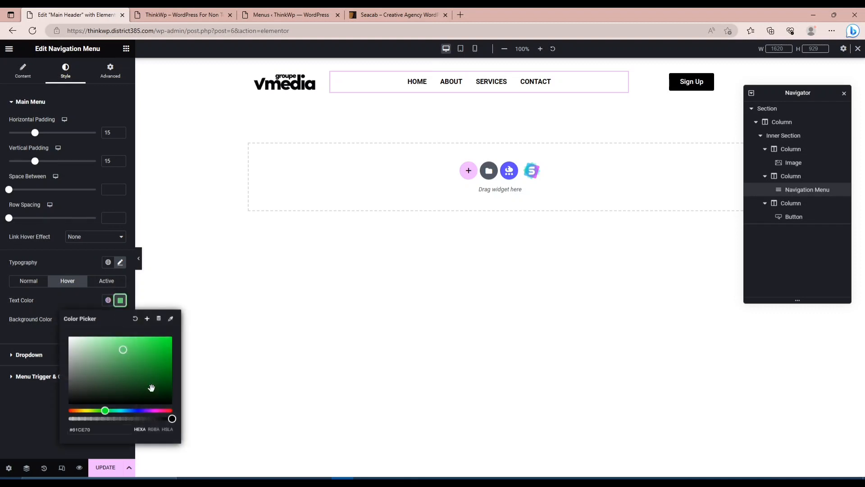
pyautogui.click(131, 410)
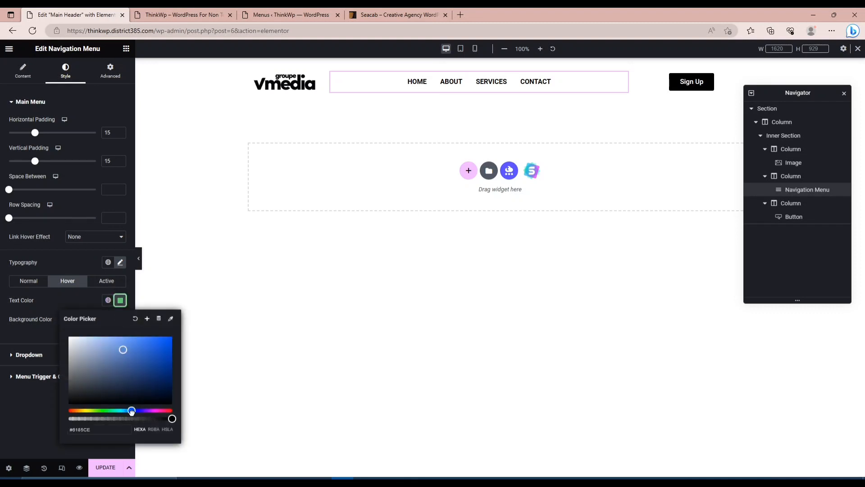
pyautogui.moveTo(130, 412); pyautogui.dragTo(129, 411)
pyautogui.moveTo(164, 366); pyautogui.dragTo(164, 374)
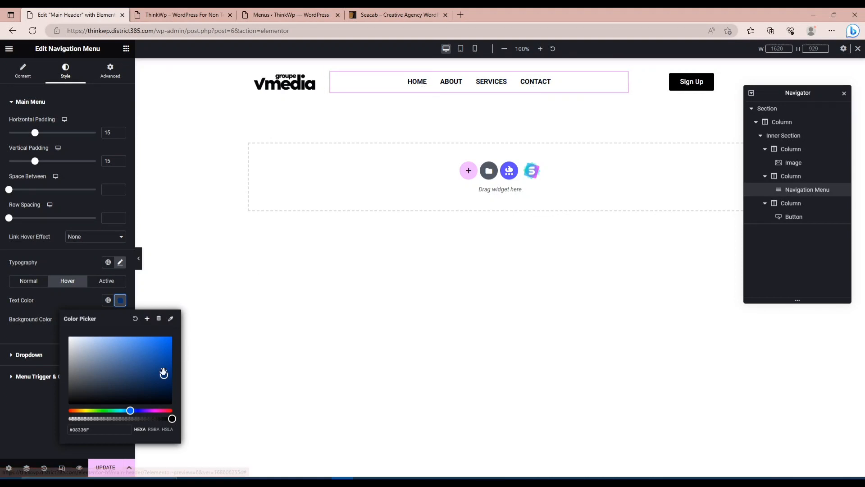
pyautogui.moveTo(164, 390); pyautogui.dragTo(164, 383)
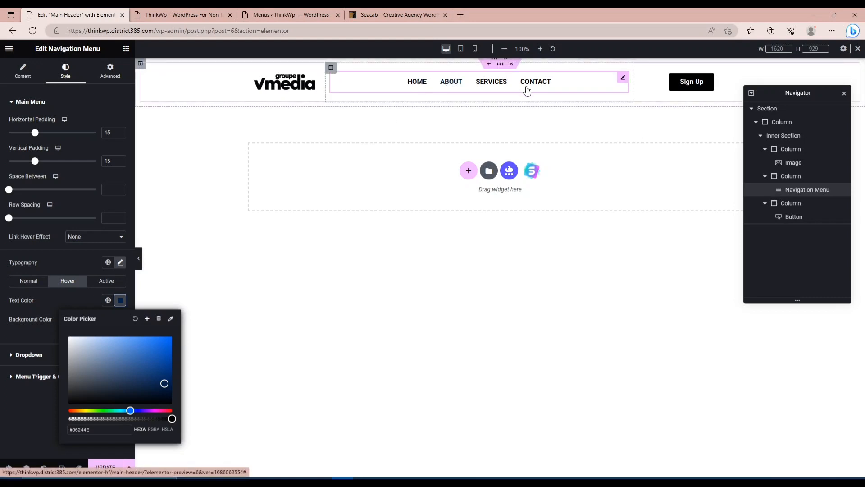
pyautogui.click(174, 411)
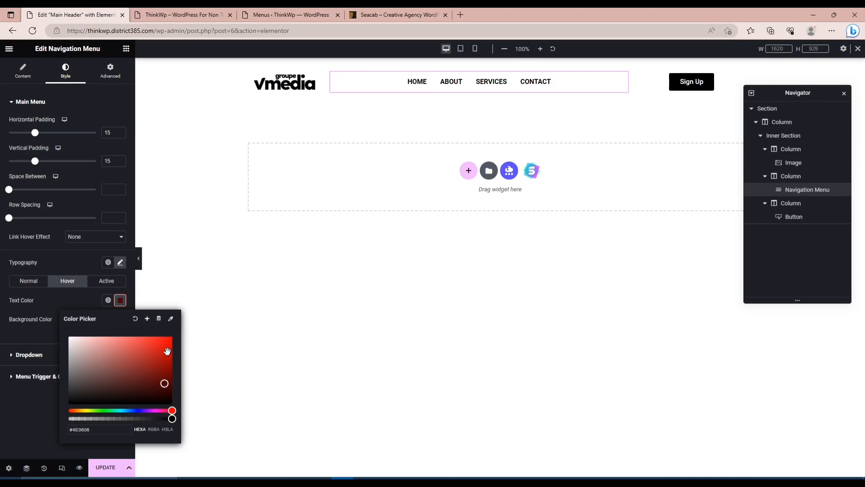
pyautogui.moveTo(167, 347); pyautogui.dragTo(171, 361)
pyautogui.click(72, 262)
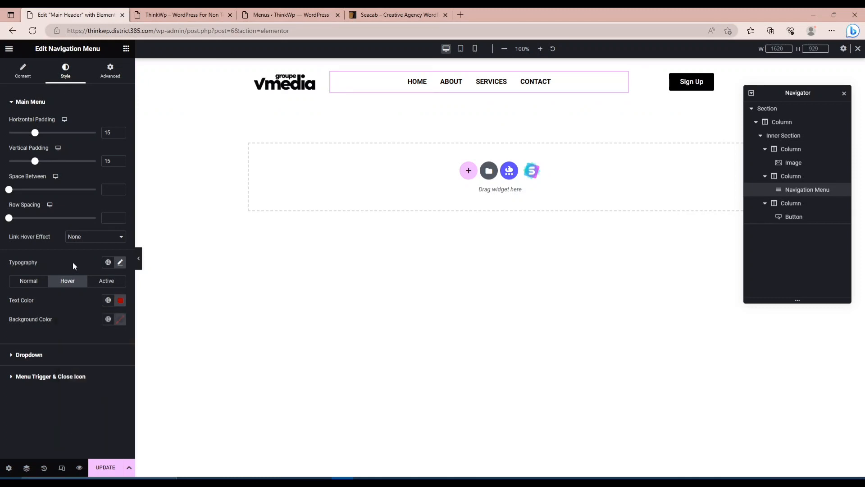
# Copy the hover colour #A30000 to the Navigation Menu's active text colour and update the header.
pyautogui.click(107, 282)
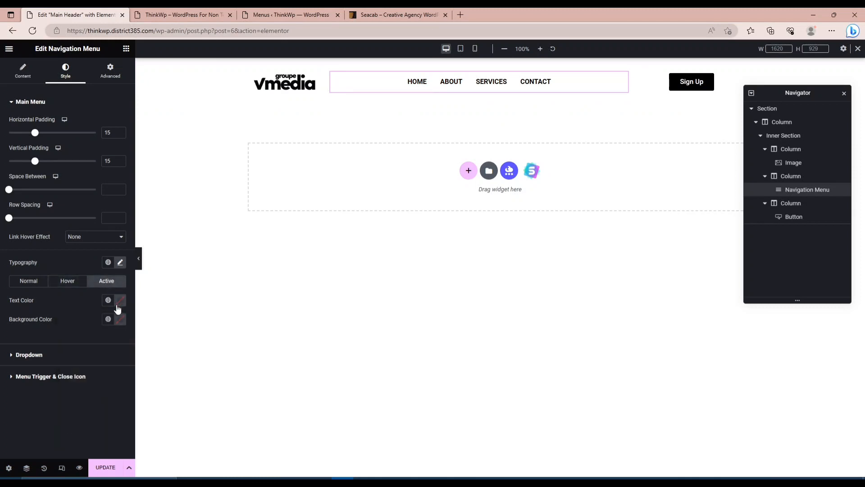
pyautogui.click(120, 300)
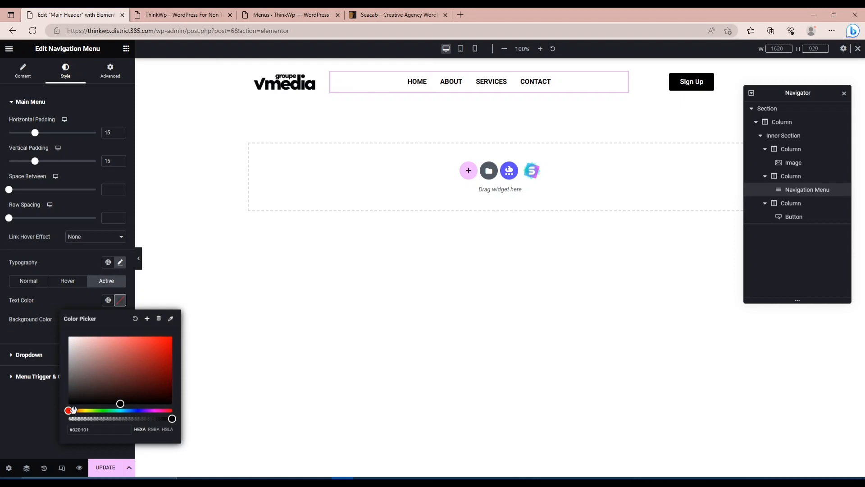
pyautogui.click(66, 281)
pyautogui.click(119, 301)
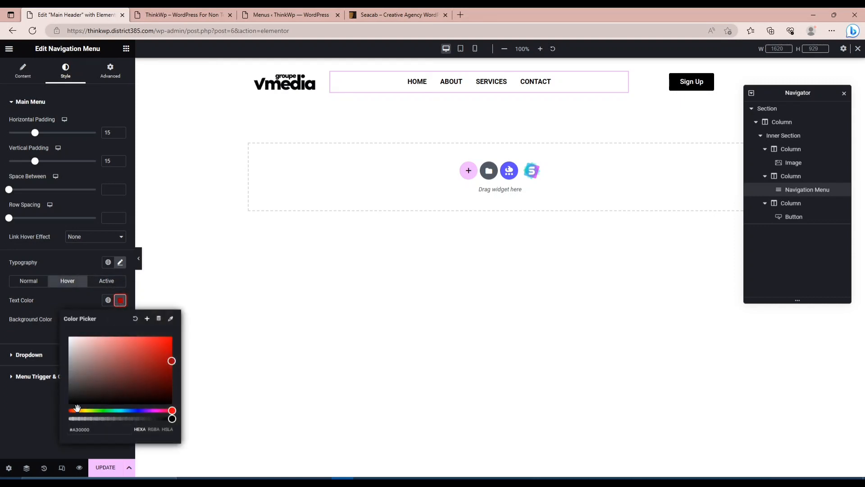
pyautogui.click(84, 430)
pyautogui.hotkey('ctrl', 'c')
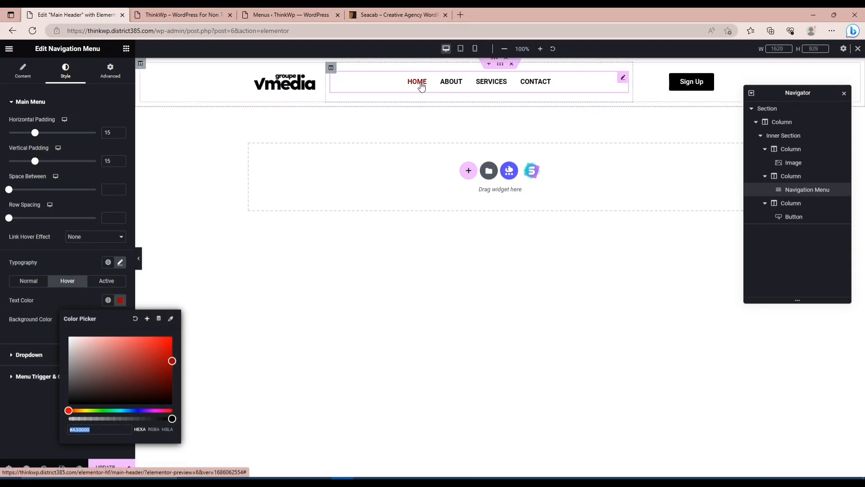
pyautogui.click(101, 283)
pyautogui.click(121, 302)
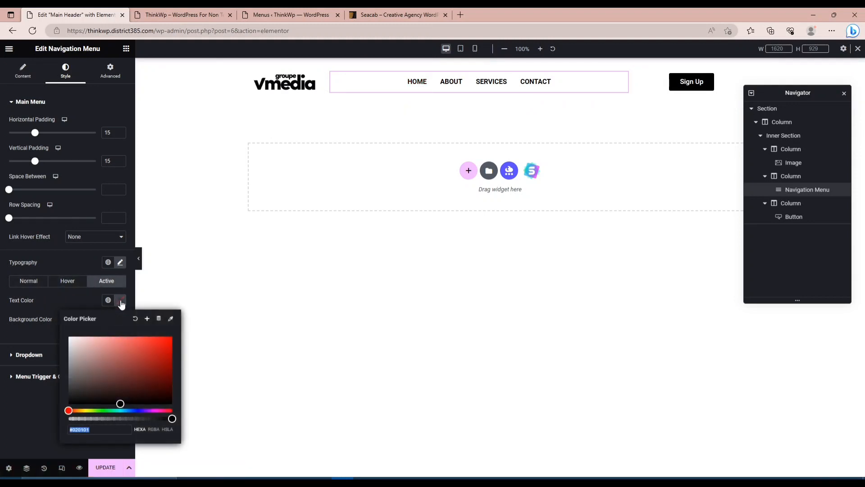
pyautogui.hotkey('ctrl', 'v')
pyautogui.click(6, 411)
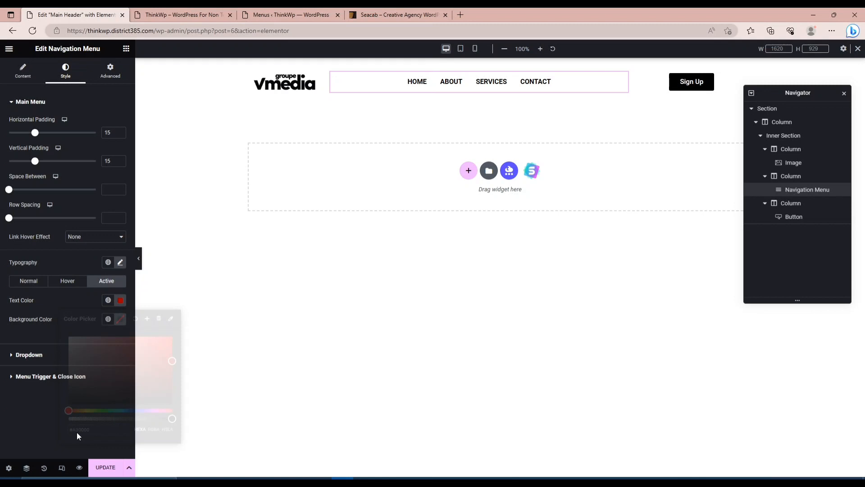
pyautogui.click(102, 468)
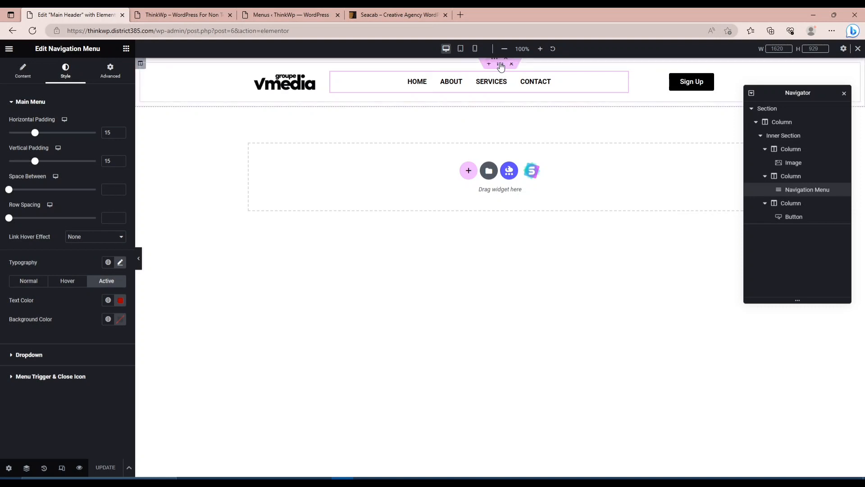
# Duplicate the outer header section that holds the logo, menu and Sign Up button.
pyautogui.click(500, 64)
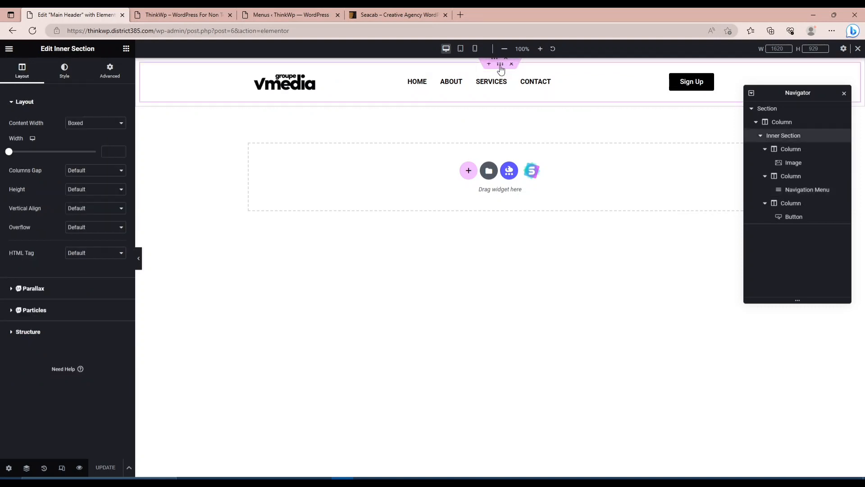
pyautogui.rightClick(500, 65)
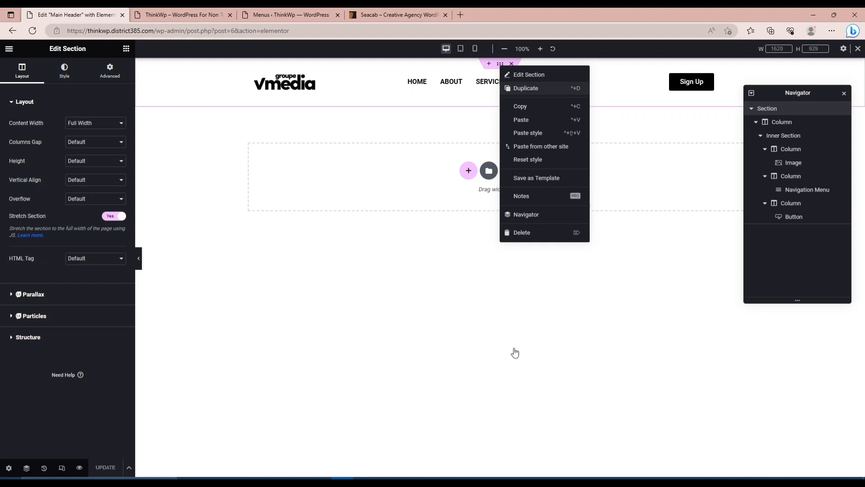
pyautogui.hotkey('ctrl', 'd')
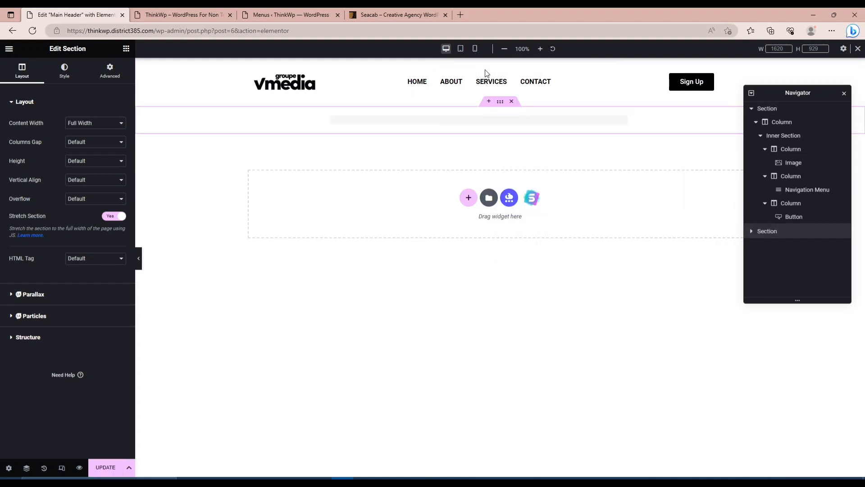
pyautogui.click(501, 148)
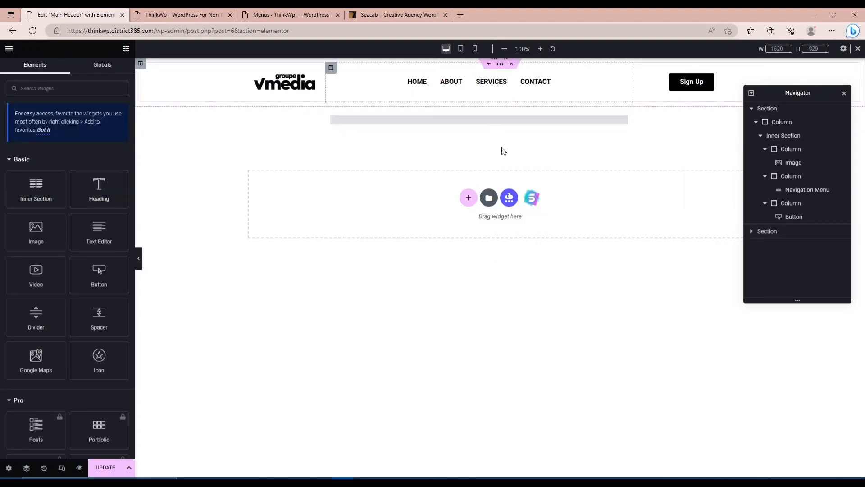
# Hide the original header section on Mobile Portrait through its responsive visibility settings.
pyautogui.click(499, 67)
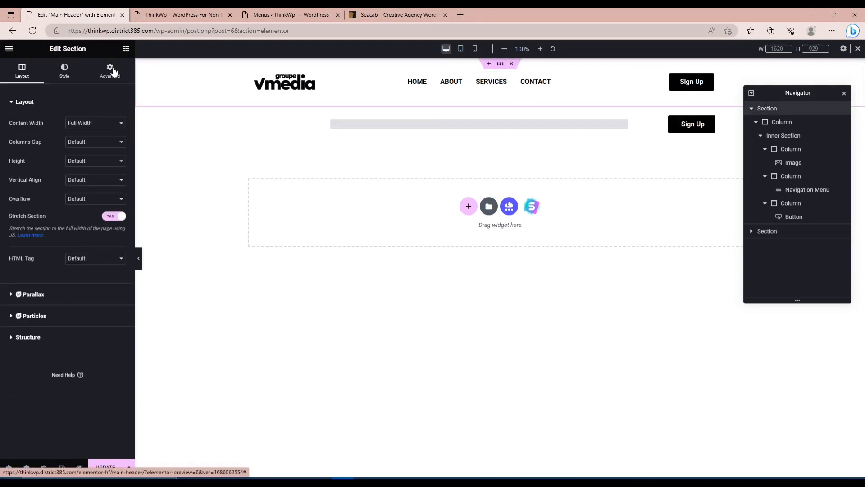
pyautogui.click(113, 71)
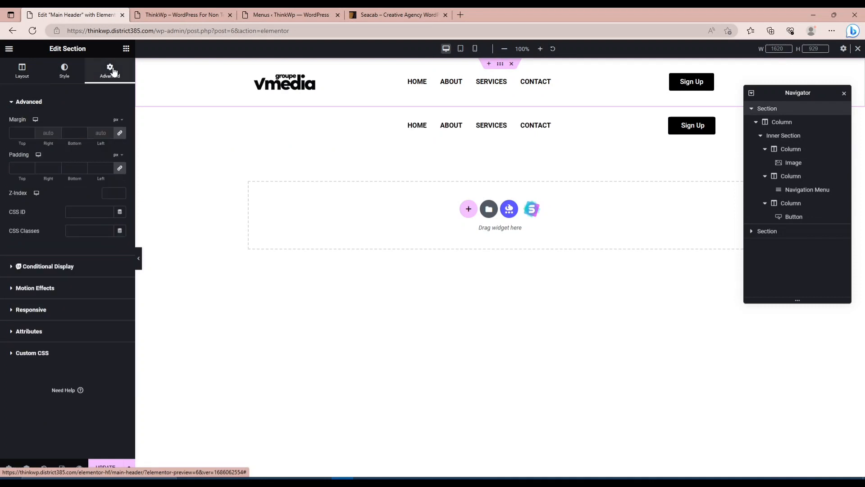
pyautogui.click(38, 311)
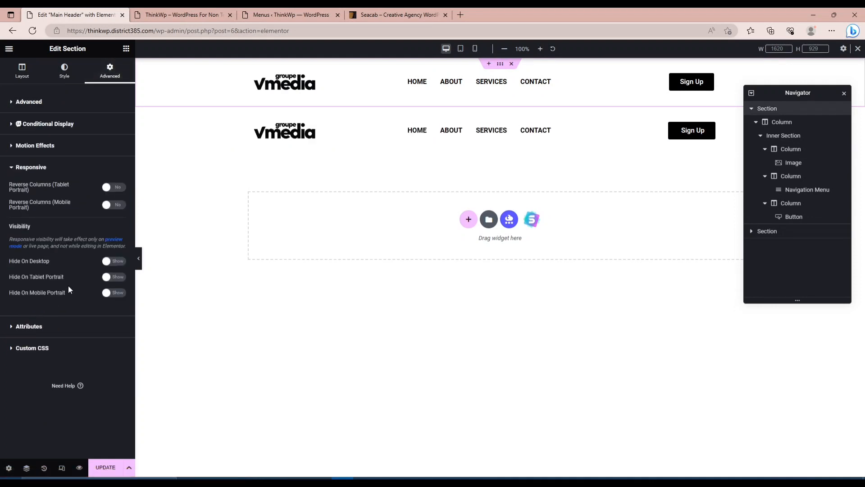
pyautogui.click(114, 294)
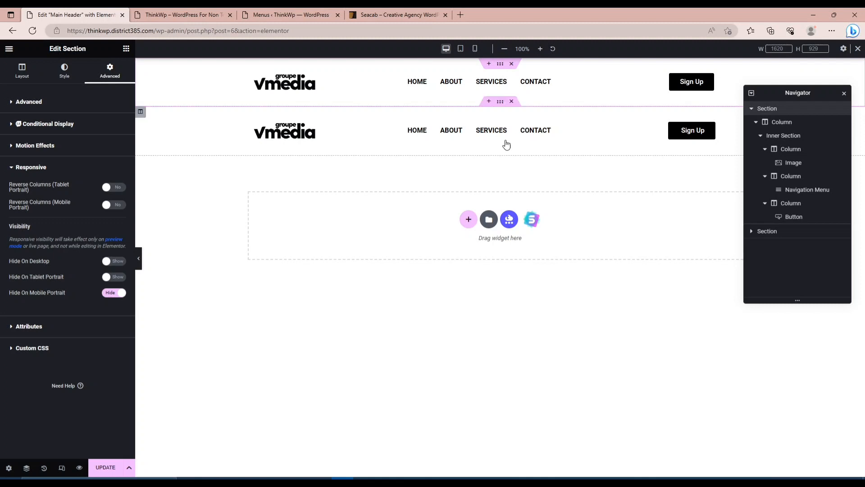
# Hide the duplicated header section on Desktop and Tablet Portrait, and update the header.
pyautogui.click(501, 103)
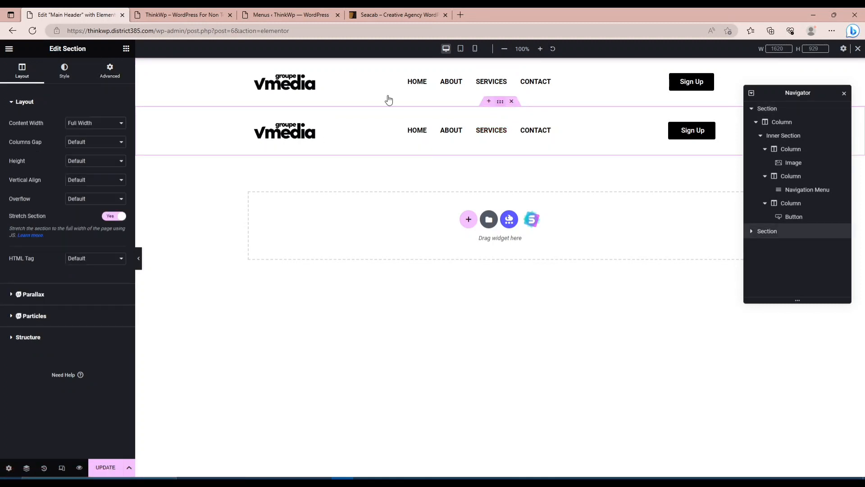
pyautogui.click(111, 73)
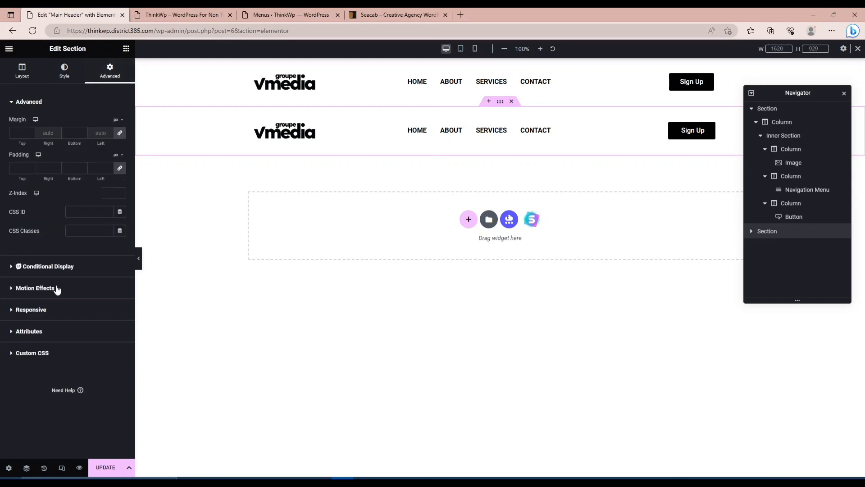
pyautogui.click(25, 309)
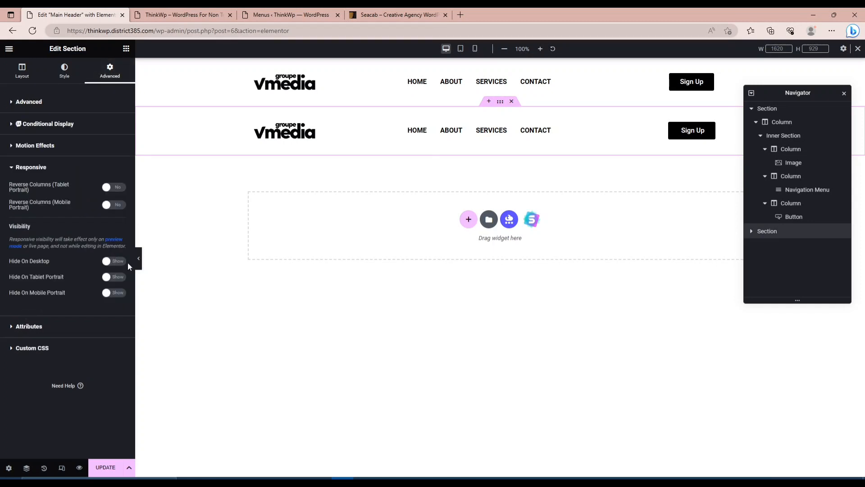
pyautogui.click(114, 277)
pyautogui.click(118, 261)
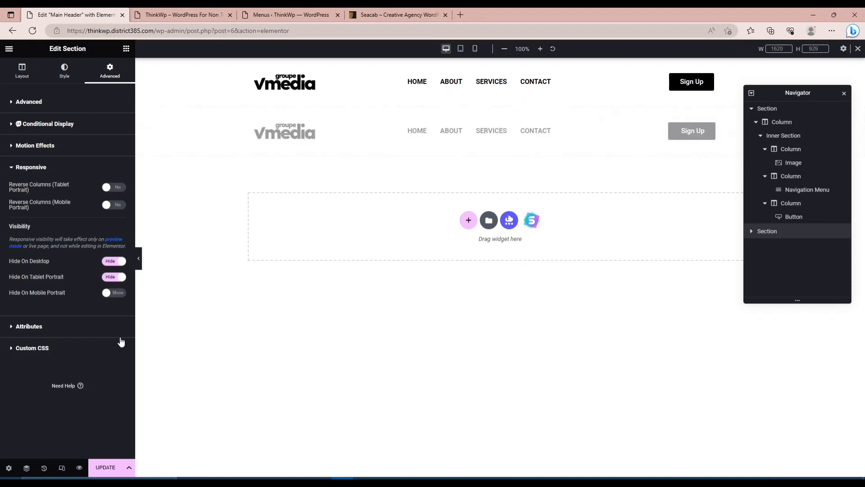
pyautogui.click(106, 469)
# Switch to the mobile portrait preview and set the duplicated section's logo column width to 70%.
pyautogui.click(475, 49)
pyautogui.scroll(-3, 508, 264)
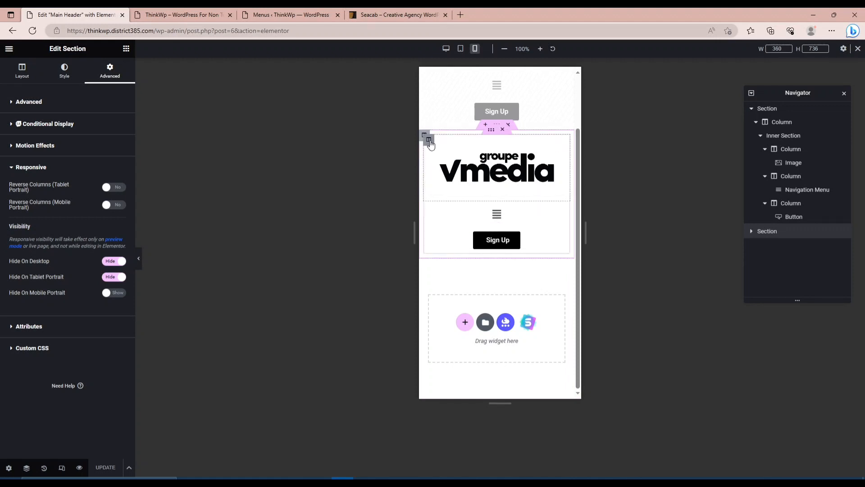
pyautogui.click(431, 144)
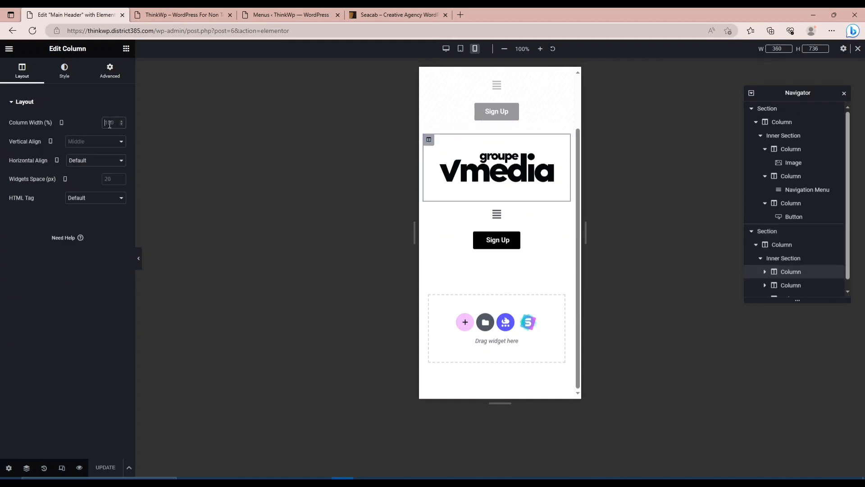
pyautogui.write('50')
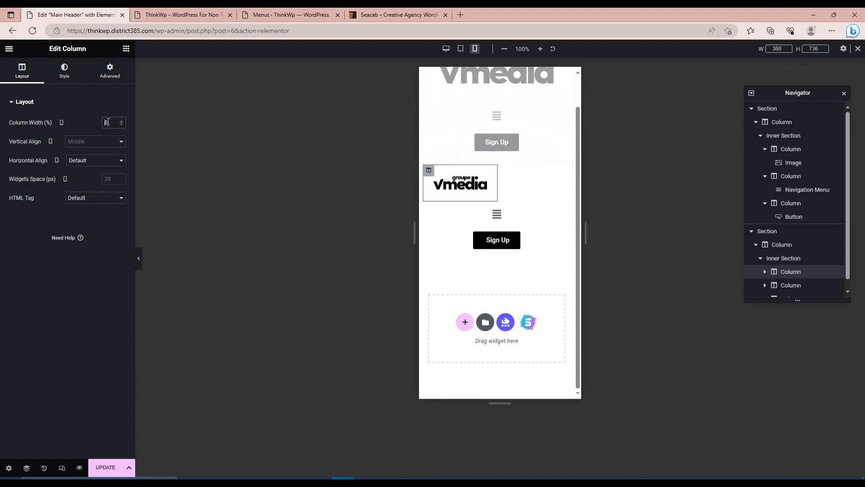
pyautogui.write('7')
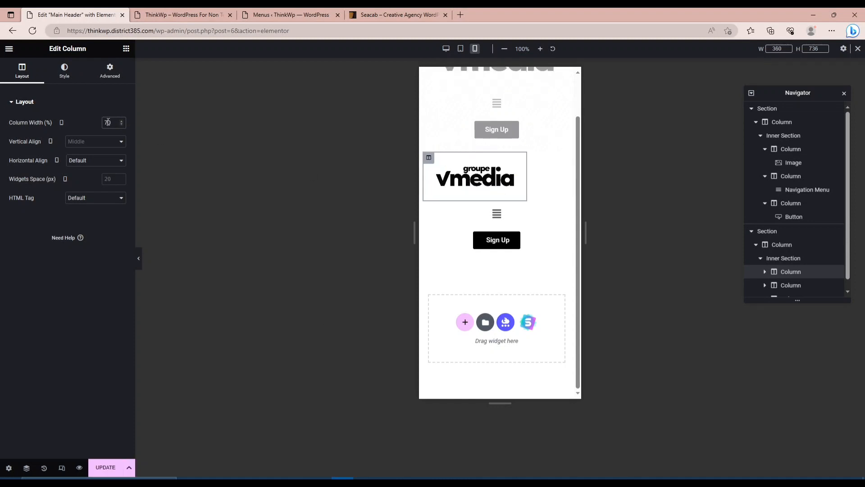
# Set the duplicated section's menu column width to 30% and open its Navigation Menu for editing.
pyautogui.click(430, 210)
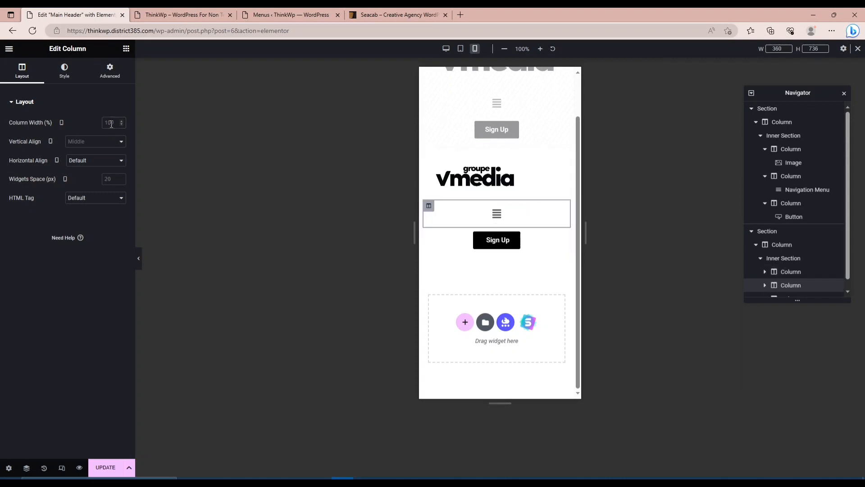
pyautogui.click(111, 123)
pyautogui.write('30')
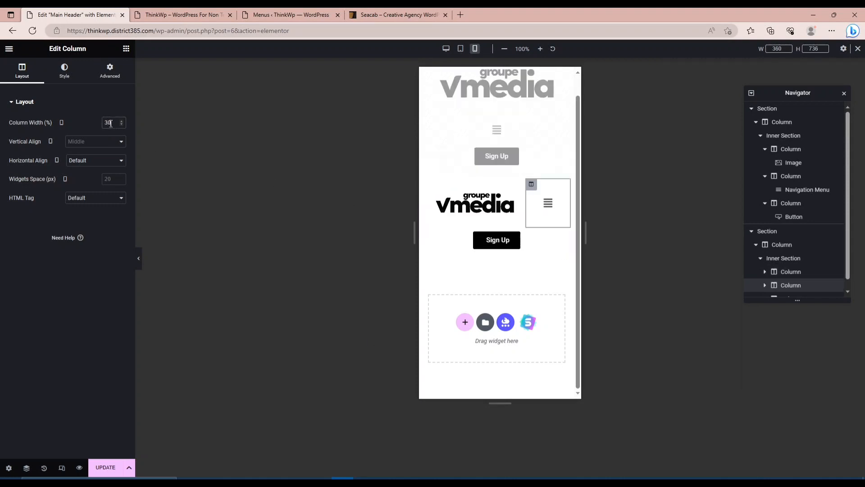
pyautogui.click(549, 205)
pyautogui.click(548, 203)
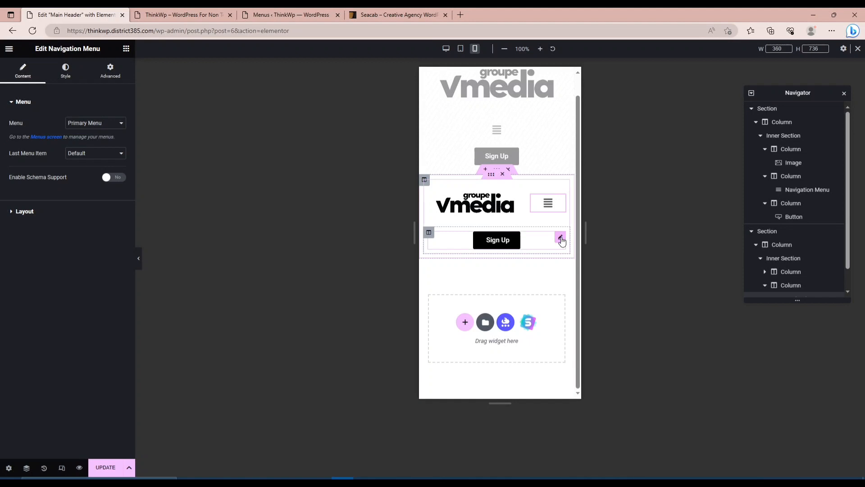
# Delete the Sign Up button and its emptied column from the duplicated mobile header section.
pyautogui.rightClick(561, 241)
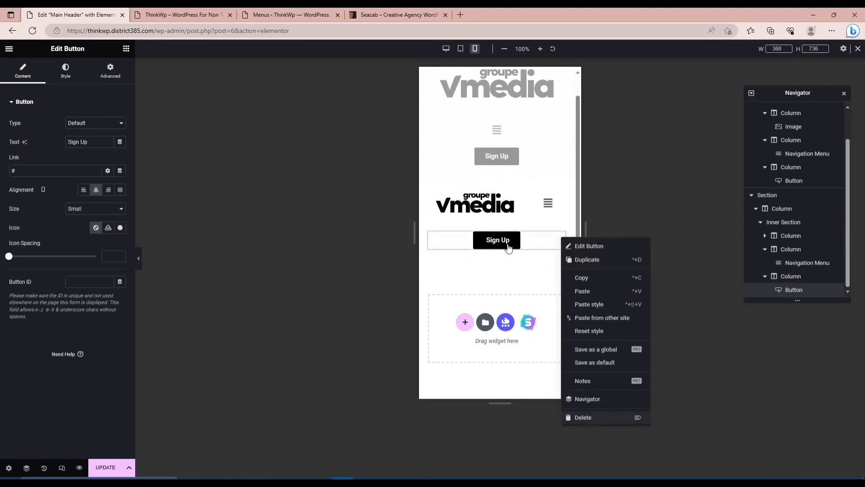
pyautogui.press('Delete')
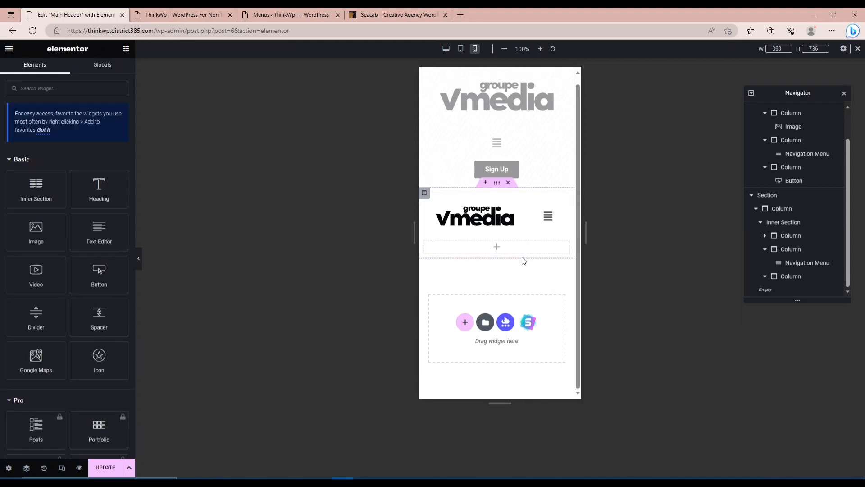
pyautogui.rightClick(430, 247)
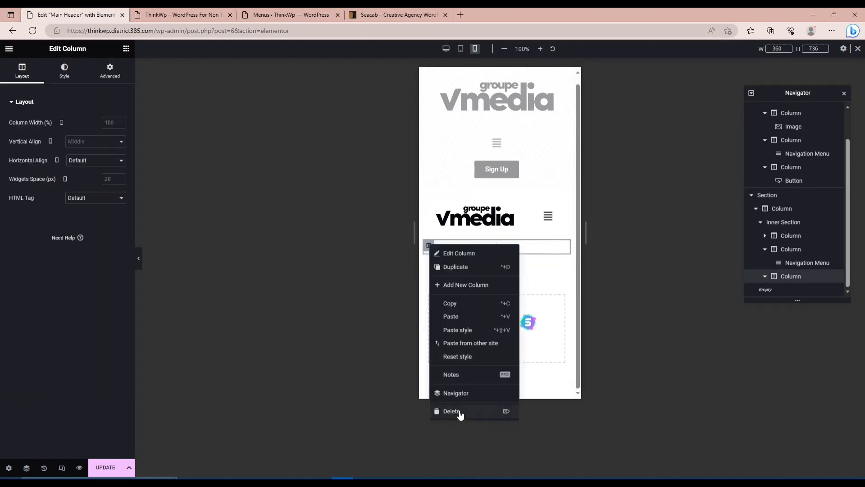
pyautogui.click(456, 267)
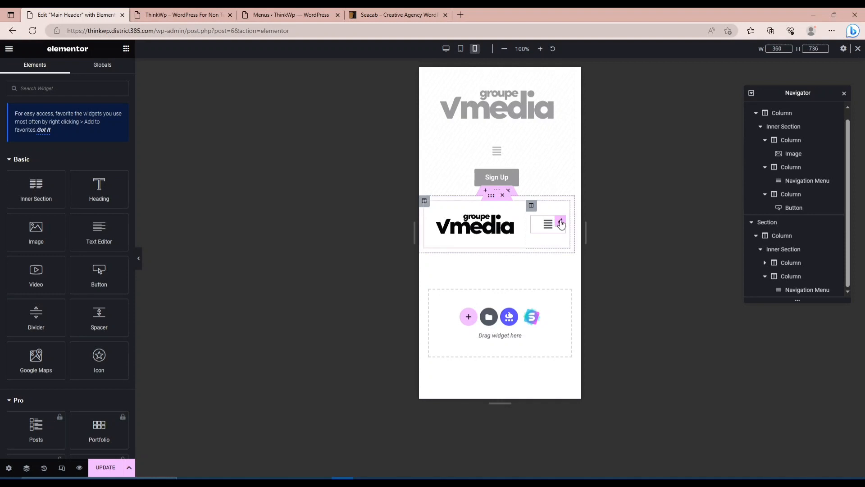
# Change the mobile section's Navigation Menu layout to Flyout and preview the menu opening and closing.
pyautogui.click(561, 224)
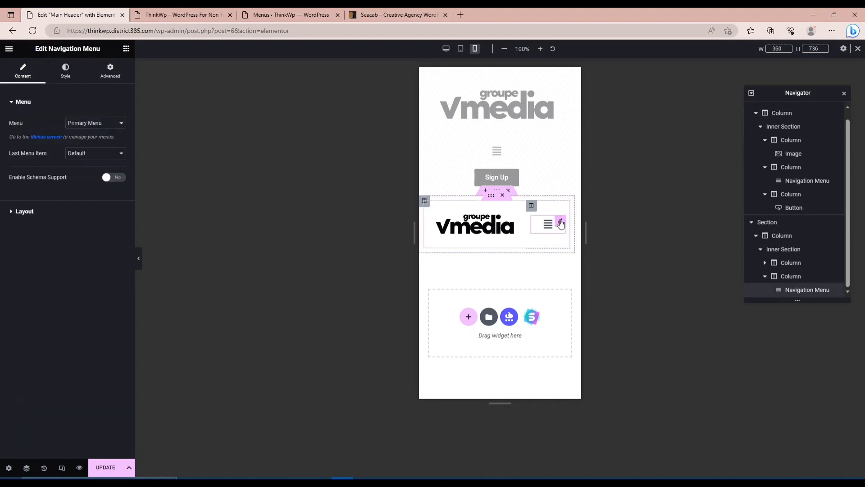
pyautogui.click(39, 211)
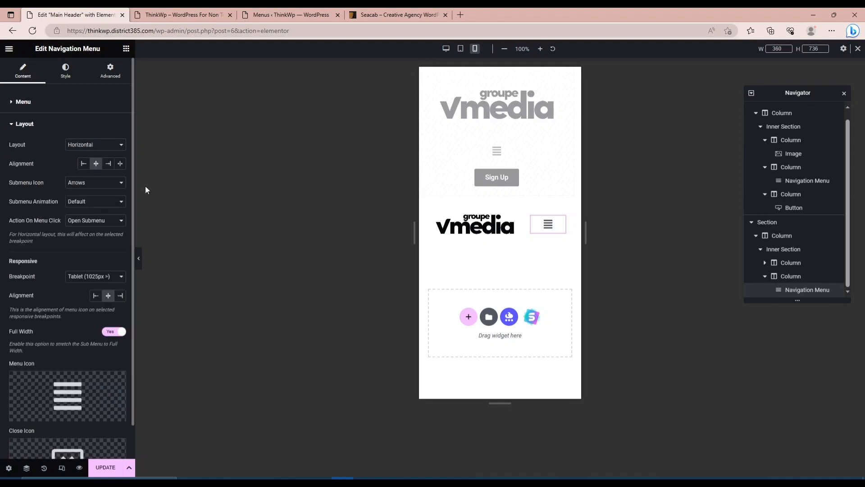
pyautogui.click(548, 225)
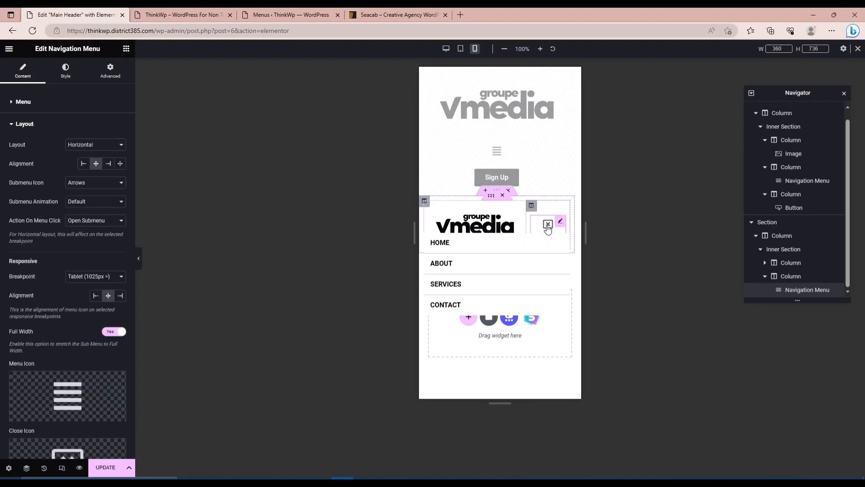
pyautogui.click(548, 225)
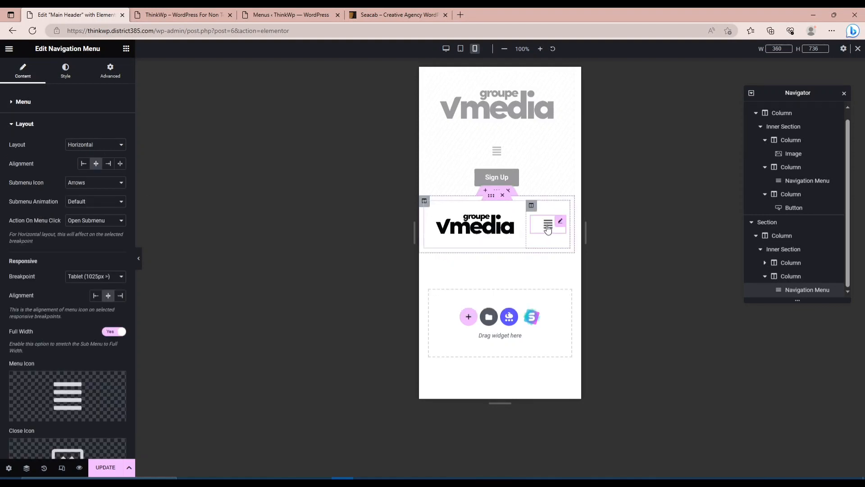
pyautogui.click(84, 145)
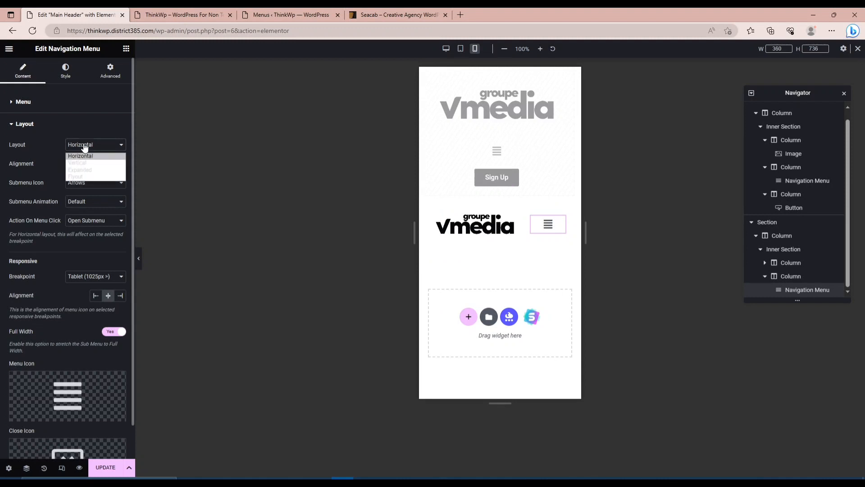
pyautogui.click(80, 177)
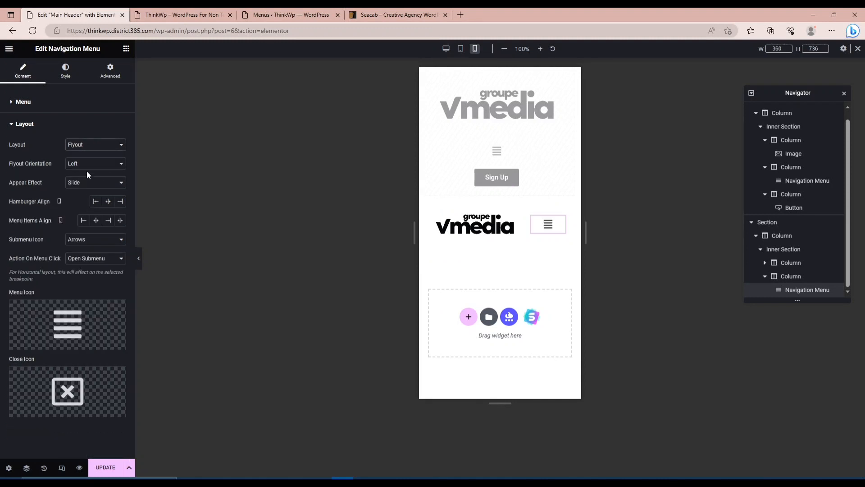
pyautogui.click(548, 227)
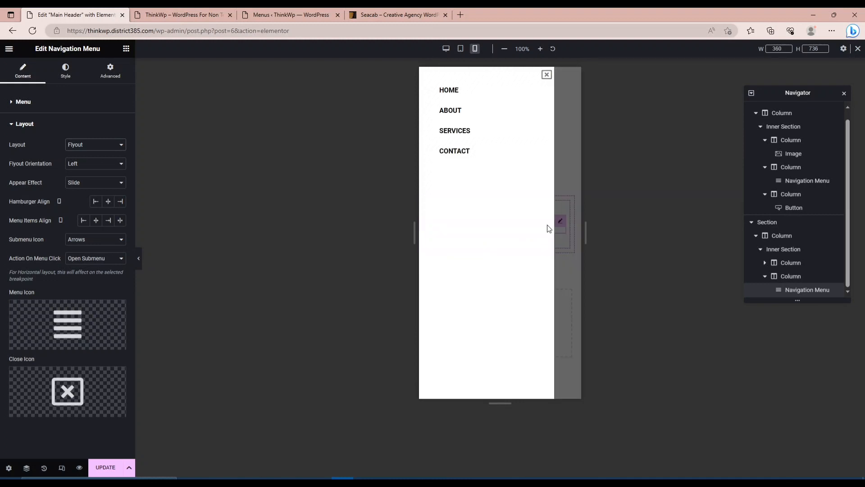
pyautogui.click(547, 75)
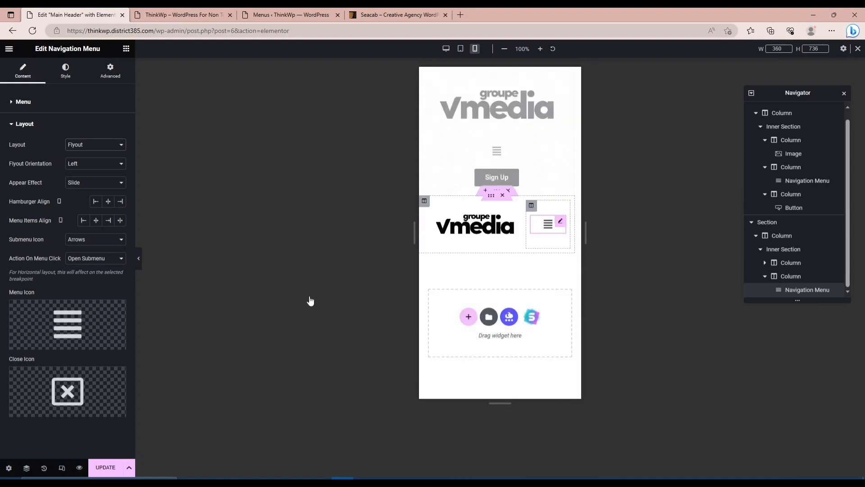
# Set the flyout menu's appear effect to Push, preview it, and update the header.
pyautogui.click(78, 184)
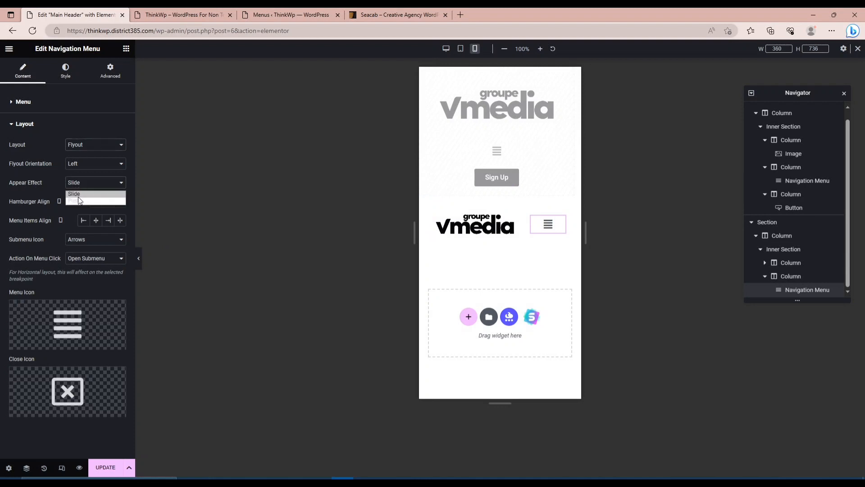
pyautogui.click(72, 200)
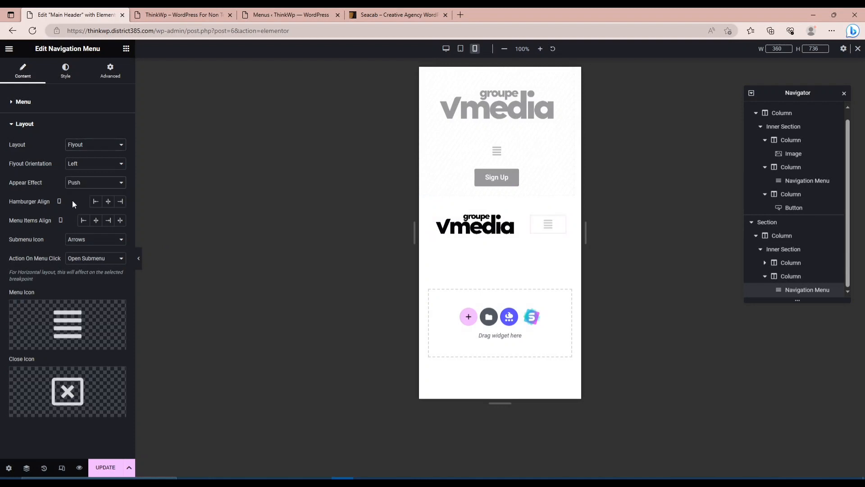
pyautogui.click(548, 225)
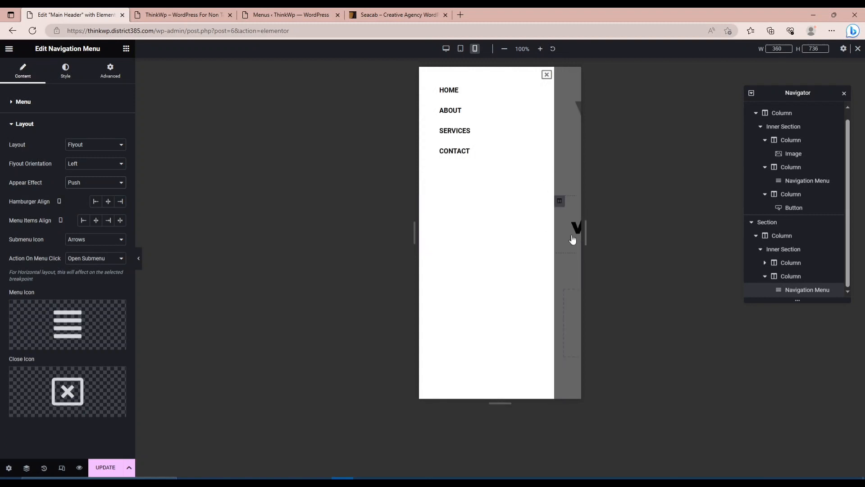
pyautogui.click(547, 74)
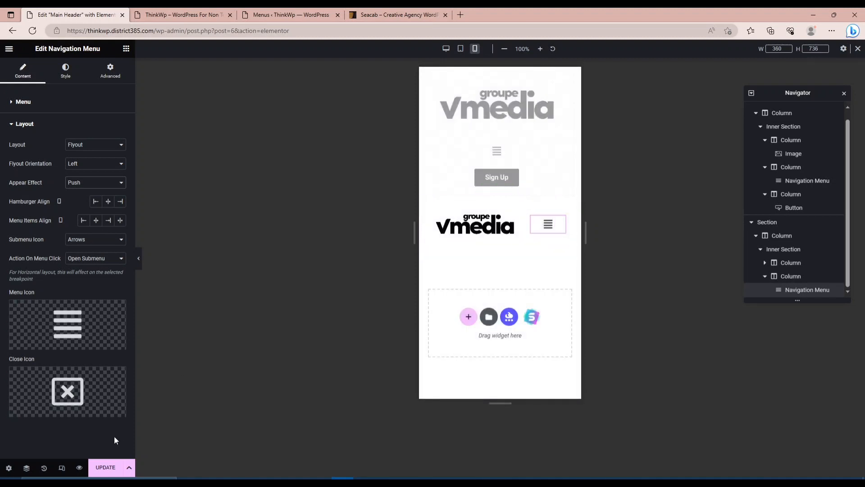
pyautogui.click(104, 468)
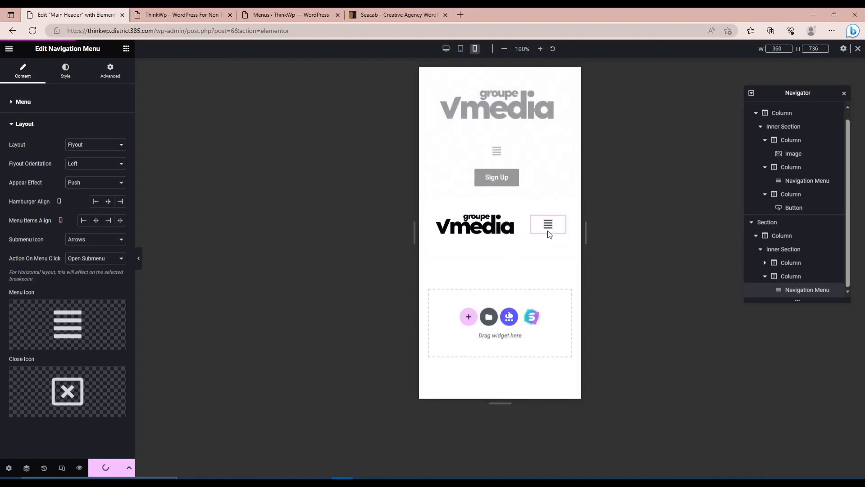
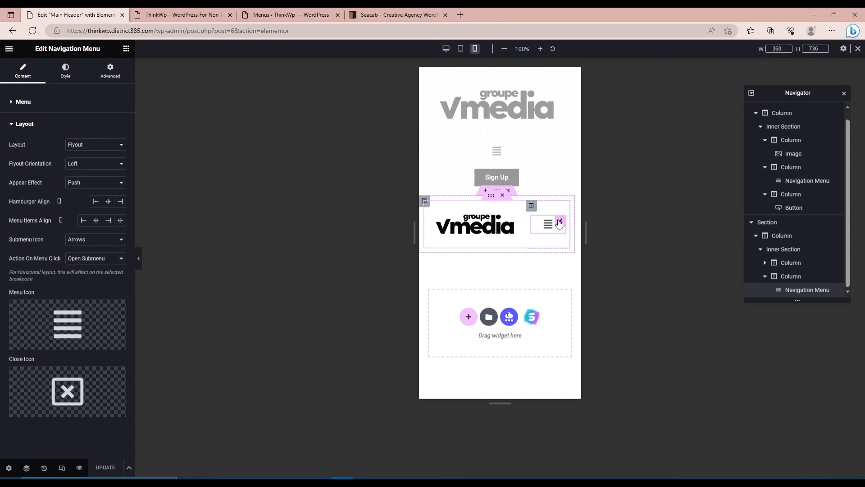
# Set the mobile flyout menu's background colour to a dark red and open the menu to preview it.
pyautogui.click(65, 77)
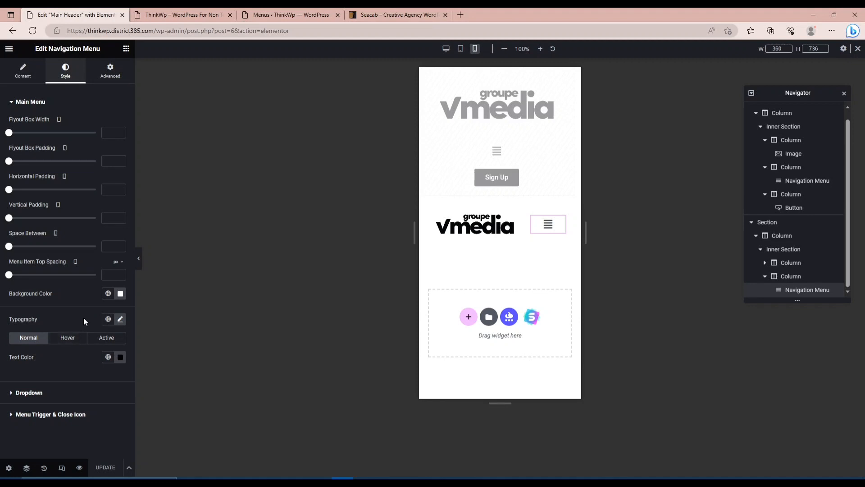
pyautogui.click(121, 294)
pyautogui.moveTo(166, 353); pyautogui.dragTo(171, 346)
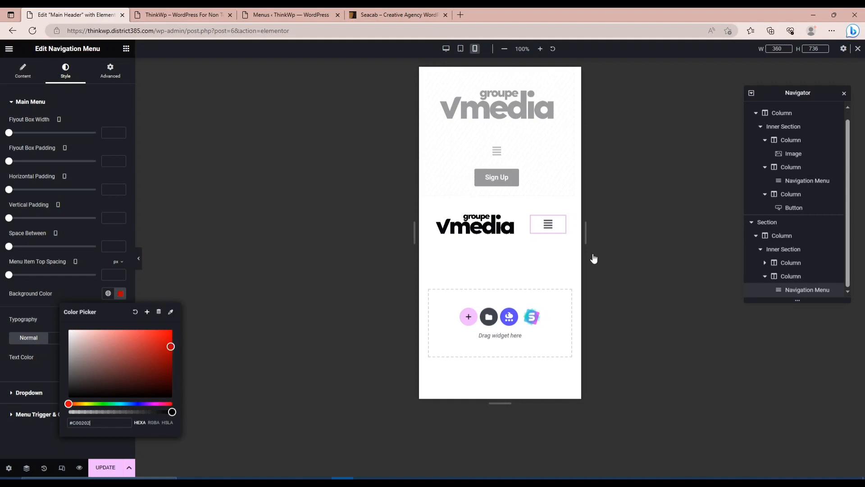
pyautogui.click(548, 225)
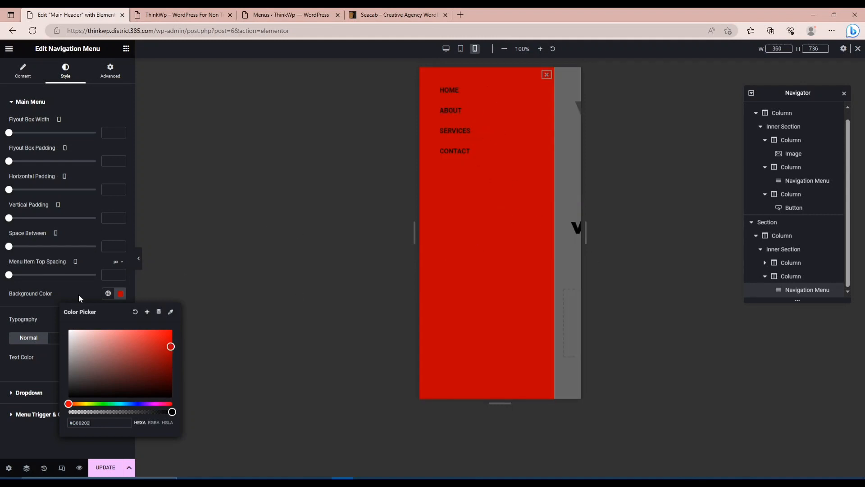
pyautogui.click(63, 291)
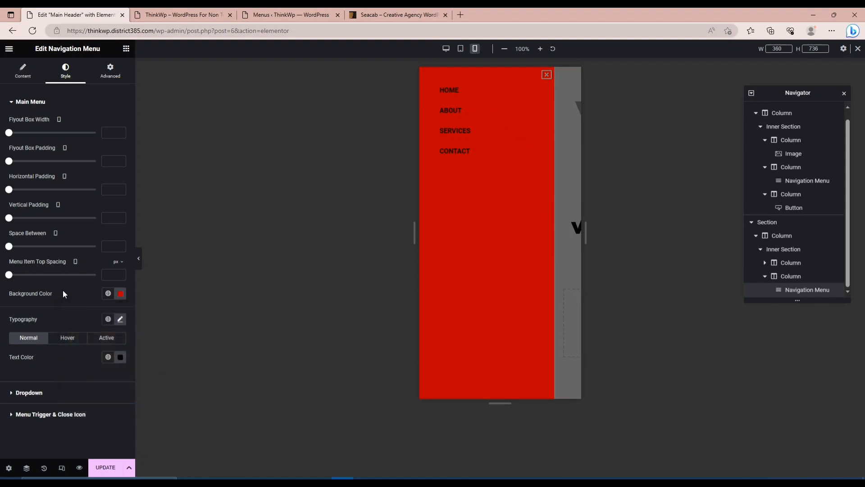
# Set the flyout menu's normal text colour to white (#FFFFFF).
pyautogui.click(120, 359)
pyautogui.click(78, 264)
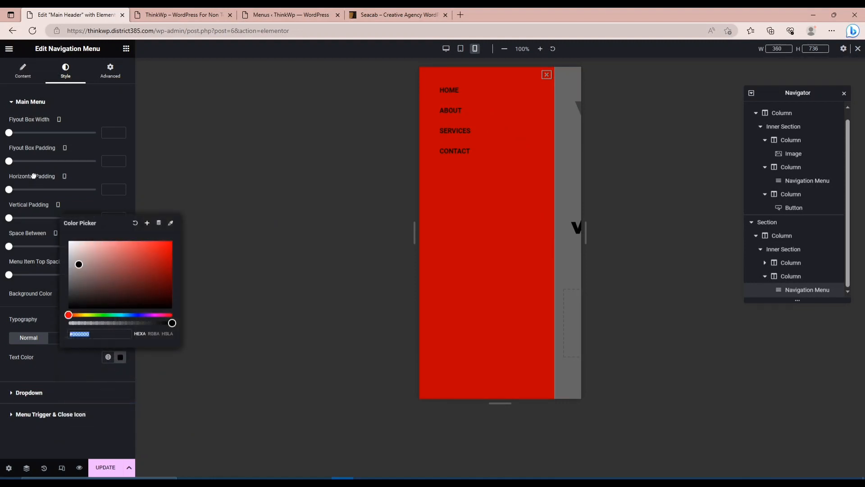
pyautogui.moveTo(78, 264); pyautogui.dragTo(34, 174)
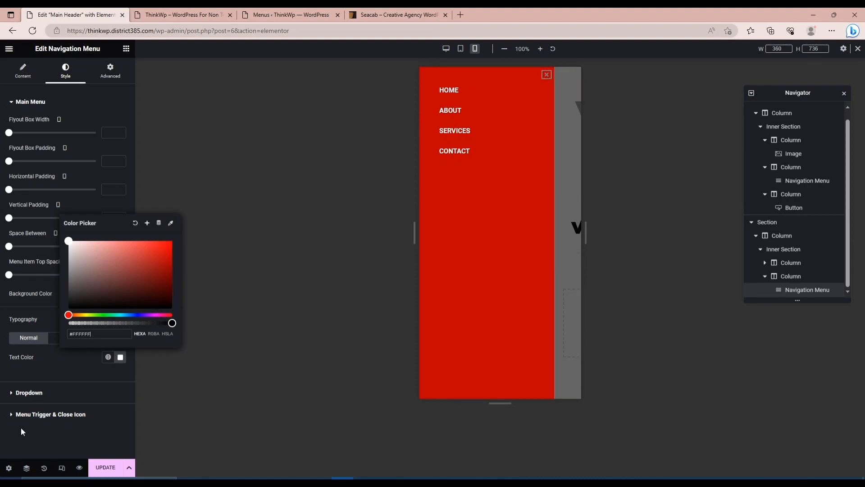
pyautogui.click(30, 418)
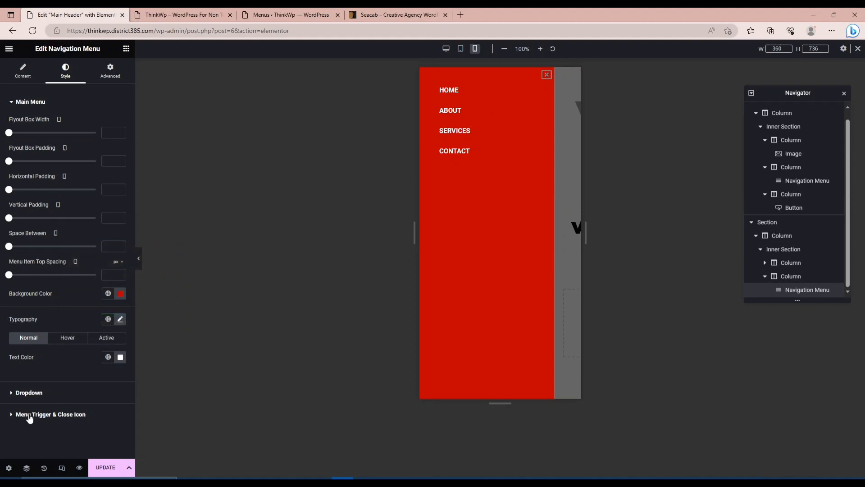
# Set the flyout menu's close icon colour to white and update the header.
pyautogui.click(30, 414)
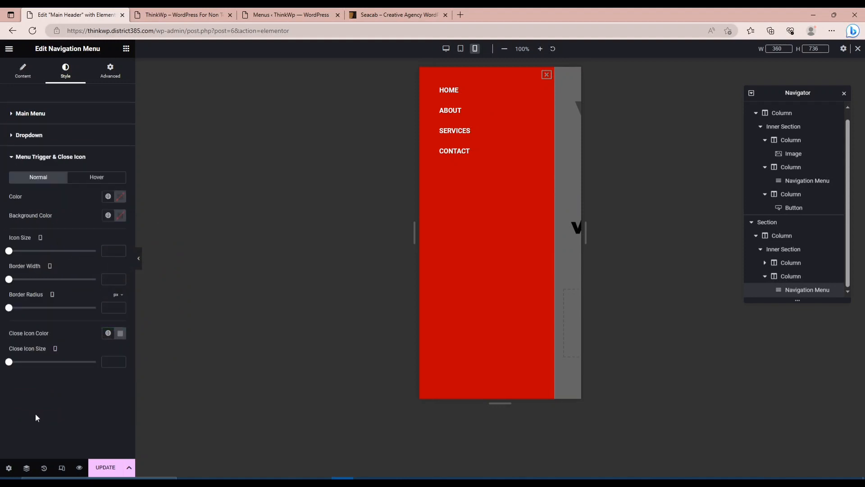
pyautogui.click(120, 333)
pyautogui.moveTo(79, 371); pyautogui.dragTo(67, 367)
pyautogui.click(64, 331)
pyautogui.click(101, 468)
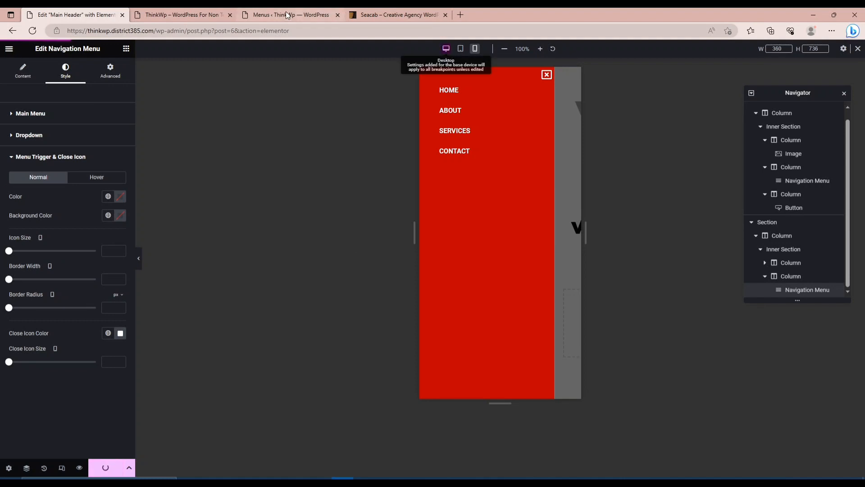
# Check how the header responds on the live ThinkWp site at different page widths, and return to the Main Header editor.
pyautogui.click(414, 17)
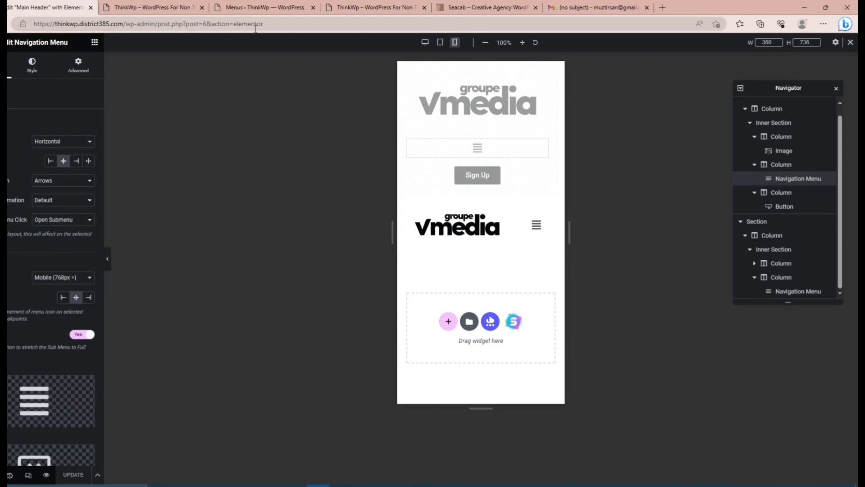
pyautogui.click(136, 11)
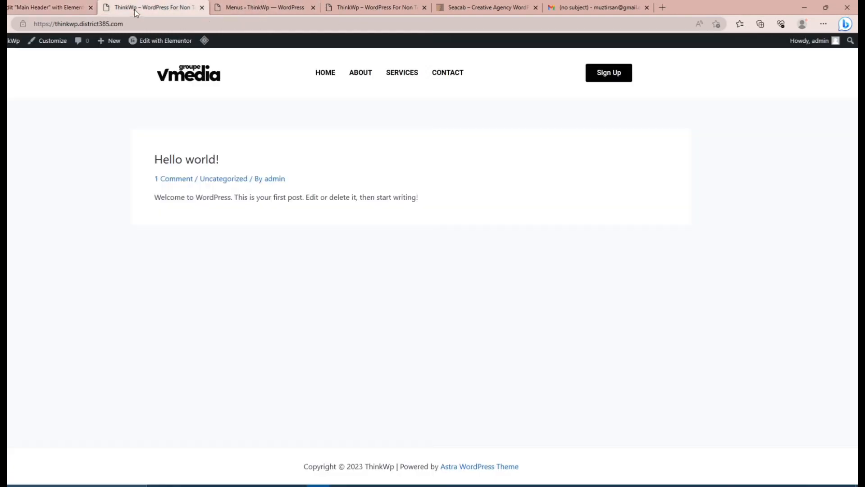
pyautogui.click(376, 6)
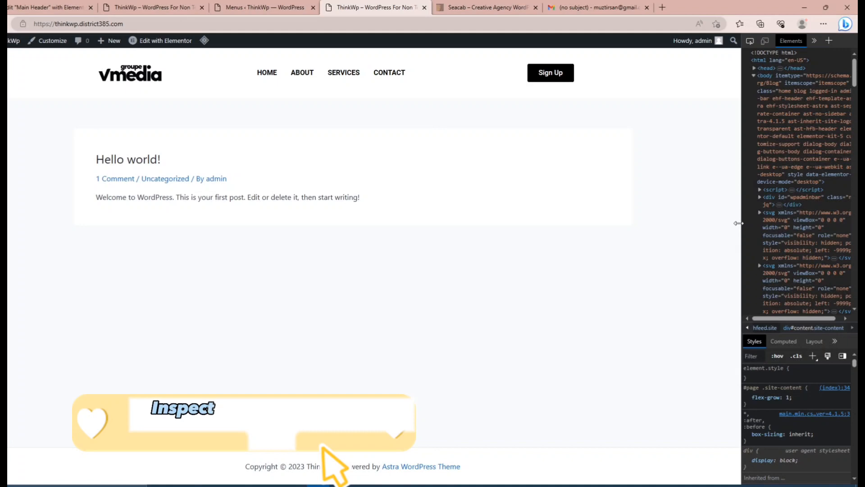
pyautogui.moveTo(741, 222); pyautogui.dragTo(269, 244)
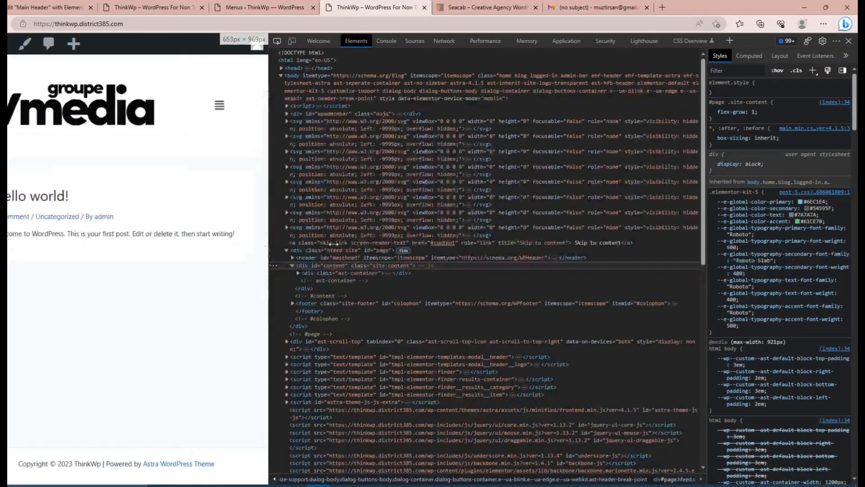
pyautogui.moveTo(333, 243); pyautogui.dragTo(506, 243)
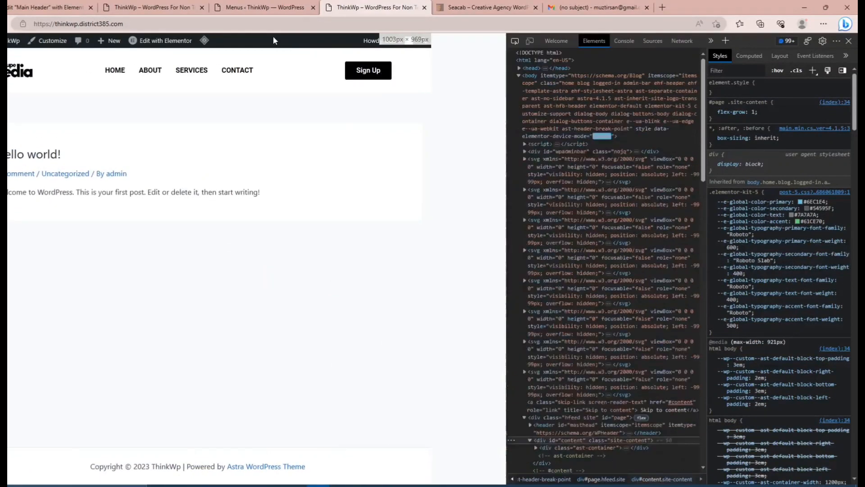
pyautogui.click(50, 9)
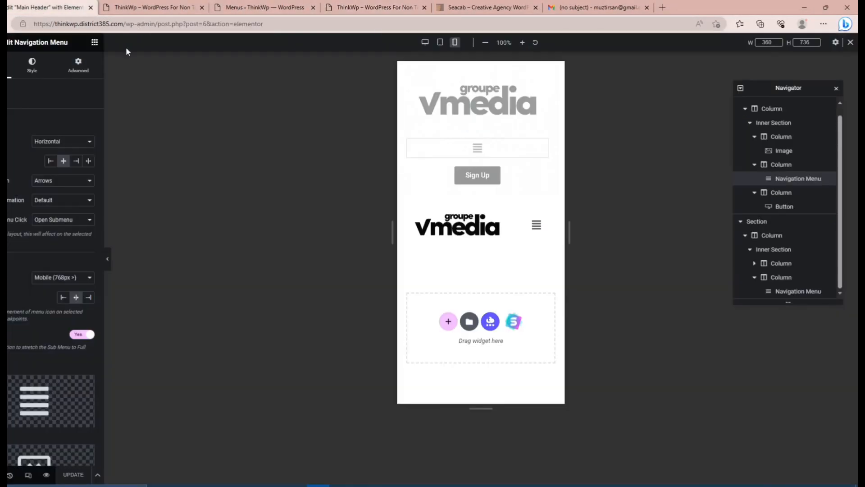
# In the tablet preview, set the first section's Navigation Menu breakpoint to Tablet (1025px >).
pyautogui.click(440, 42)
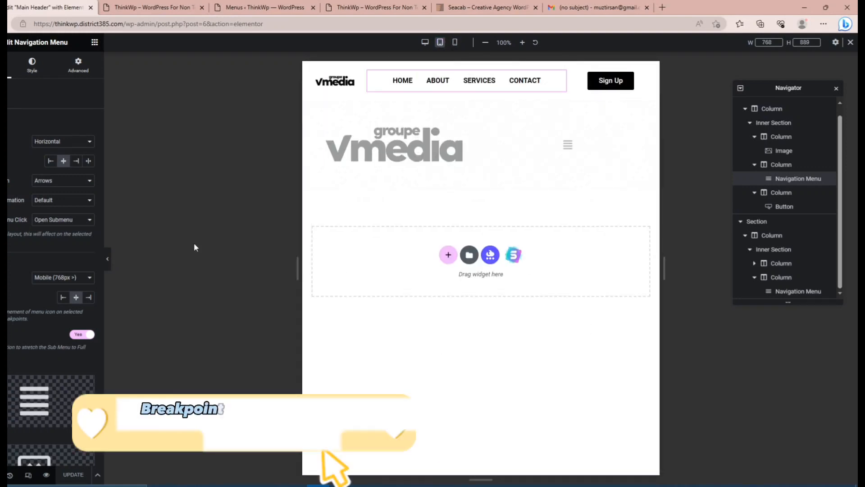
pyautogui.click(55, 279)
pyautogui.click(55, 290)
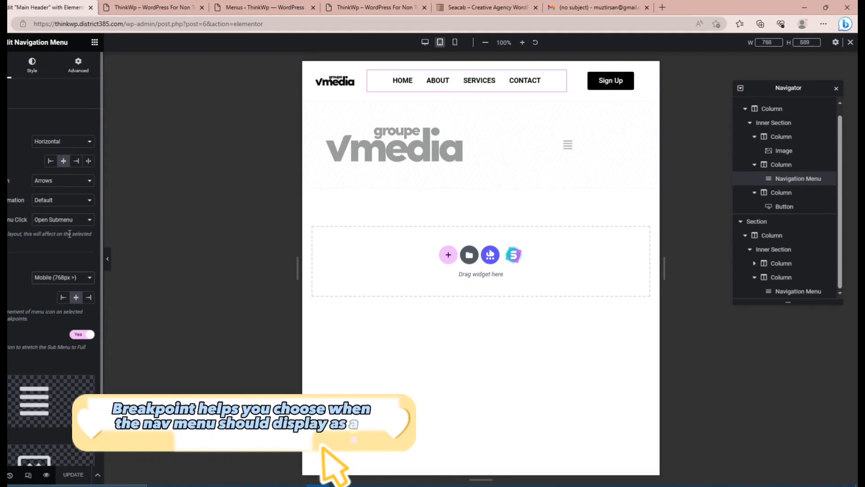
pyautogui.click(44, 279)
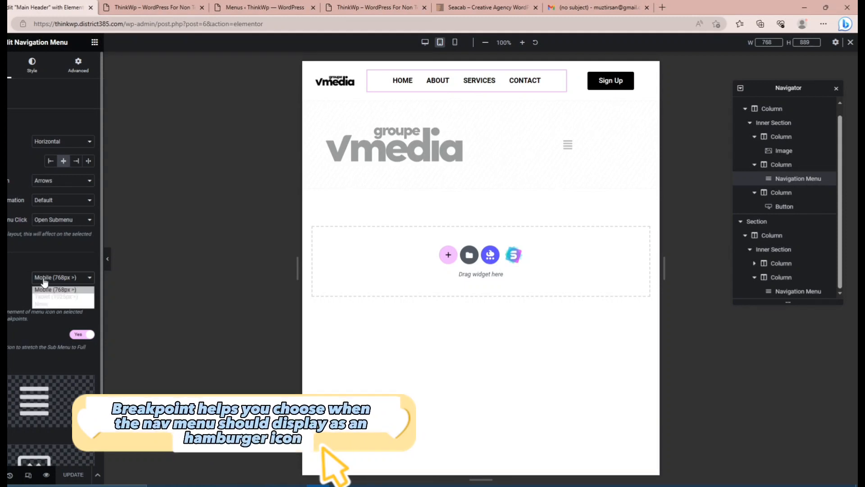
pyautogui.click(18, 273)
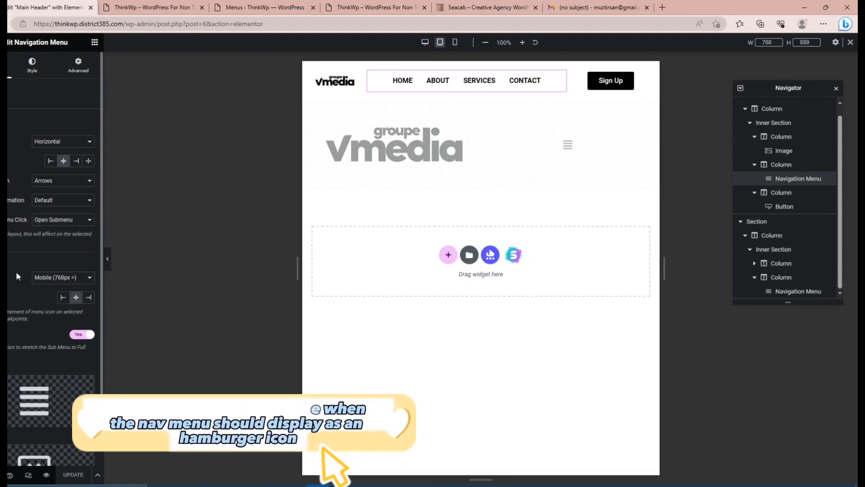
pyautogui.click(43, 278)
pyautogui.click(41, 296)
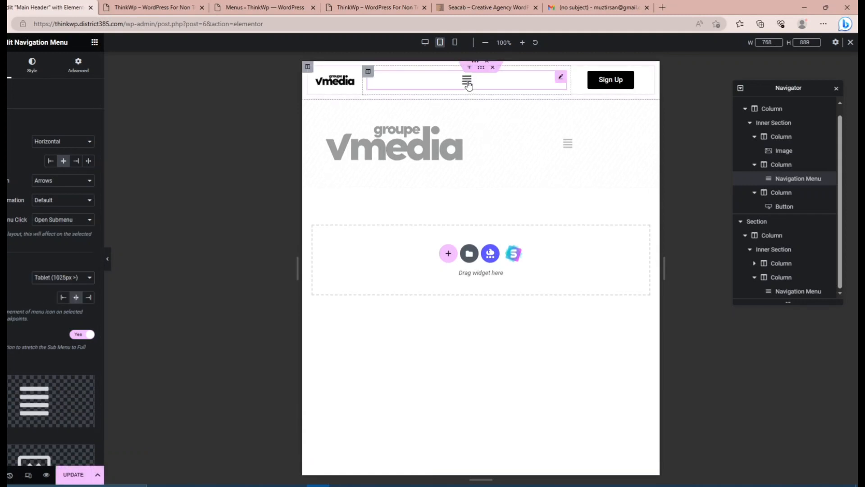
# Open and close the hamburger dropdown in the tablet preview to see how it behaves.
pyautogui.click(466, 81)
pyautogui.click(467, 81)
pyautogui.click(466, 81)
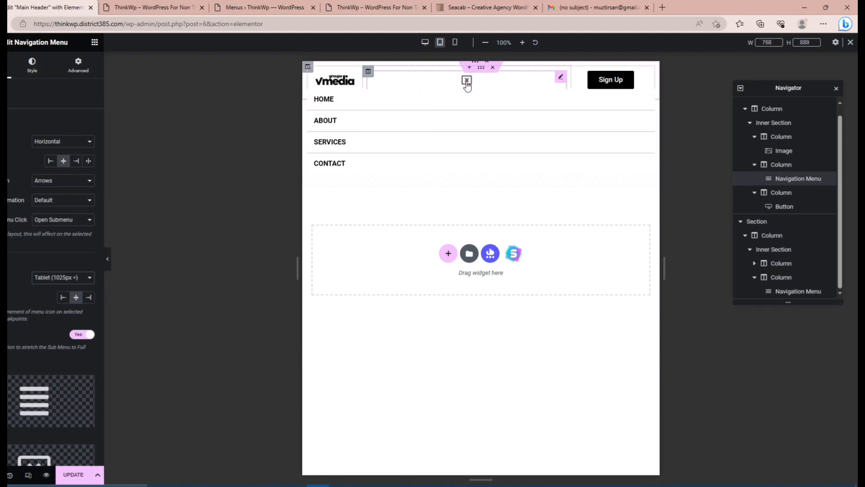
pyautogui.click(466, 81)
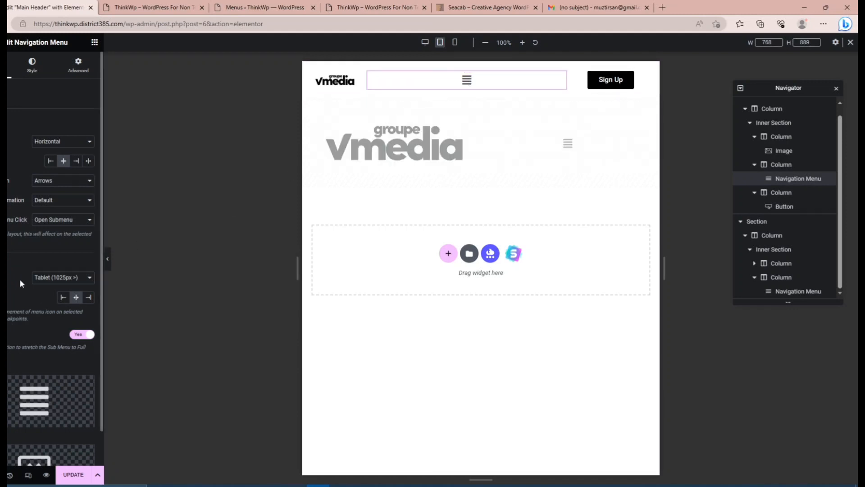
# Set the Navigation Menu's breakpoint to Mobile (768px >) and update the header.
pyautogui.click(51, 278)
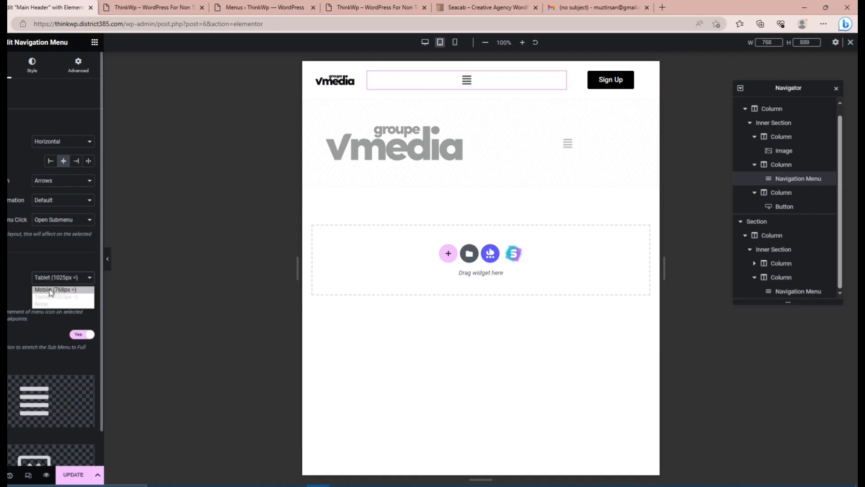
pyautogui.click(50, 291)
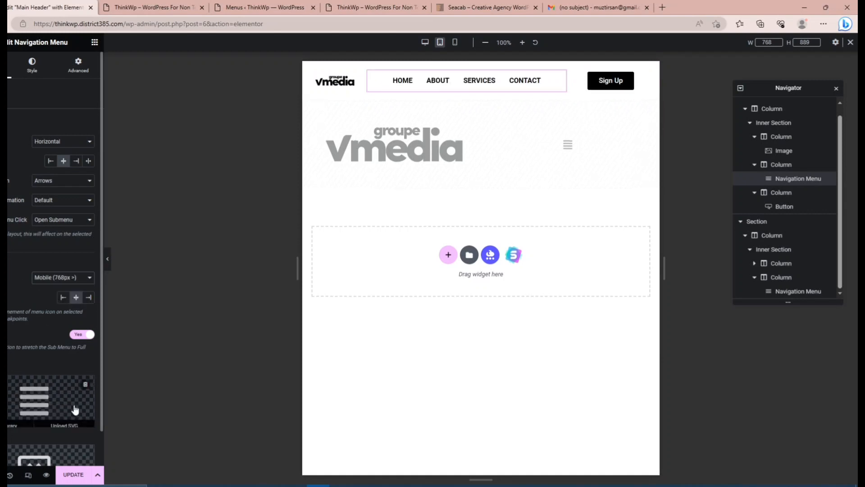
pyautogui.click(72, 474)
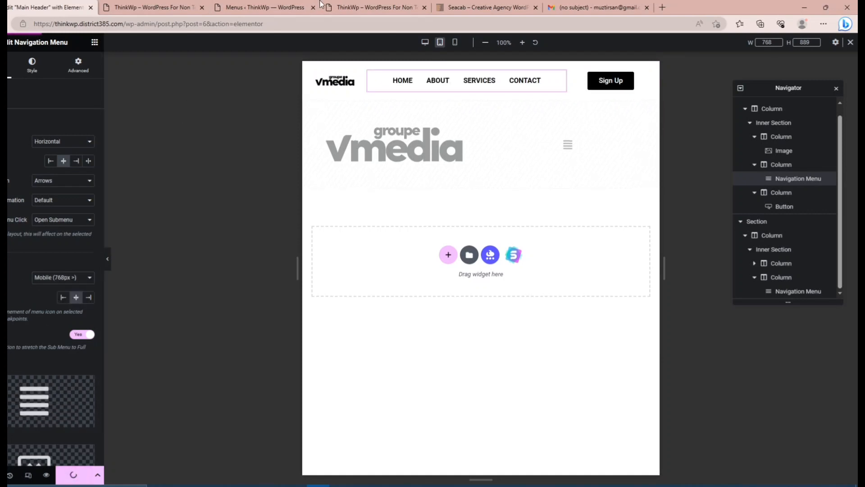
# Check the live site's header at a narrower page width, and return to the Main Header editor's mobile preview.
pyautogui.click(374, 8)
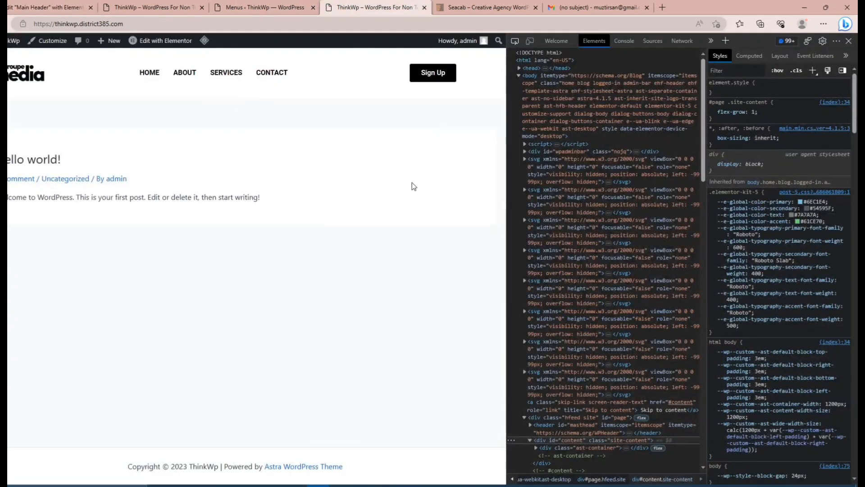
pyautogui.moveTo(508, 243); pyautogui.dragTo(356, 238)
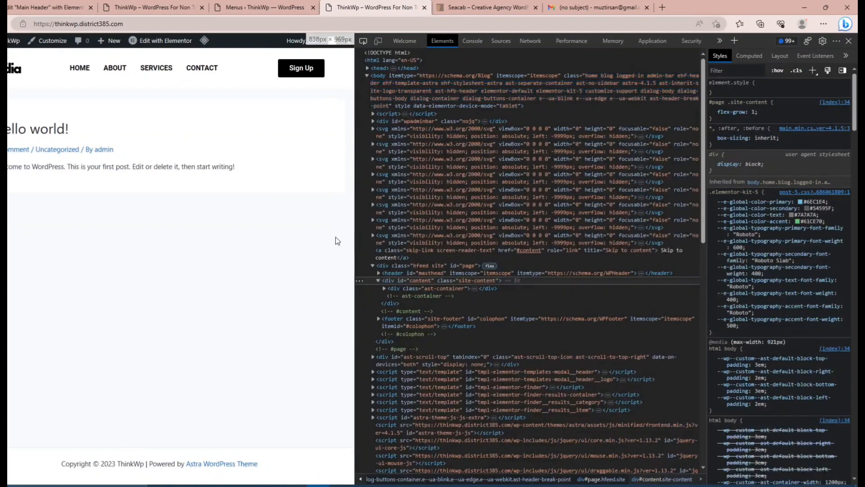
pyautogui.click(37, 8)
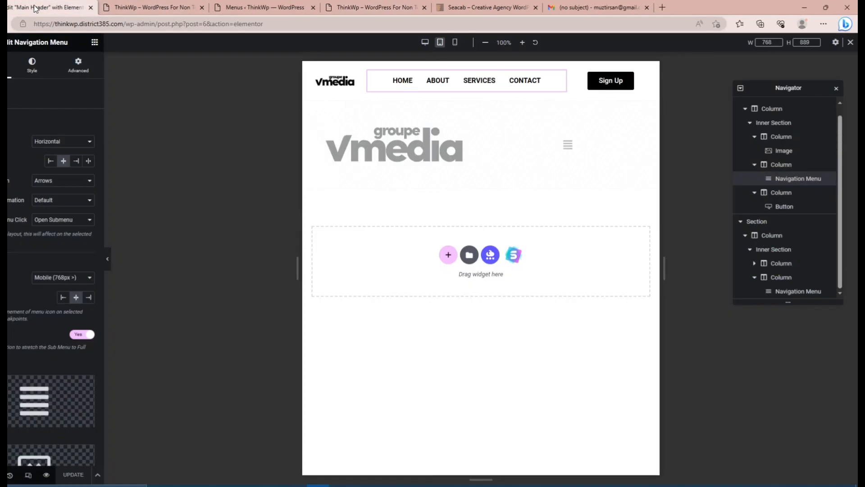
pyautogui.click(456, 45)
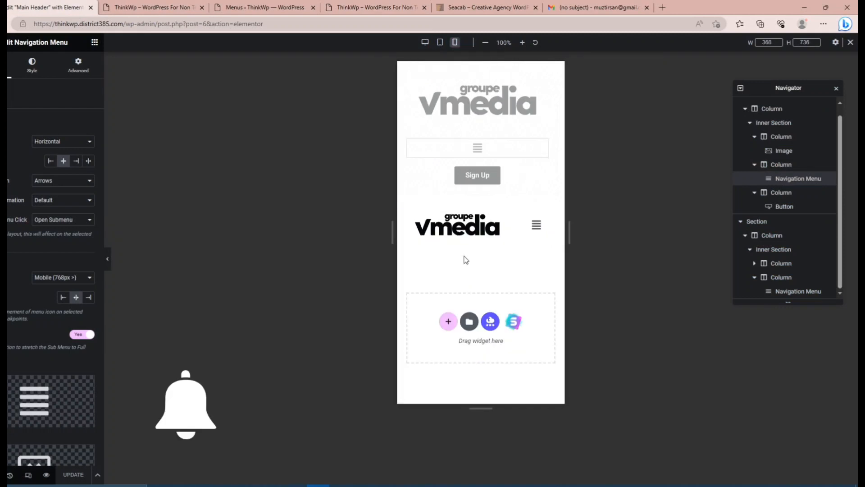